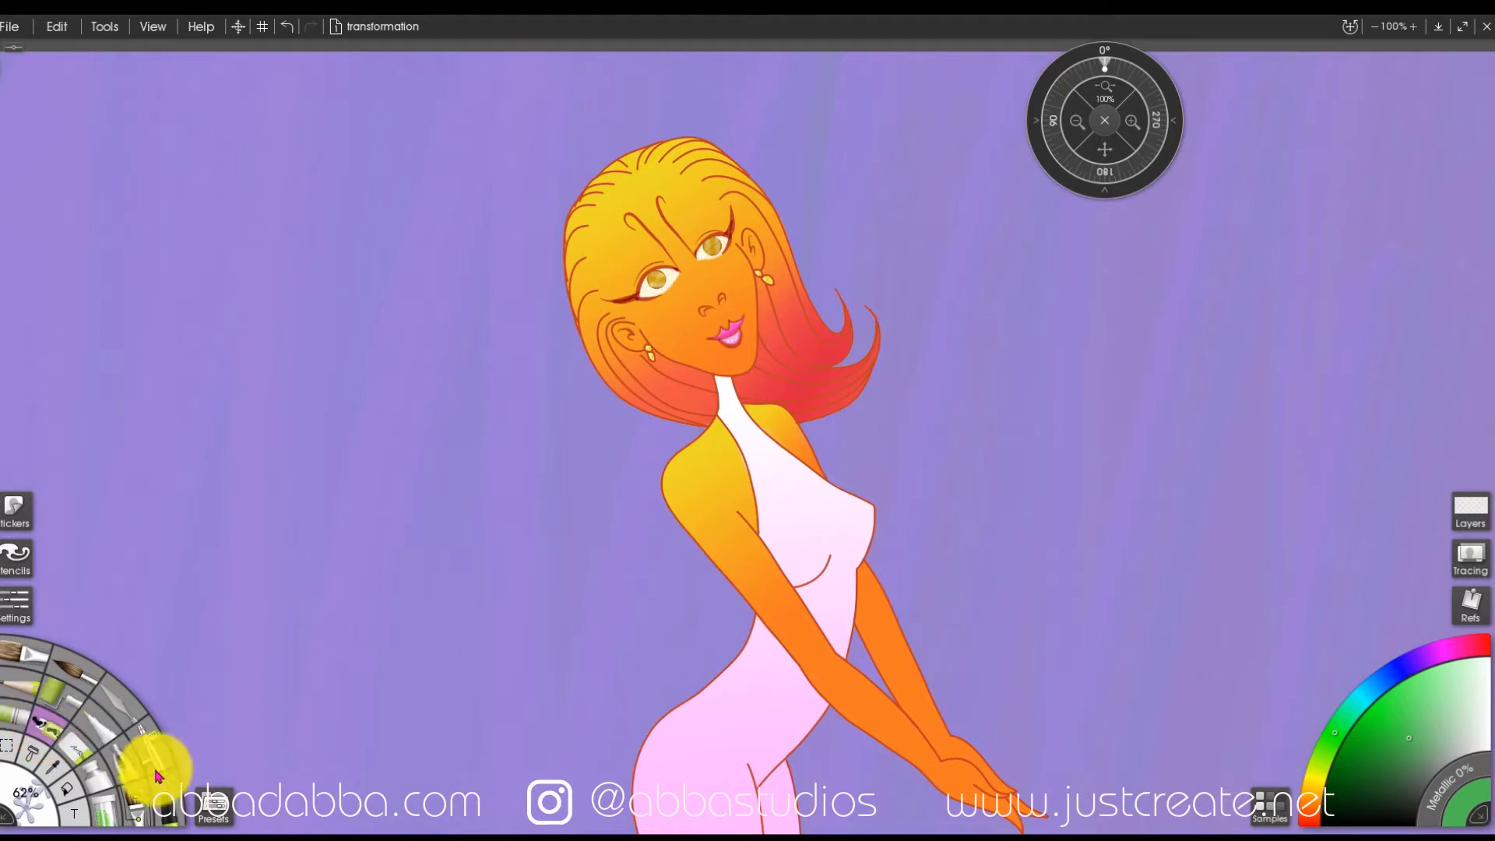
# Step: Choose the Flower Children sticker spray preset and paint curved trails of green flowers on both sides of the woman
pyautogui.click(210, 806)
pyautogui.click(394, 508)
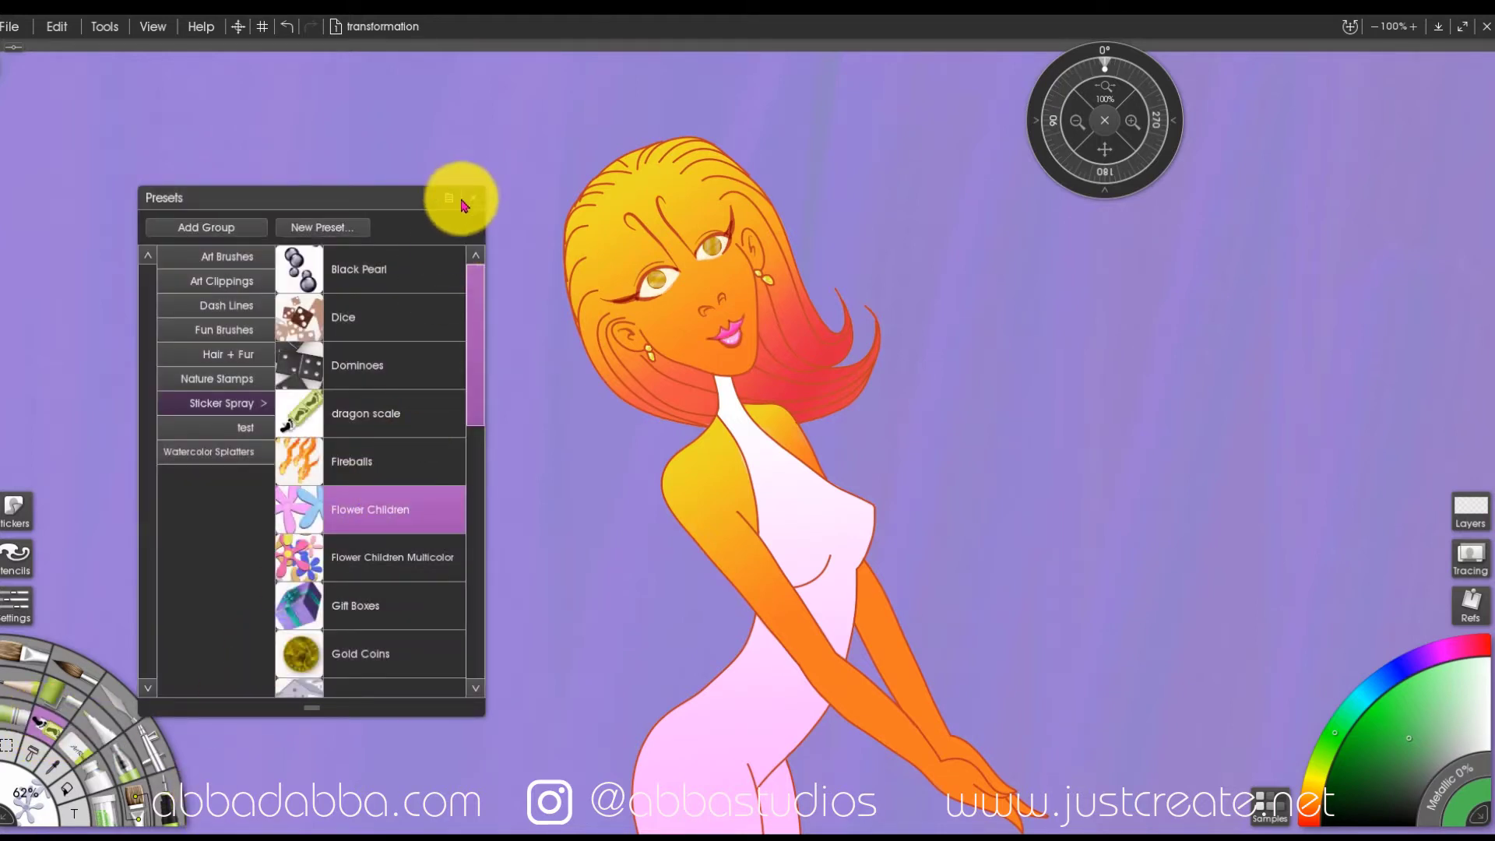
pyautogui.click(472, 197)
pyautogui.moveTo(316, 251)
pyautogui.mouseDown()
pyautogui.moveTo(401, 248)
pyautogui.moveTo(489, 531)
pyautogui.mouseUp()
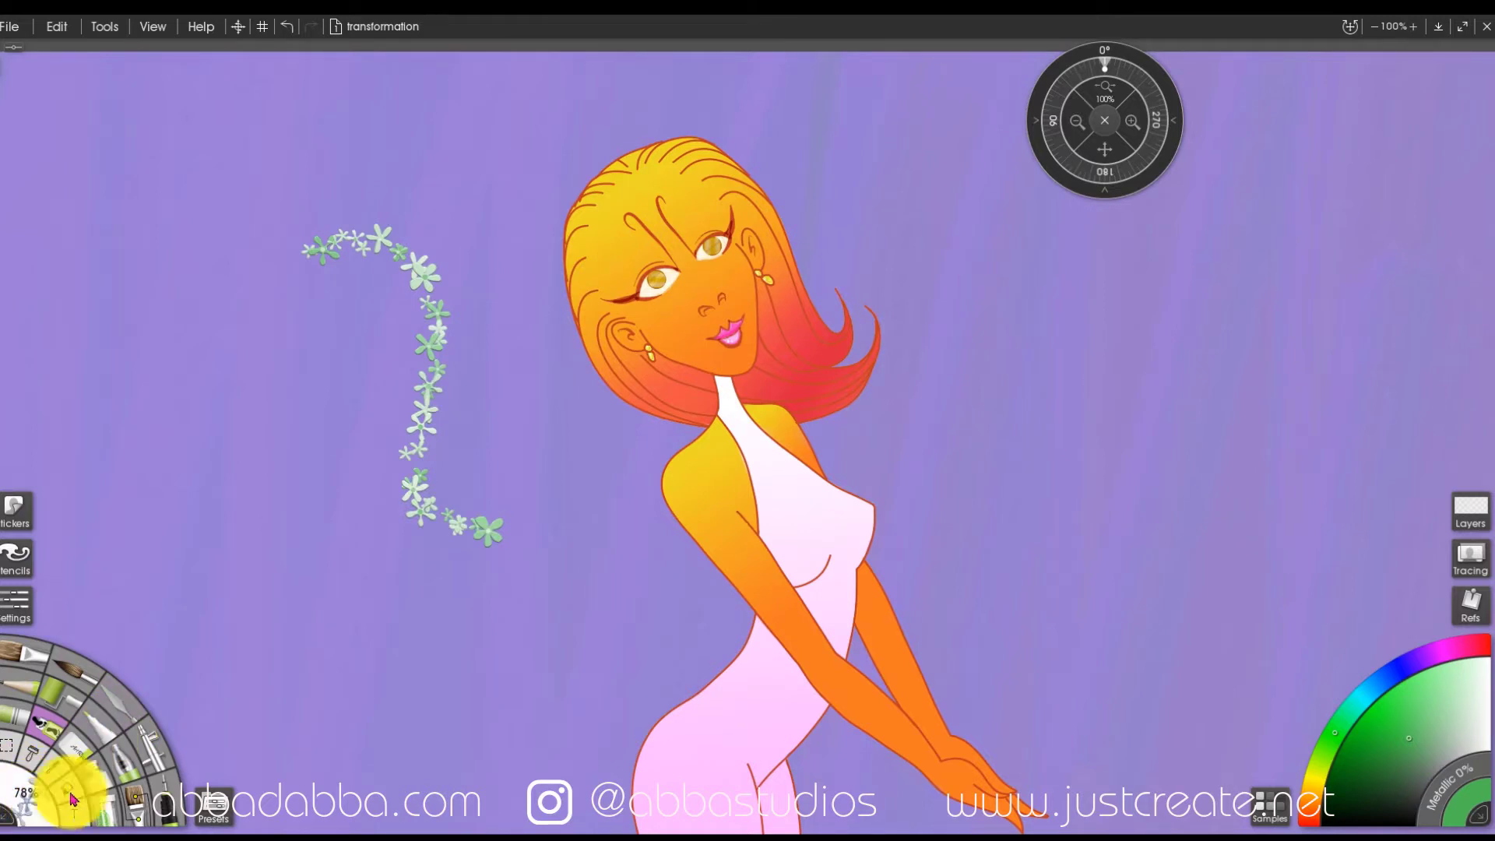
pyautogui.moveTo(1085, 381)
pyautogui.mouseDown()
pyautogui.moveTo(1166, 398)
pyautogui.moveTo(1181, 433)
pyautogui.mouseUp()
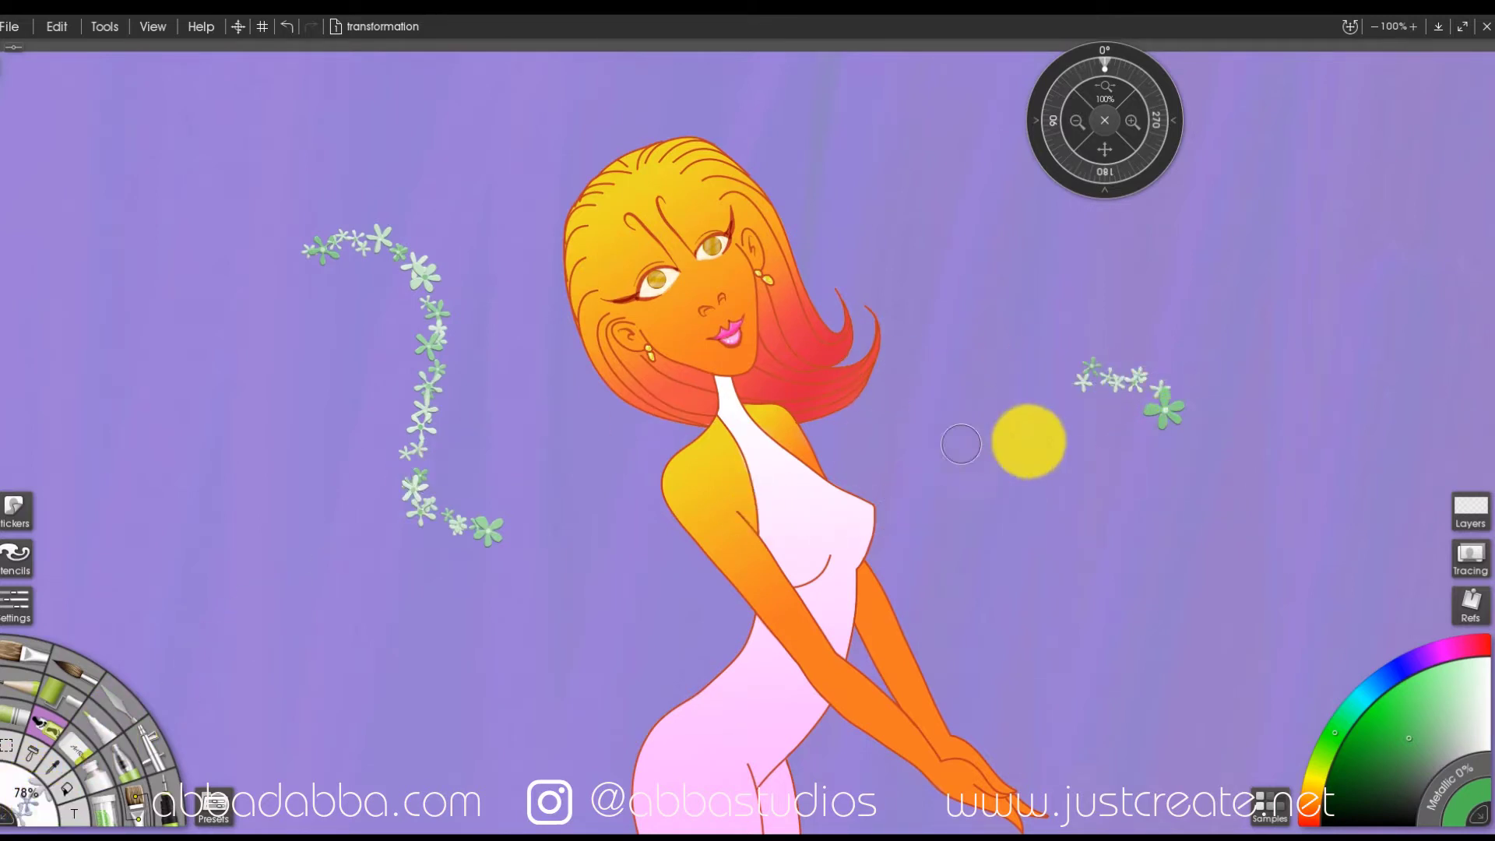
pyautogui.moveTo(1025, 437); pyautogui.dragTo(1137, 524)
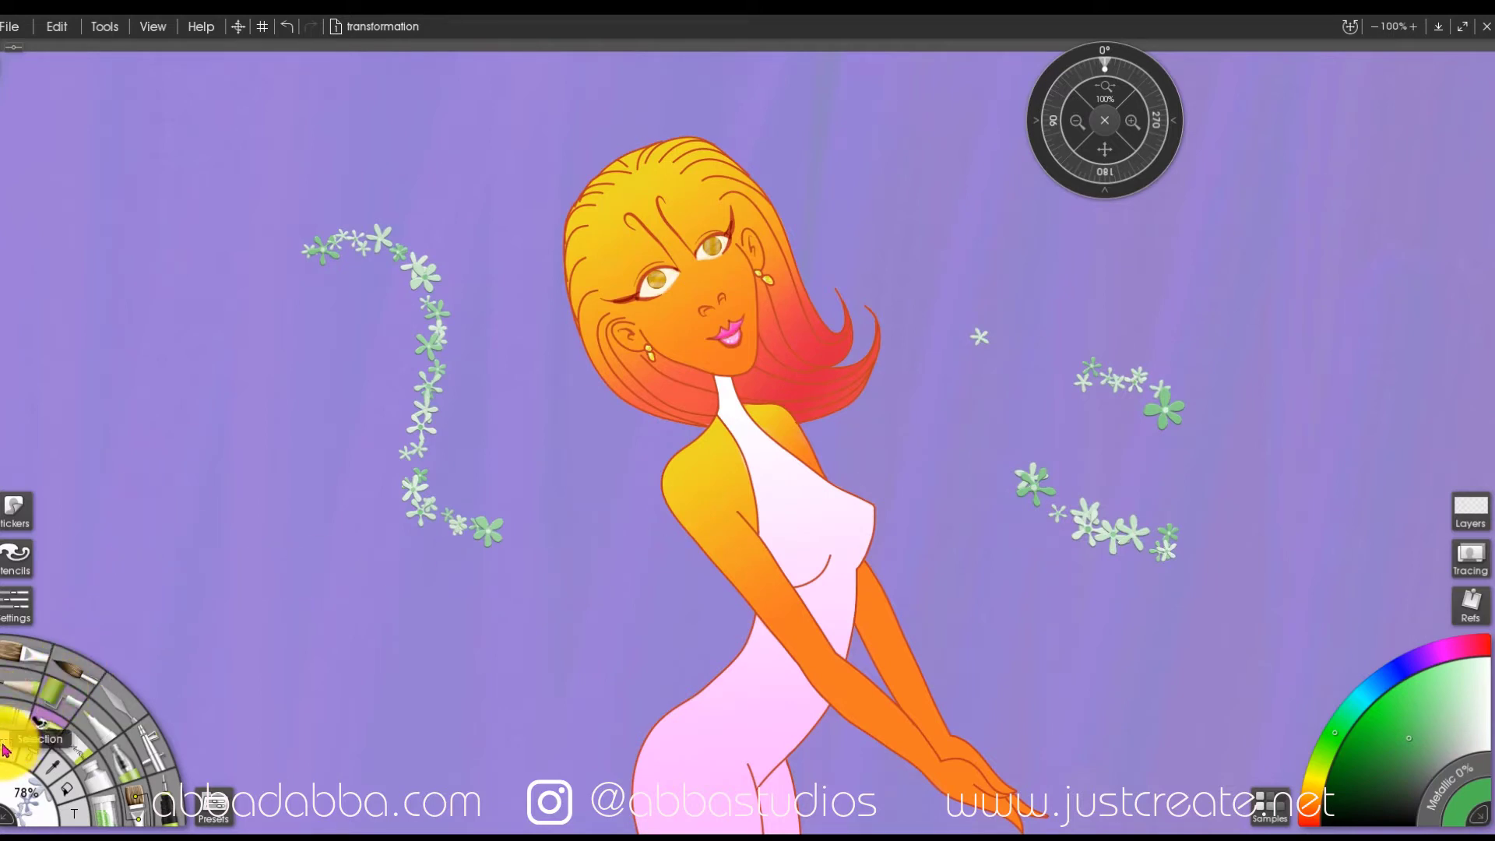
# Step: Start transforming the painted flowers and scale them proportionally to 90%
pyautogui.click(235, 30)
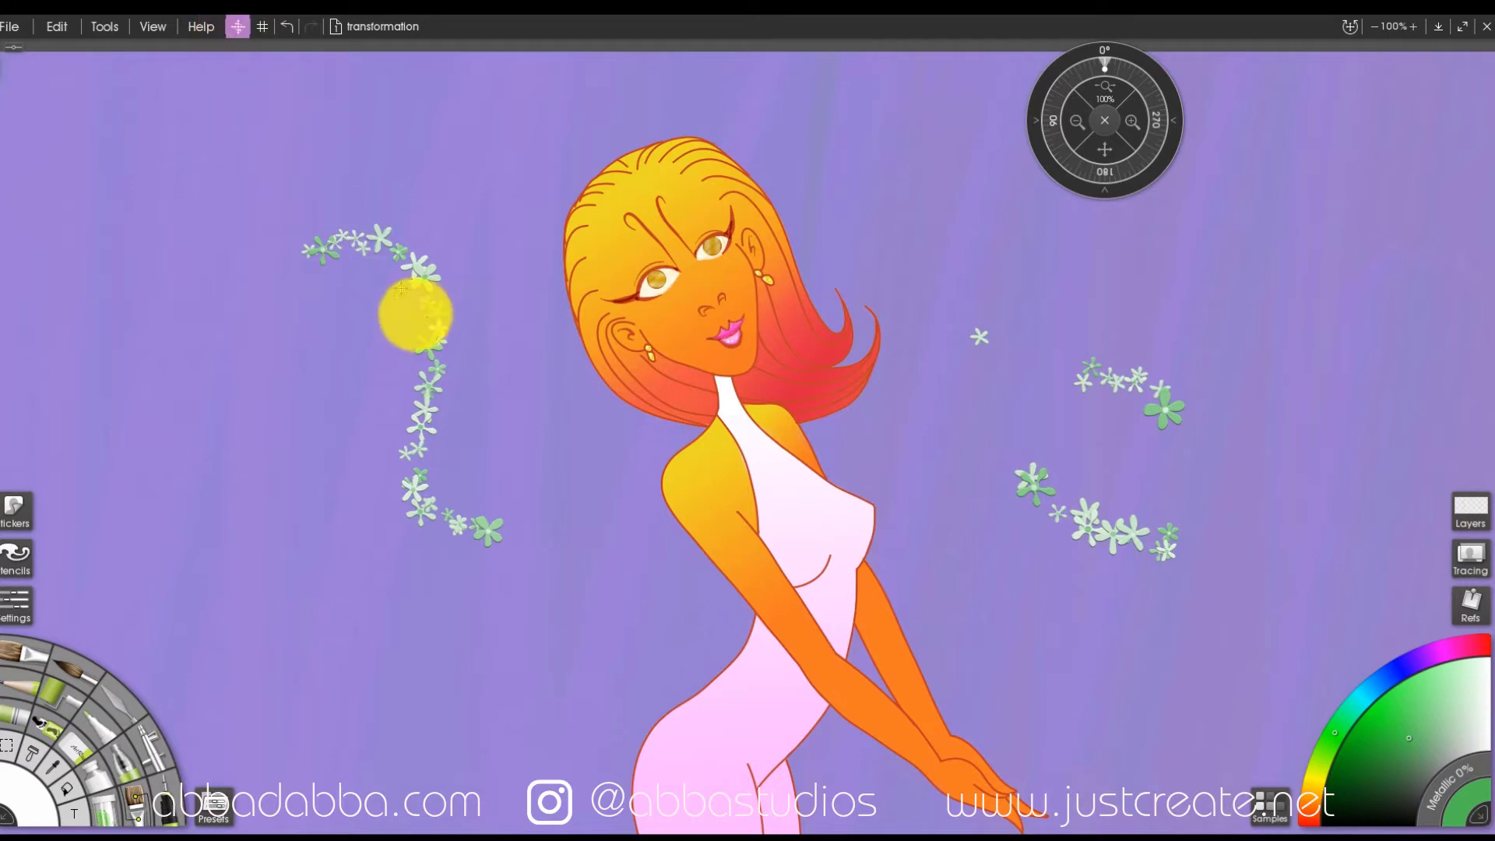
pyautogui.click(429, 320)
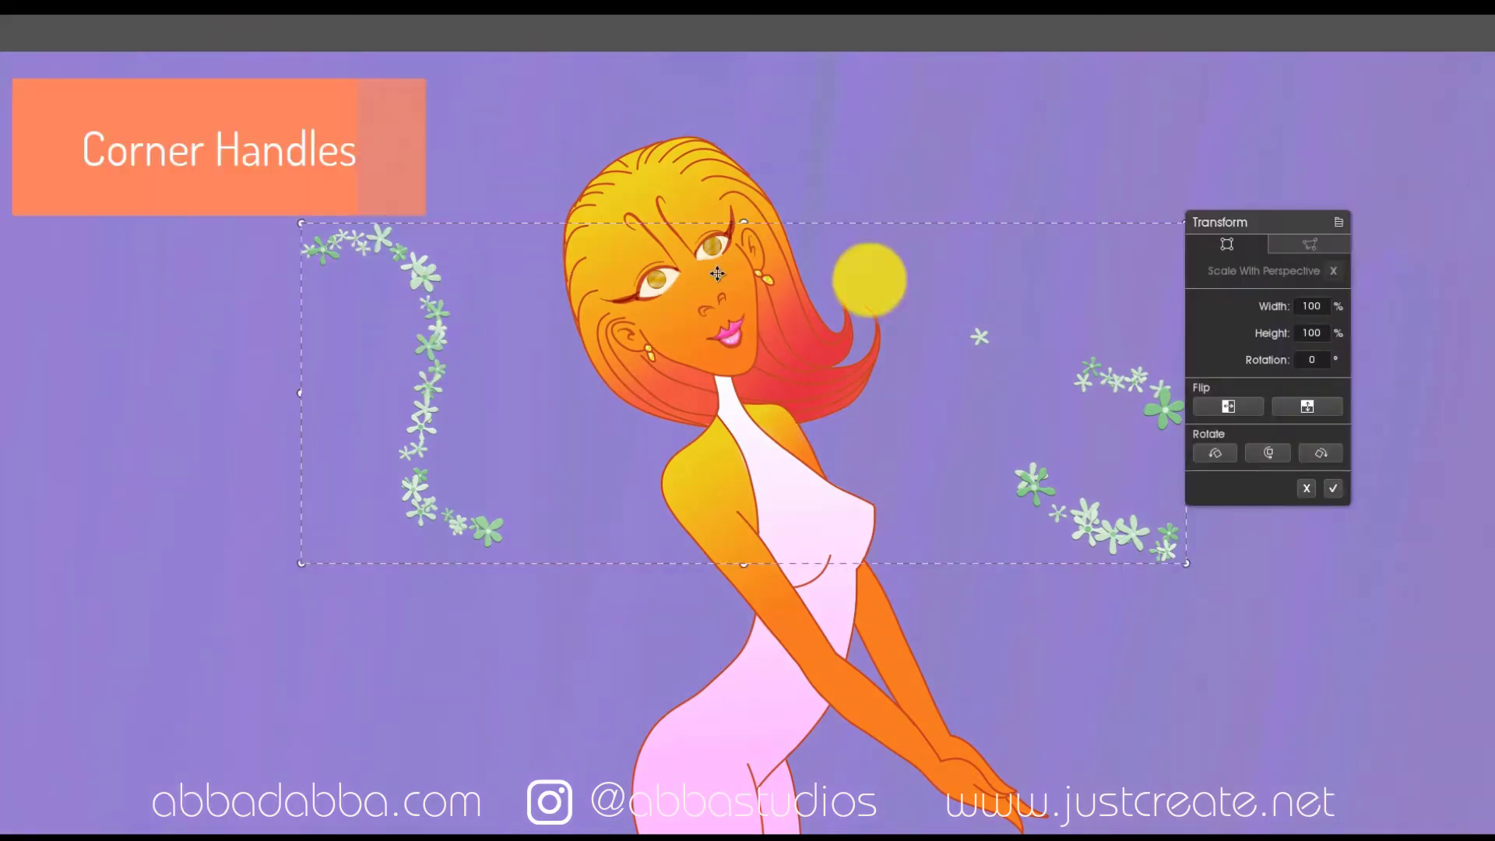
pyautogui.moveTo(1327, 225); pyautogui.dragTo(1402, 231)
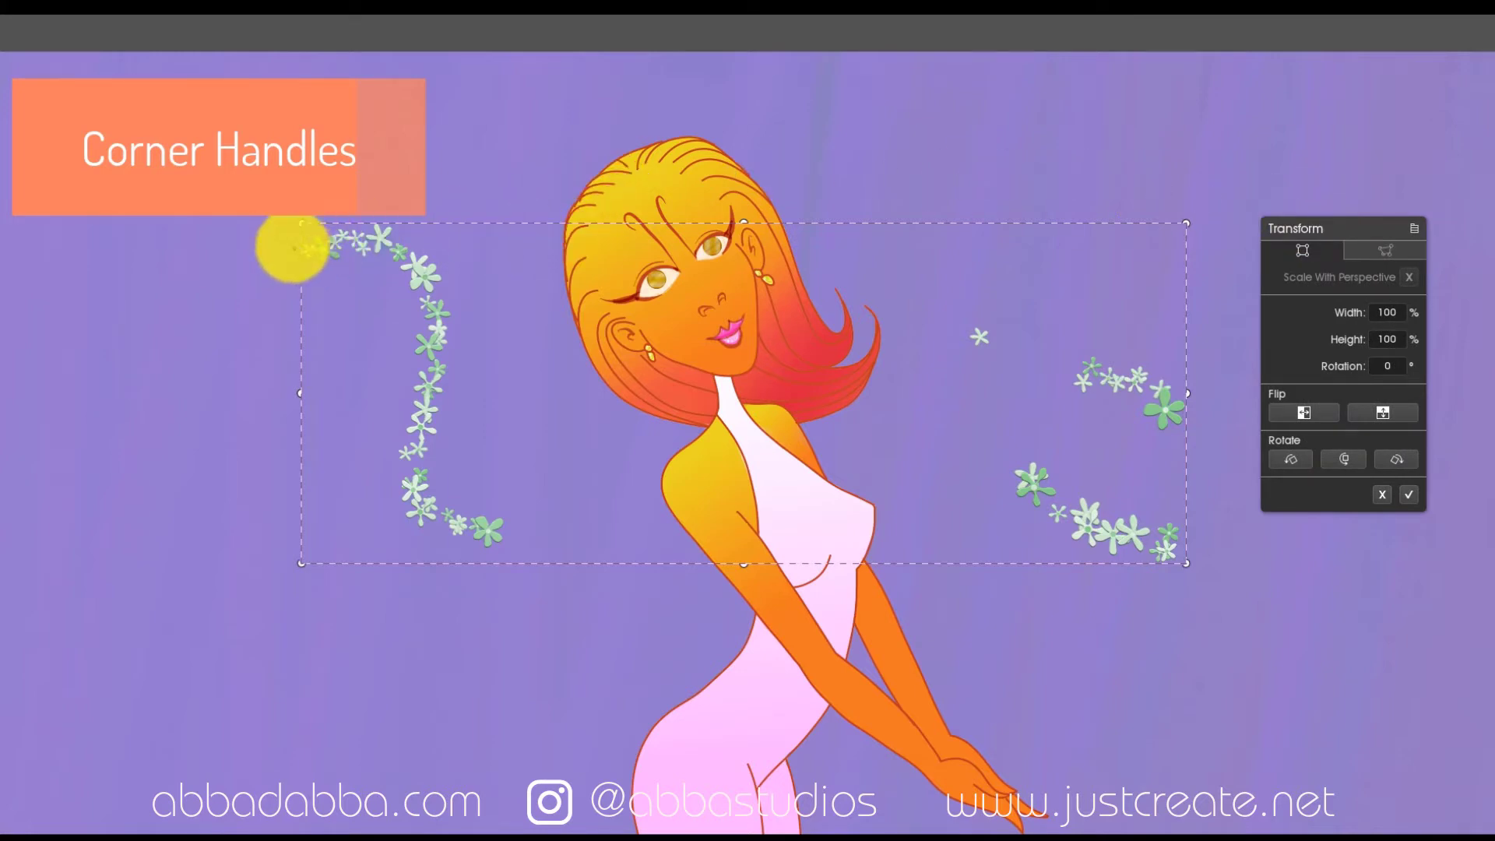
pyautogui.moveTo(301, 229); pyautogui.dragTo(357, 320)
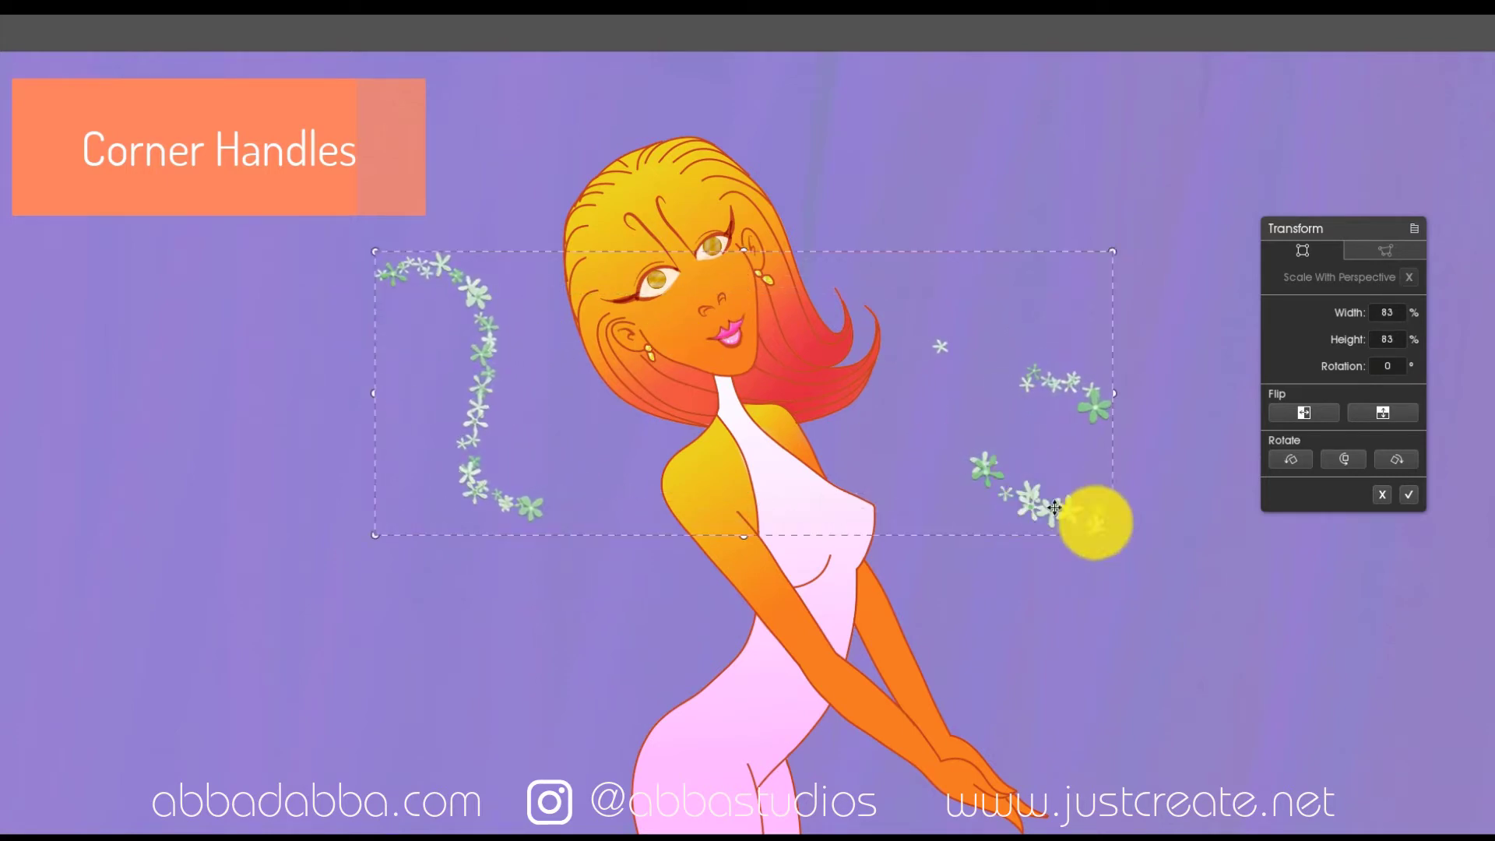
pyautogui.moveTo(1115, 539)
pyautogui.mouseDown()
pyautogui.moveTo(1008, 488)
pyautogui.moveTo(1134, 544)
pyautogui.mouseUp()
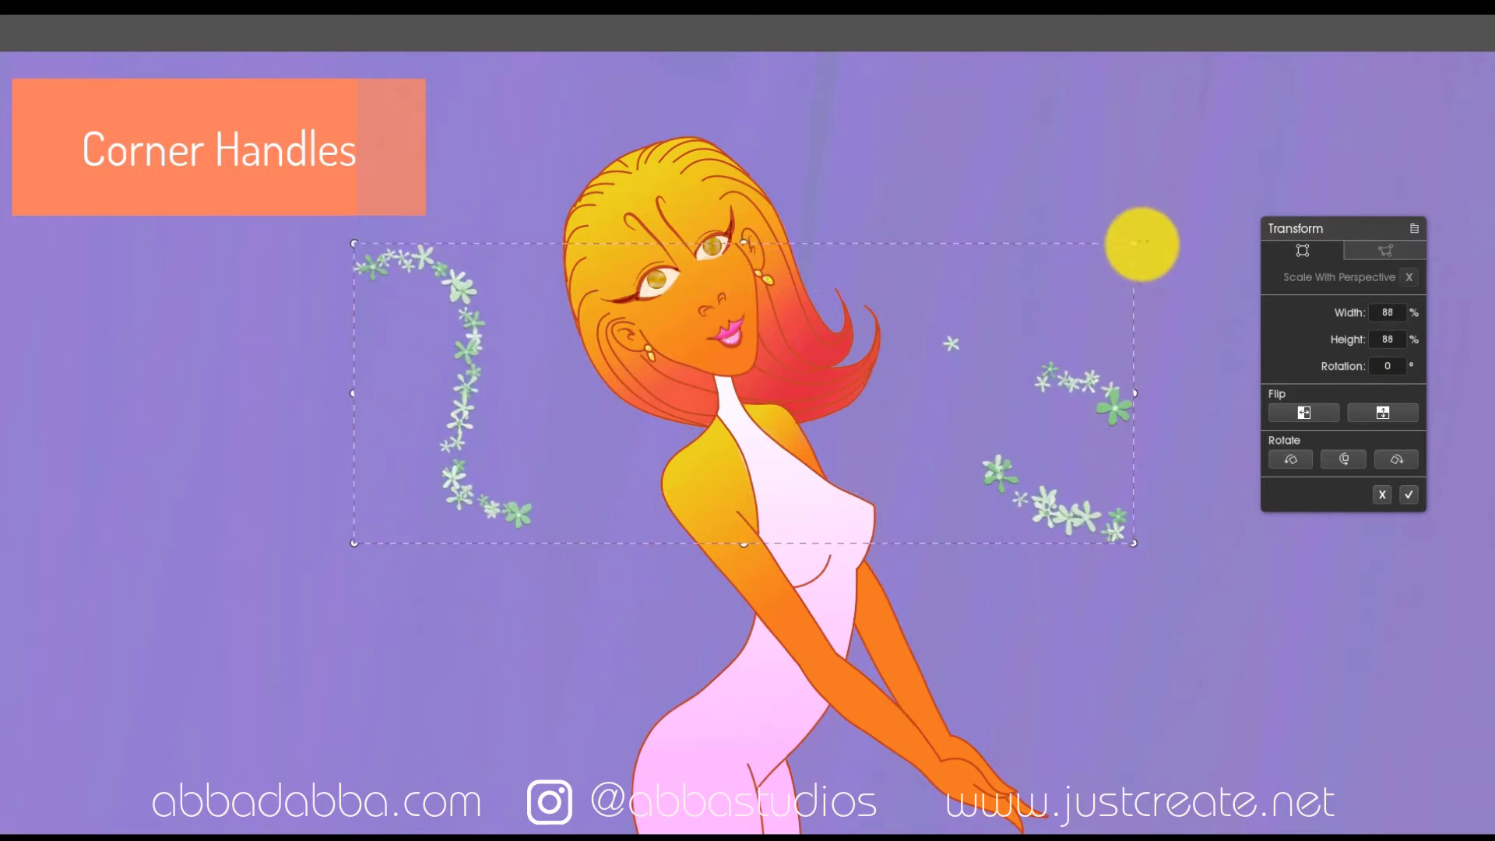
pyautogui.moveTo(398, 525); pyautogui.dragTo(342, 556)
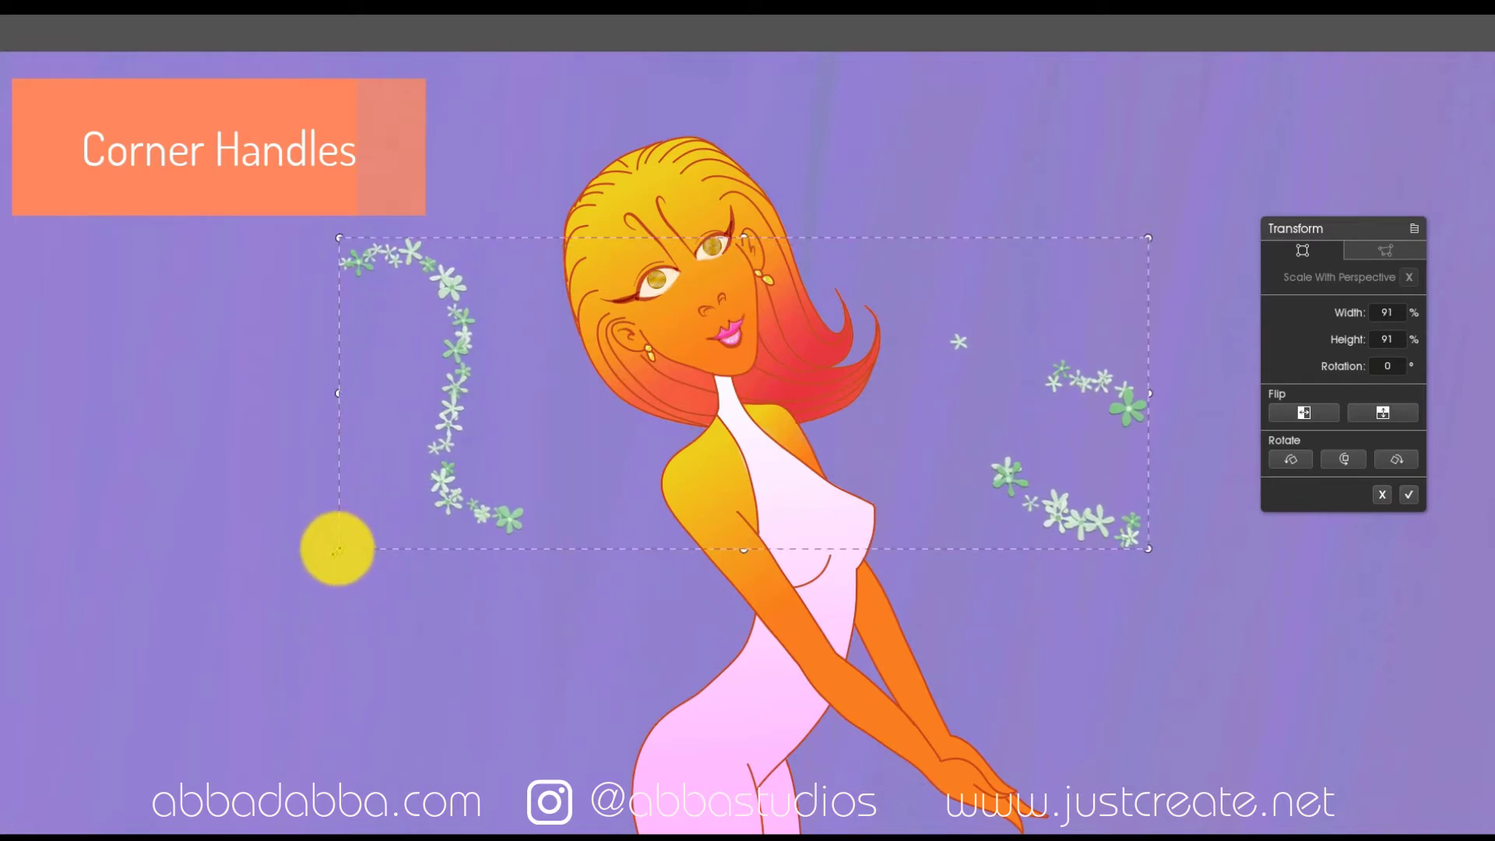
pyautogui.moveTo(339, 547)
pyautogui.mouseDown()
pyautogui.moveTo(404, 500)
pyautogui.moveTo(478, 477)
pyautogui.moveTo(345, 547)
pyautogui.mouseUp()
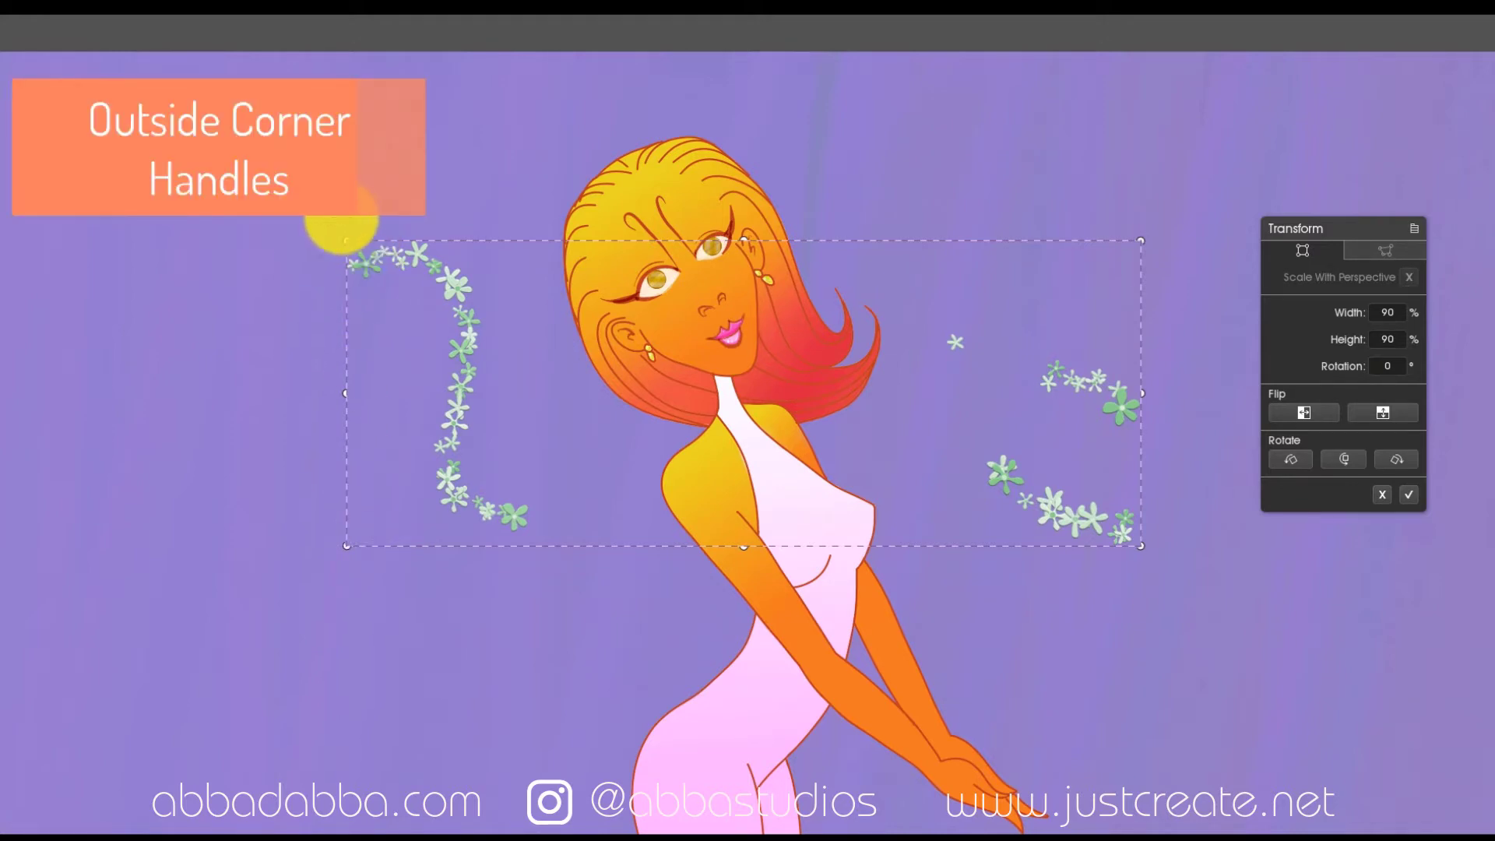
# Step: Rotate the flowers freely around their centre to 346 degrees and back to 0 degrees
pyautogui.moveTo(346, 240); pyautogui.dragTo(450, 220)
pyautogui.moveTo(1160, 248); pyautogui.dragTo(1115, 129)
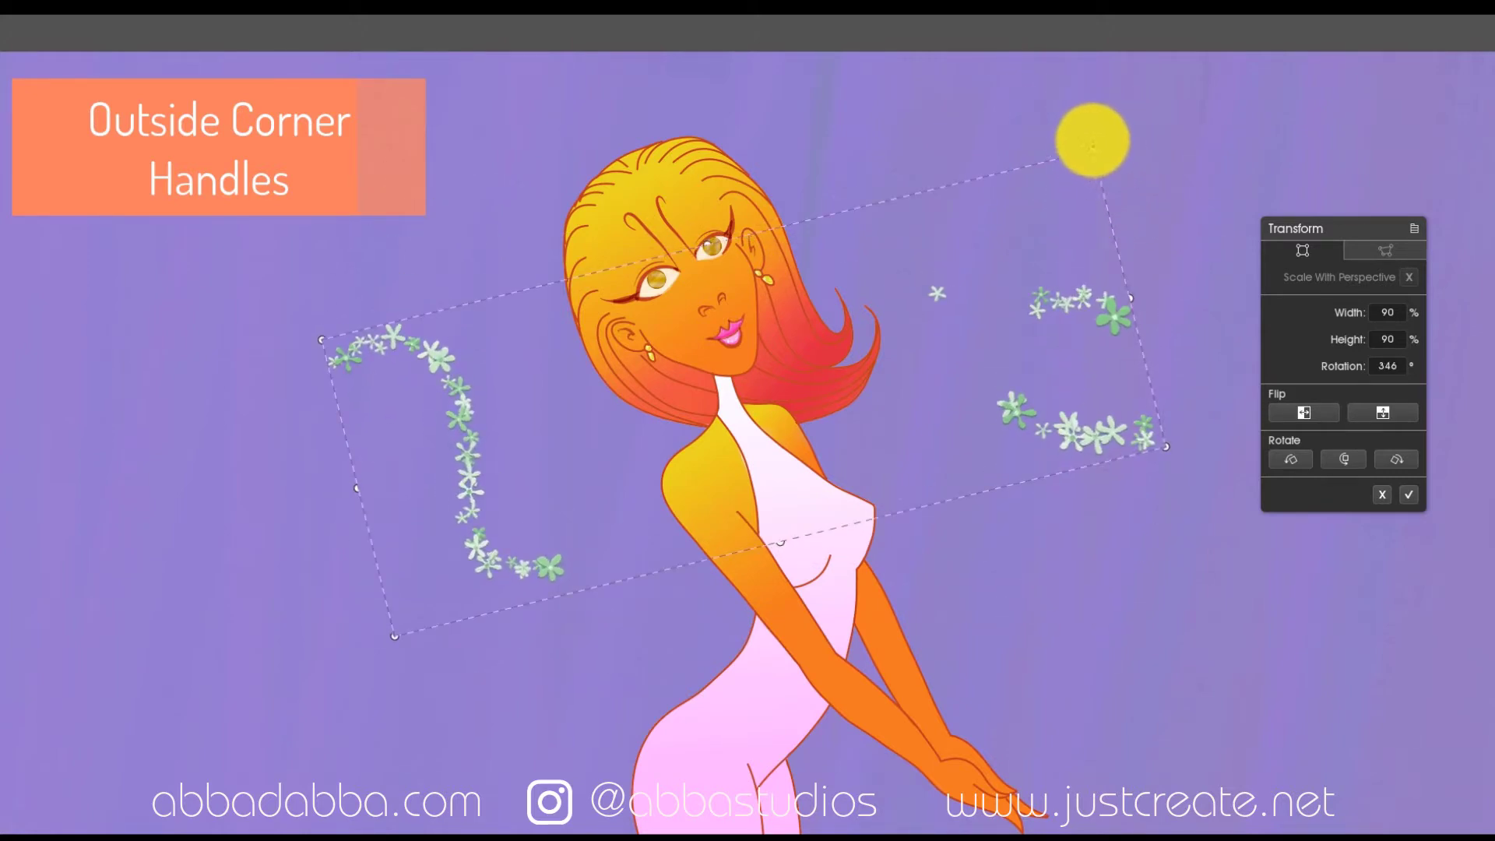
pyautogui.moveTo(1094, 146); pyautogui.dragTo(369, 332)
pyautogui.press('shift')
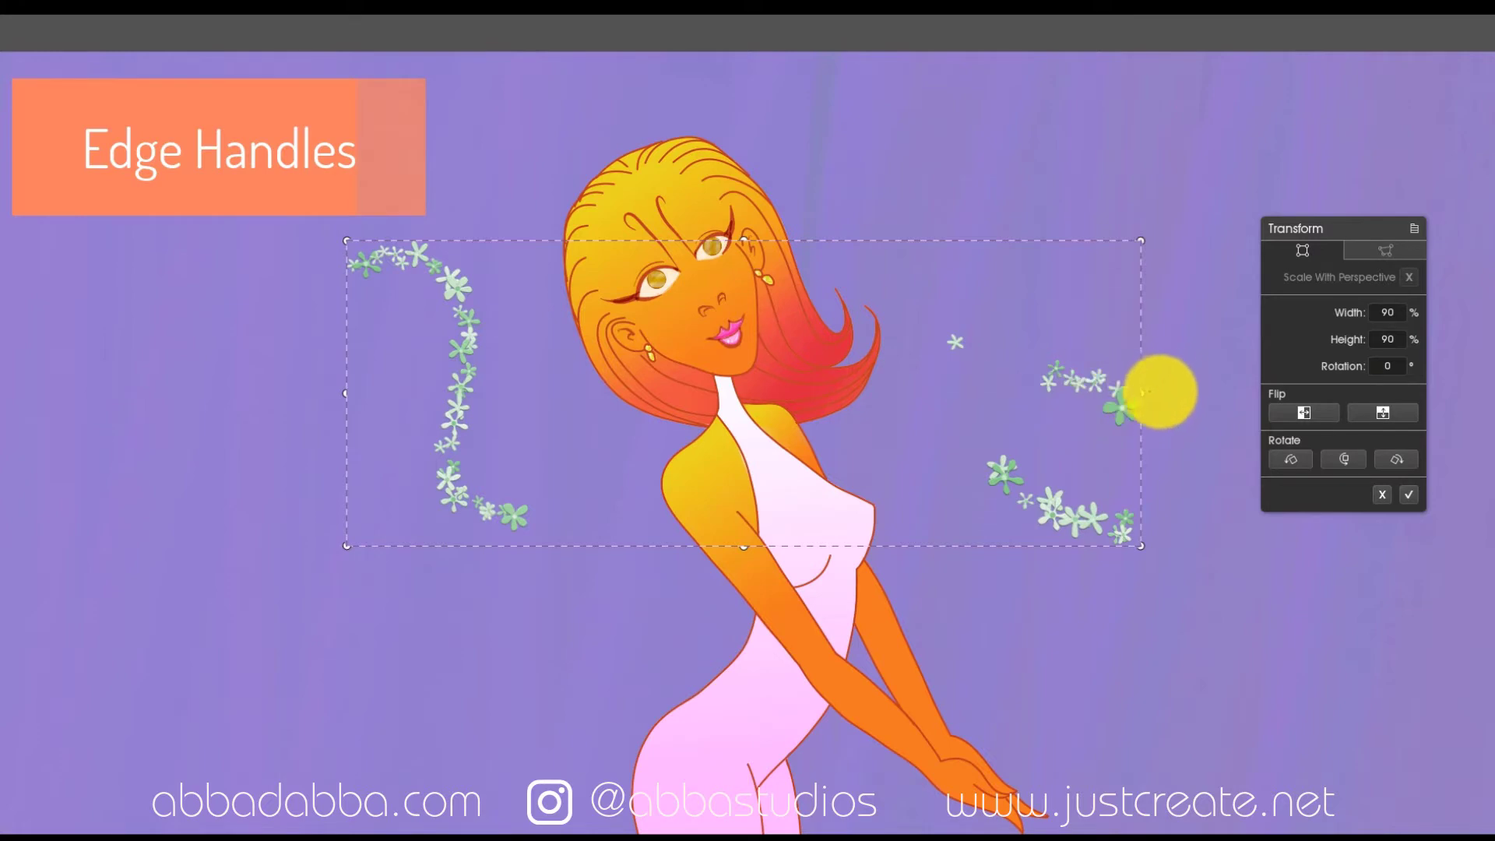
# Step: Narrow the flowers to 85% width and move them toward the canvas's left side
pyautogui.moveTo(1143, 395)
pyautogui.mouseDown()
pyautogui.moveTo(978, 400)
pyautogui.moveTo(911, 420)
pyautogui.moveTo(1091, 386)
pyautogui.moveTo(1140, 393)
pyautogui.mouseUp()
pyautogui.moveTo(348, 393)
pyautogui.mouseDown()
pyautogui.moveTo(491, 390)
pyautogui.moveTo(365, 399)
pyautogui.mouseUp()
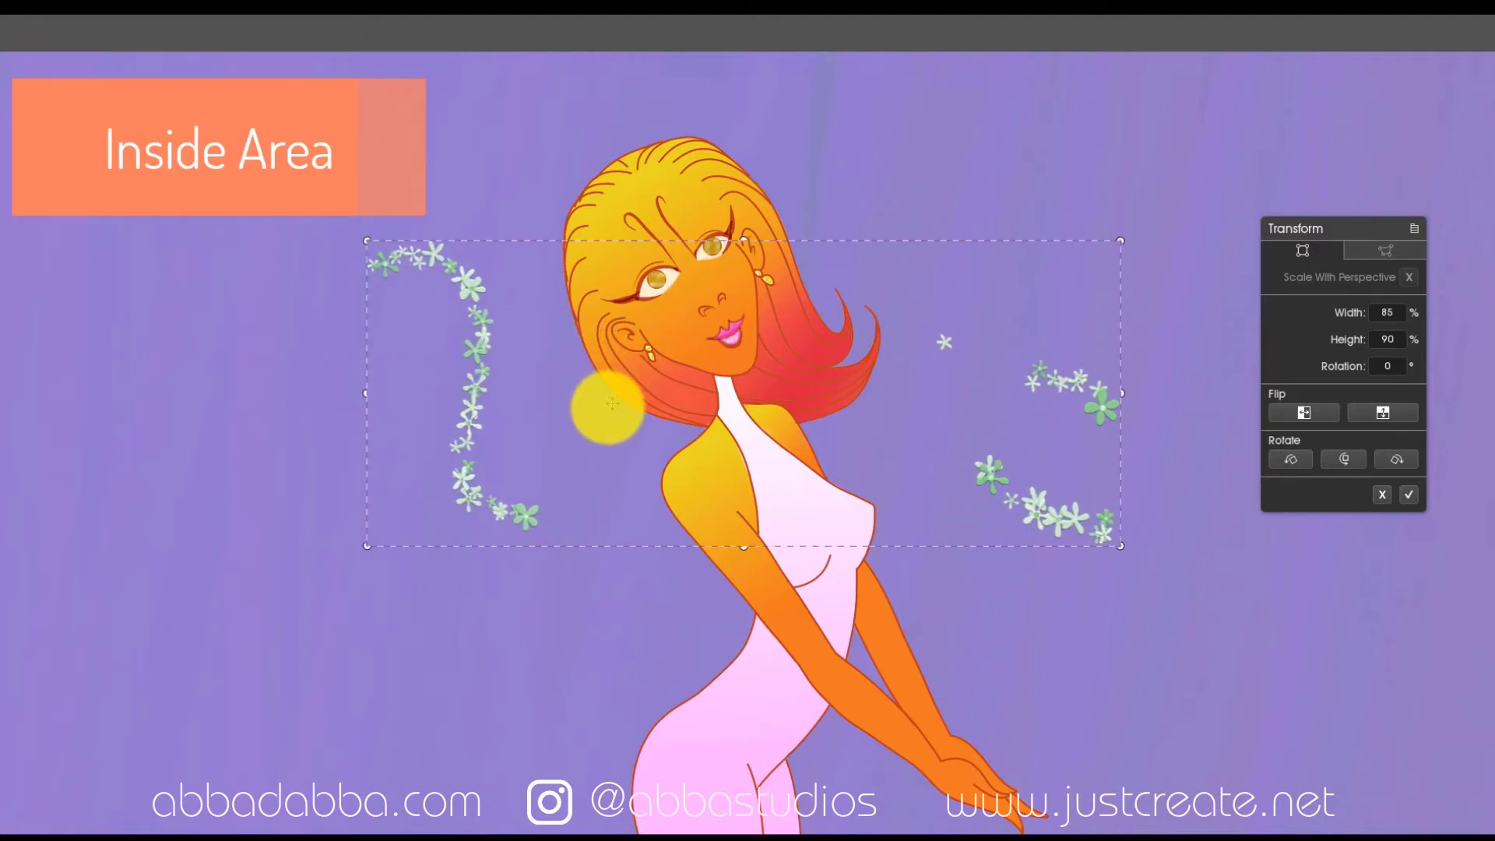
pyautogui.moveTo(586, 409); pyautogui.dragTo(418, 421)
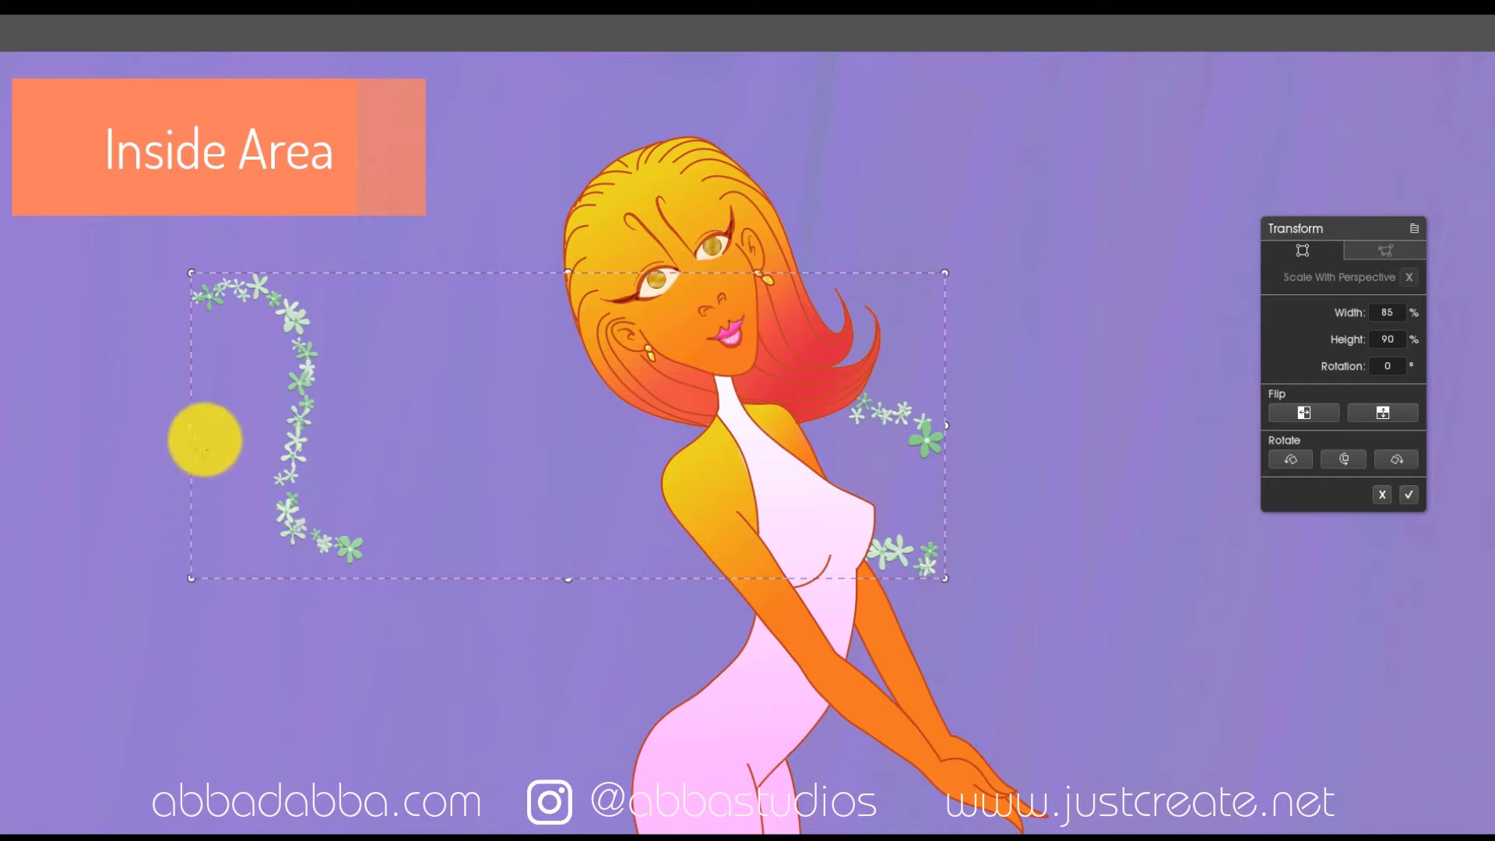
# Step: Stretch the flowers to 97% width and 108% height
pyautogui.moveTo(193, 425); pyautogui.dragTo(143, 426)
pyautogui.moveTo(577, 591)
pyautogui.mouseDown()
pyautogui.moveTo(578, 554)
pyautogui.moveTo(571, 615)
pyautogui.mouseUp()
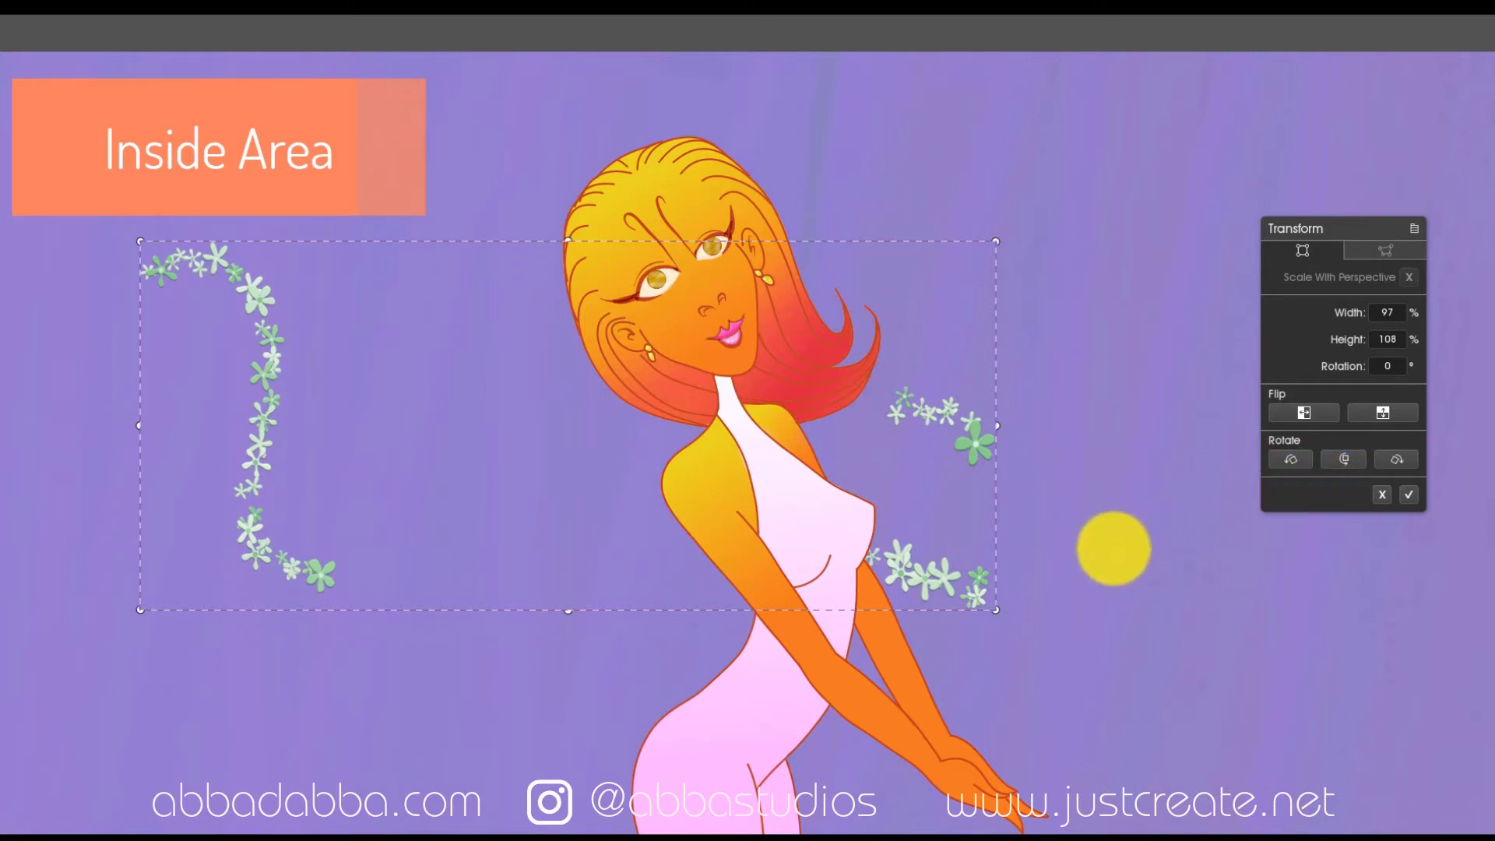
pyautogui.click(1070, 566)
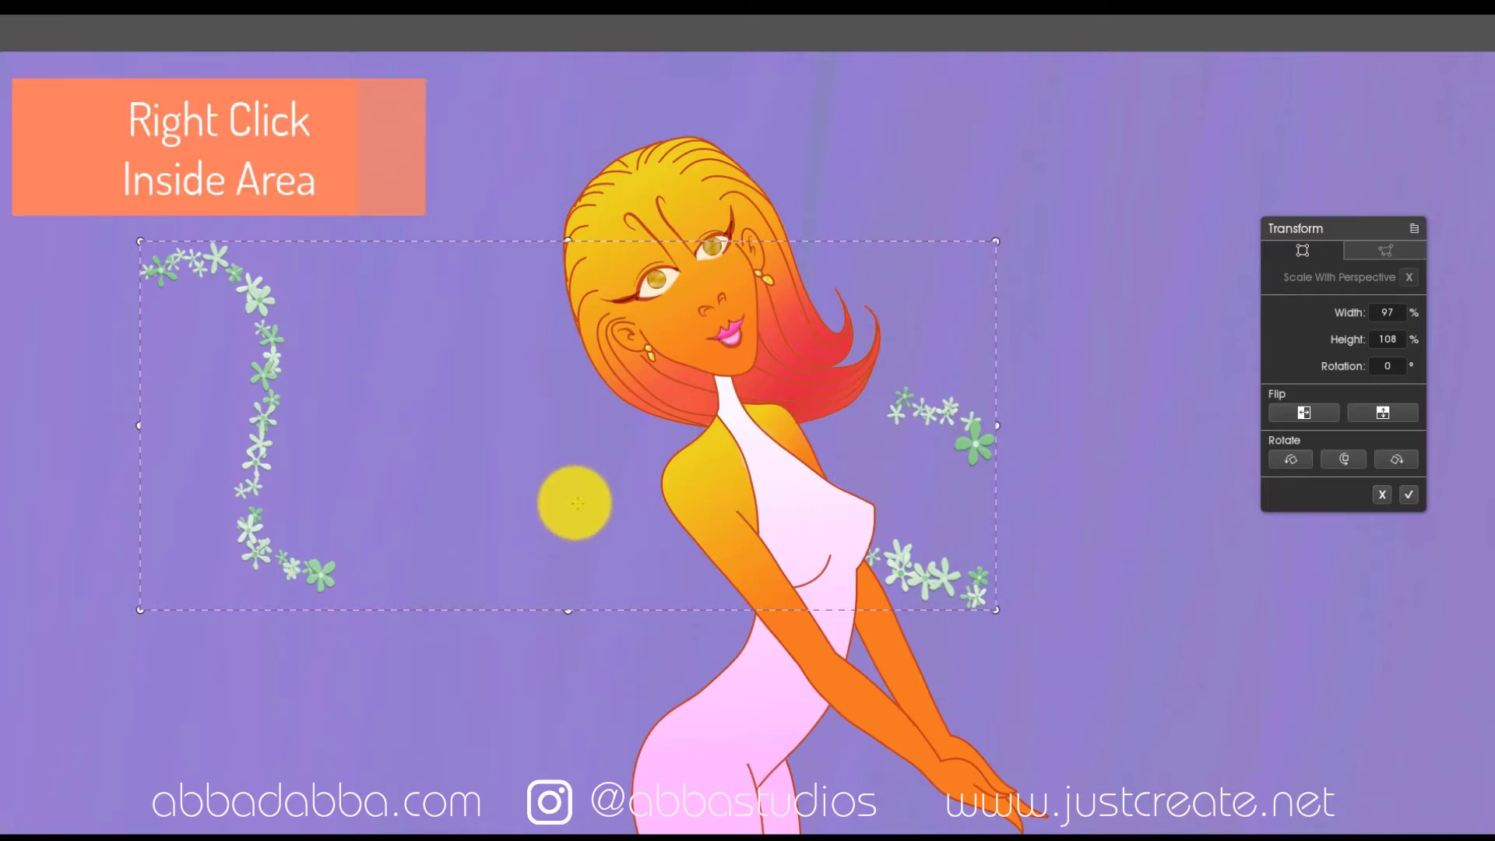
# Step: Flip the flowers horizontally and vertically, and flip them back in both directions
pyautogui.rightClick(569, 507)
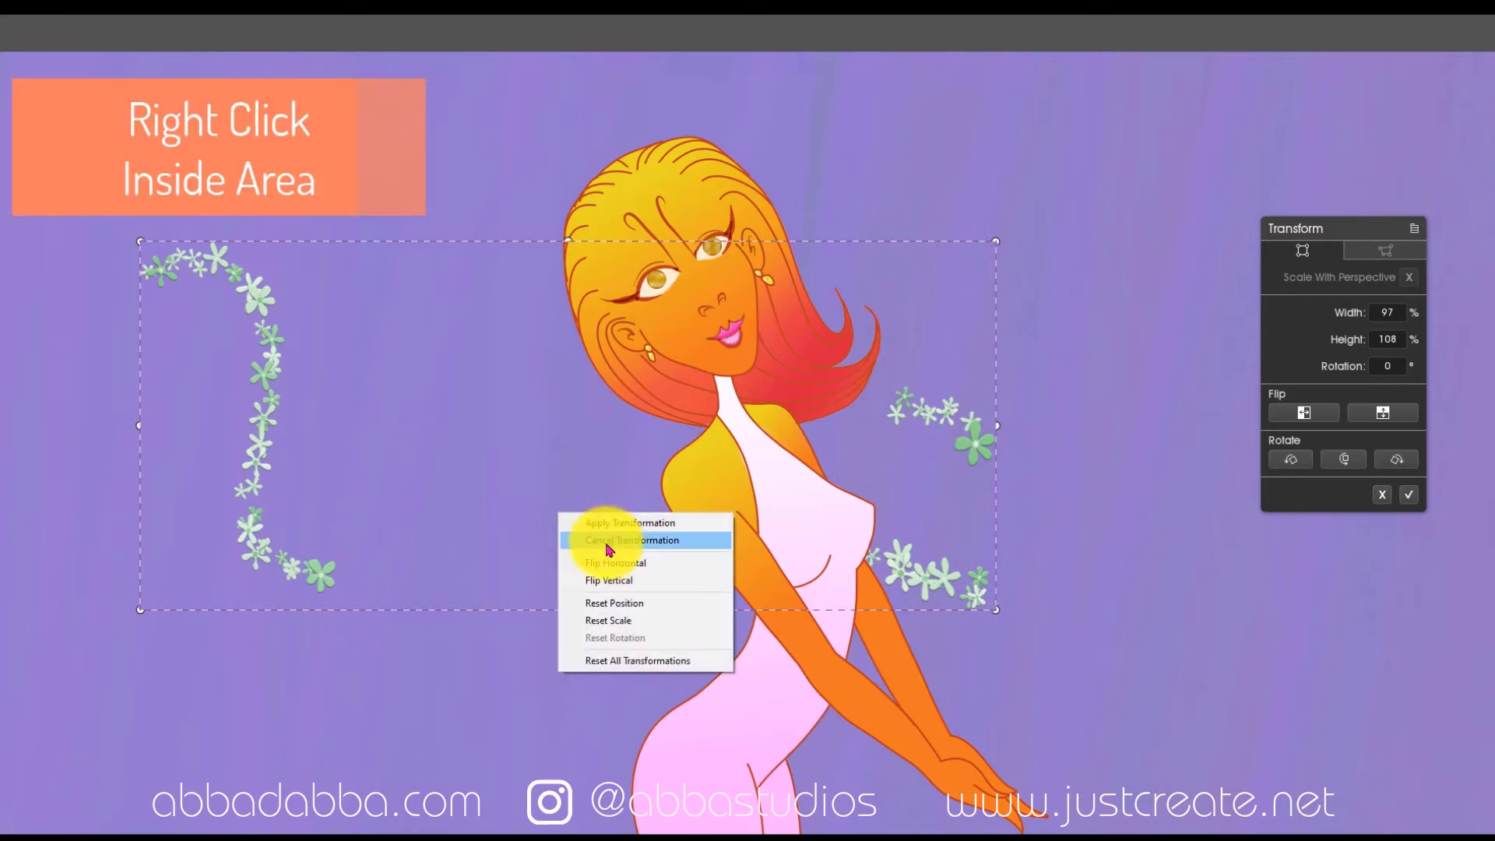
pyautogui.click(636, 569)
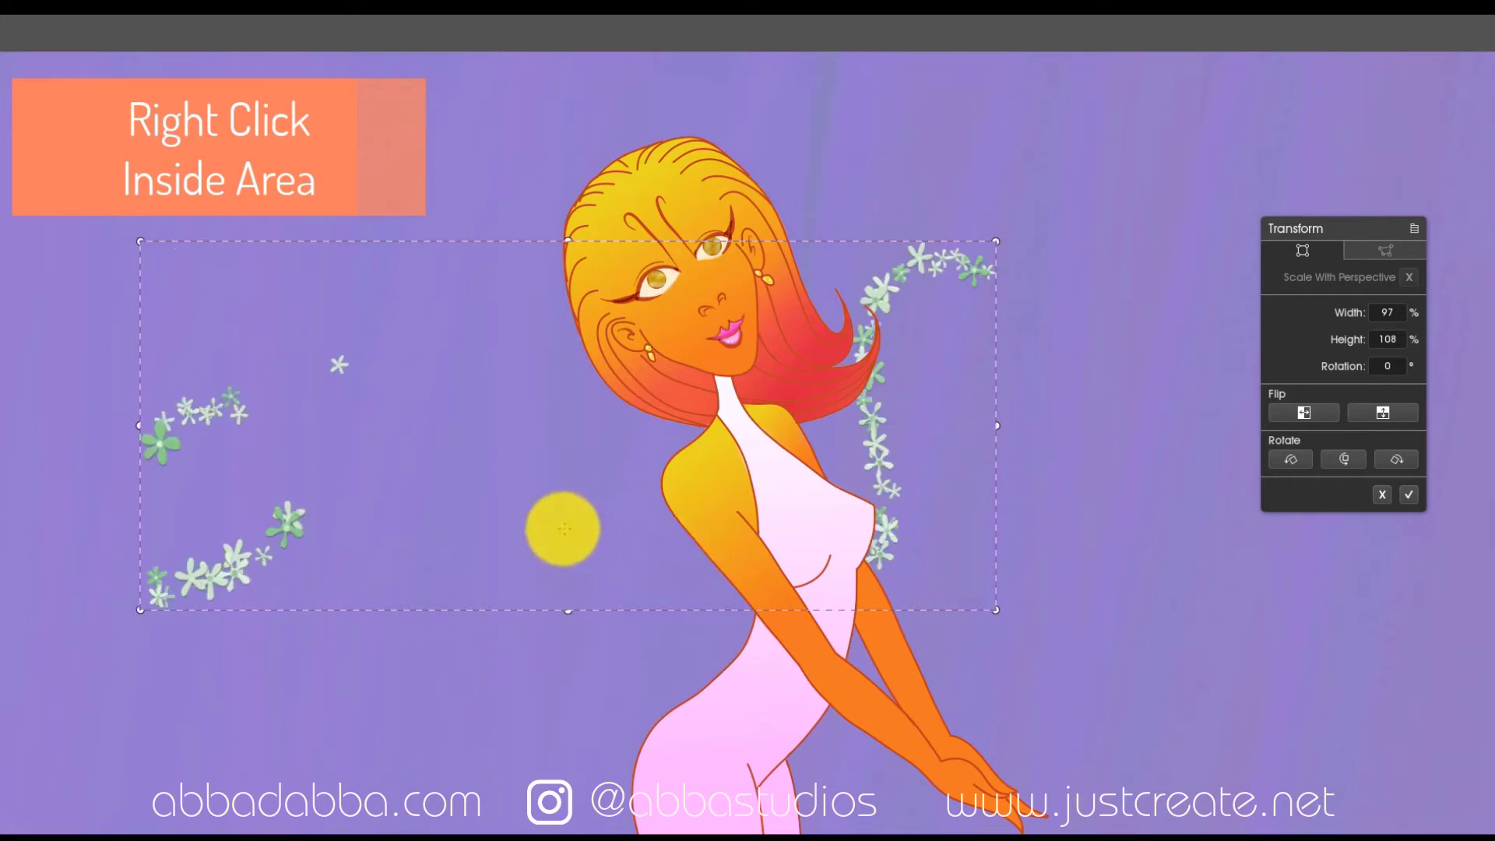
pyautogui.rightClick(559, 531)
pyautogui.click(605, 601)
pyautogui.rightClick(552, 529)
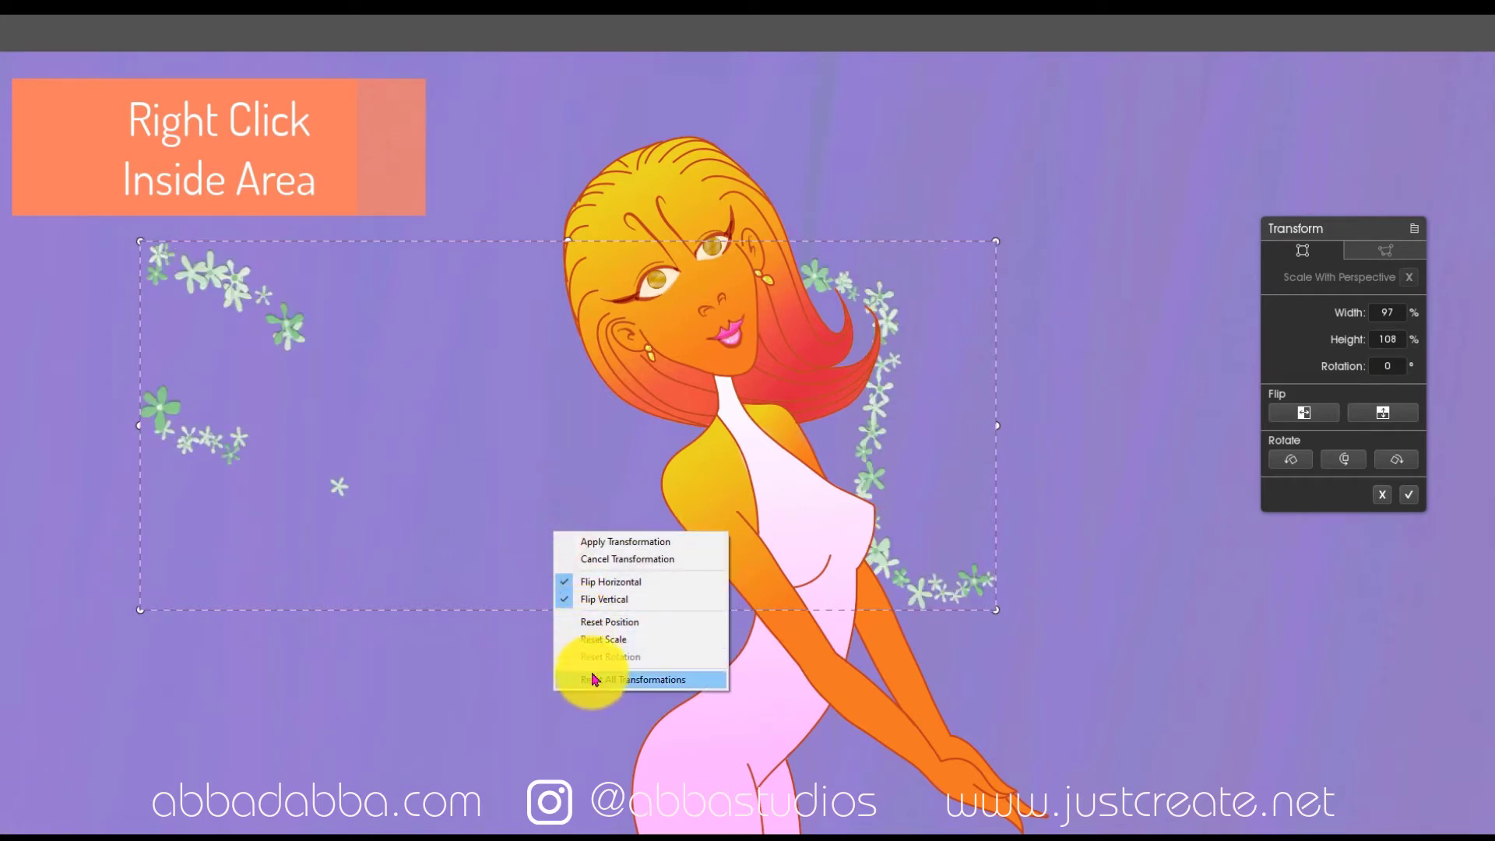
pyautogui.click(1293, 355)
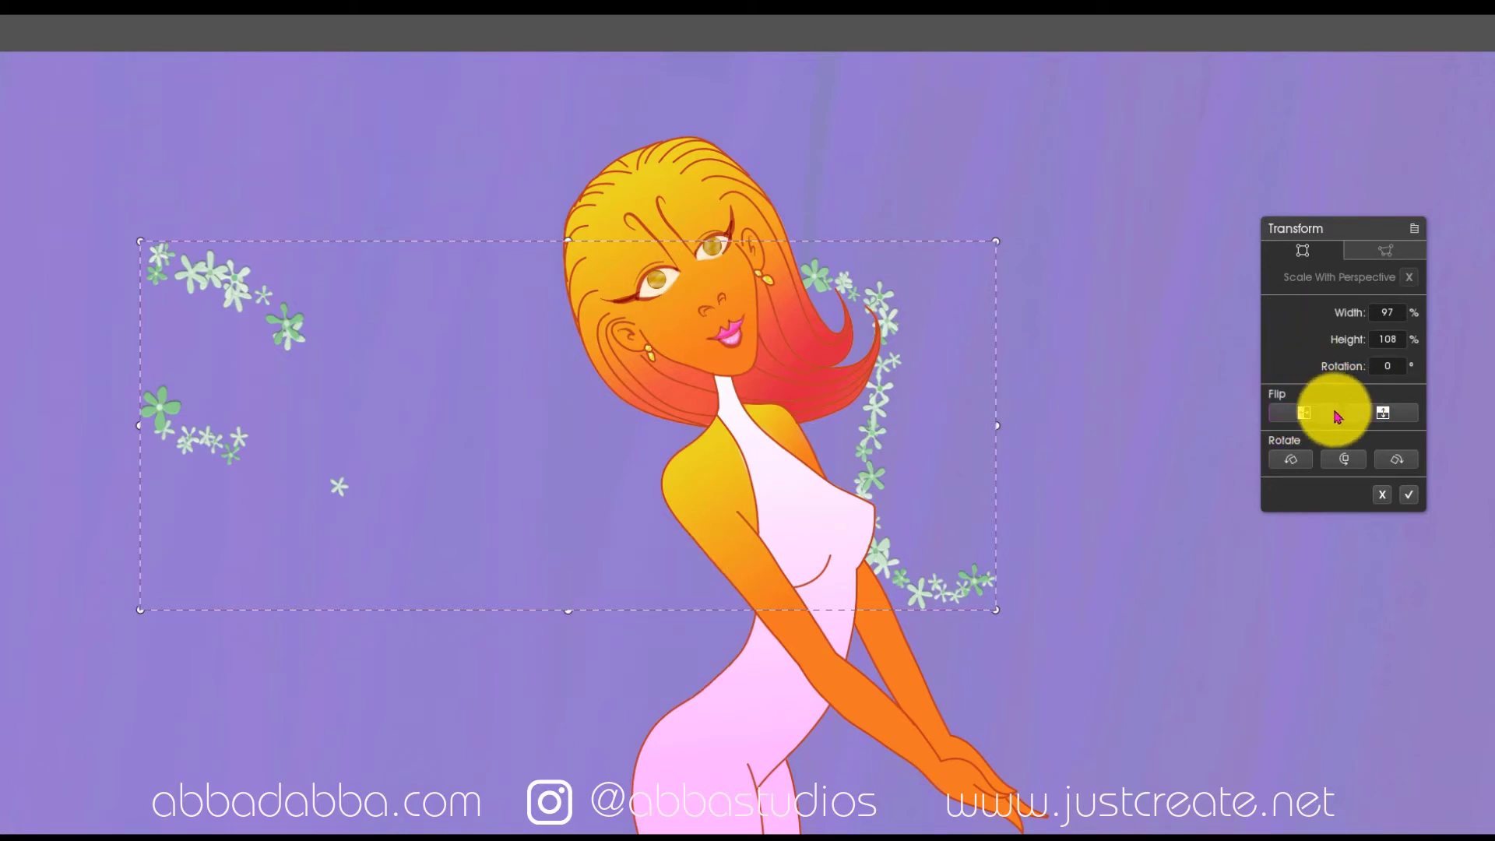
pyautogui.click(1305, 414)
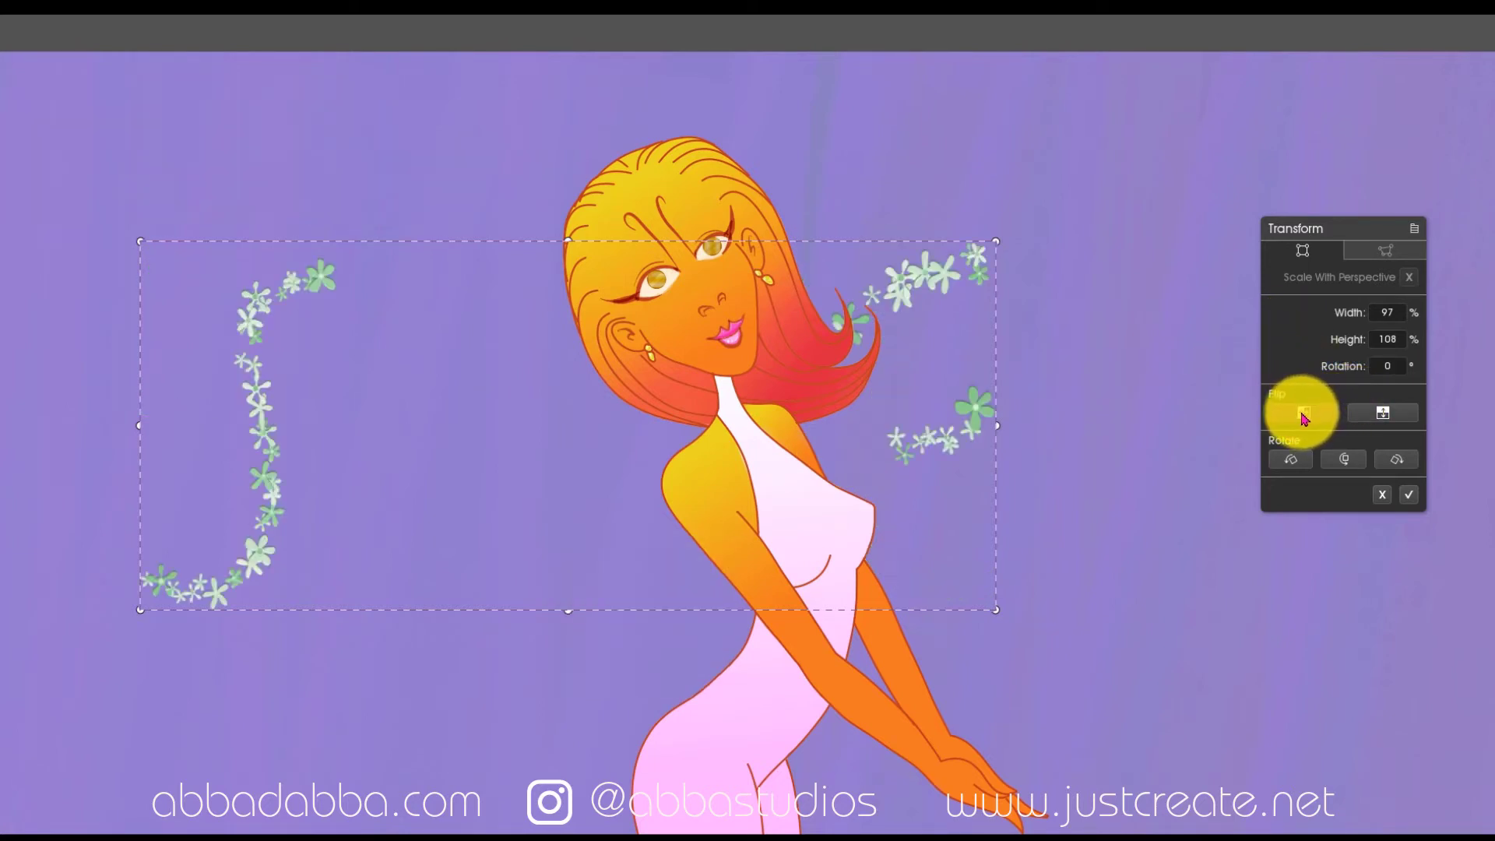
pyautogui.click(1387, 418)
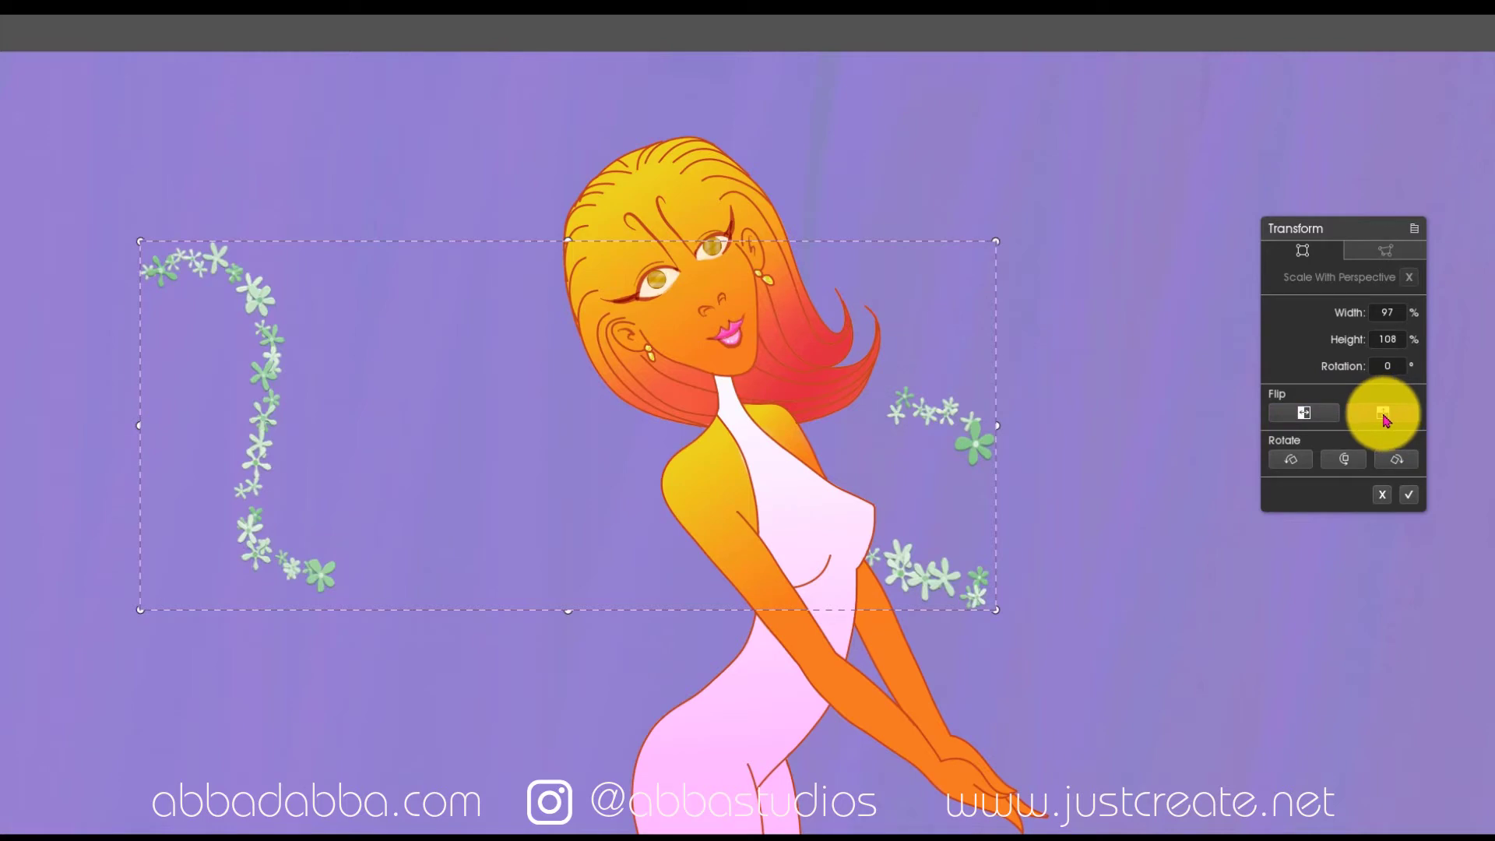
# Step: Rotate the flowers counterclockwise by 90 degrees twice, by 180 degrees once, and clockwise by 90 degrees twice, ending at 180 degrees
pyautogui.click(1293, 462)
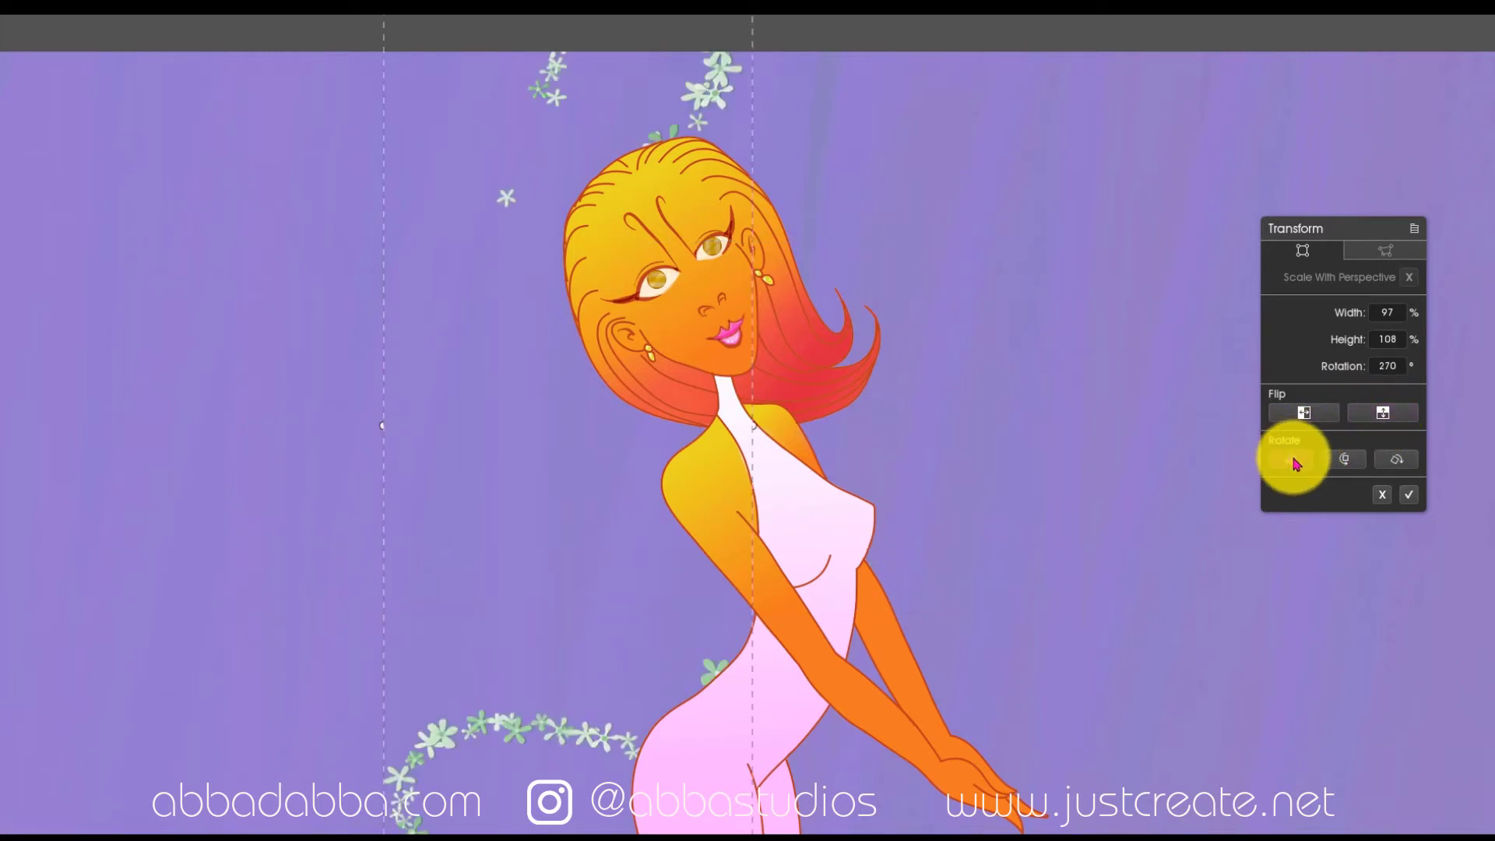
pyautogui.click(1293, 463)
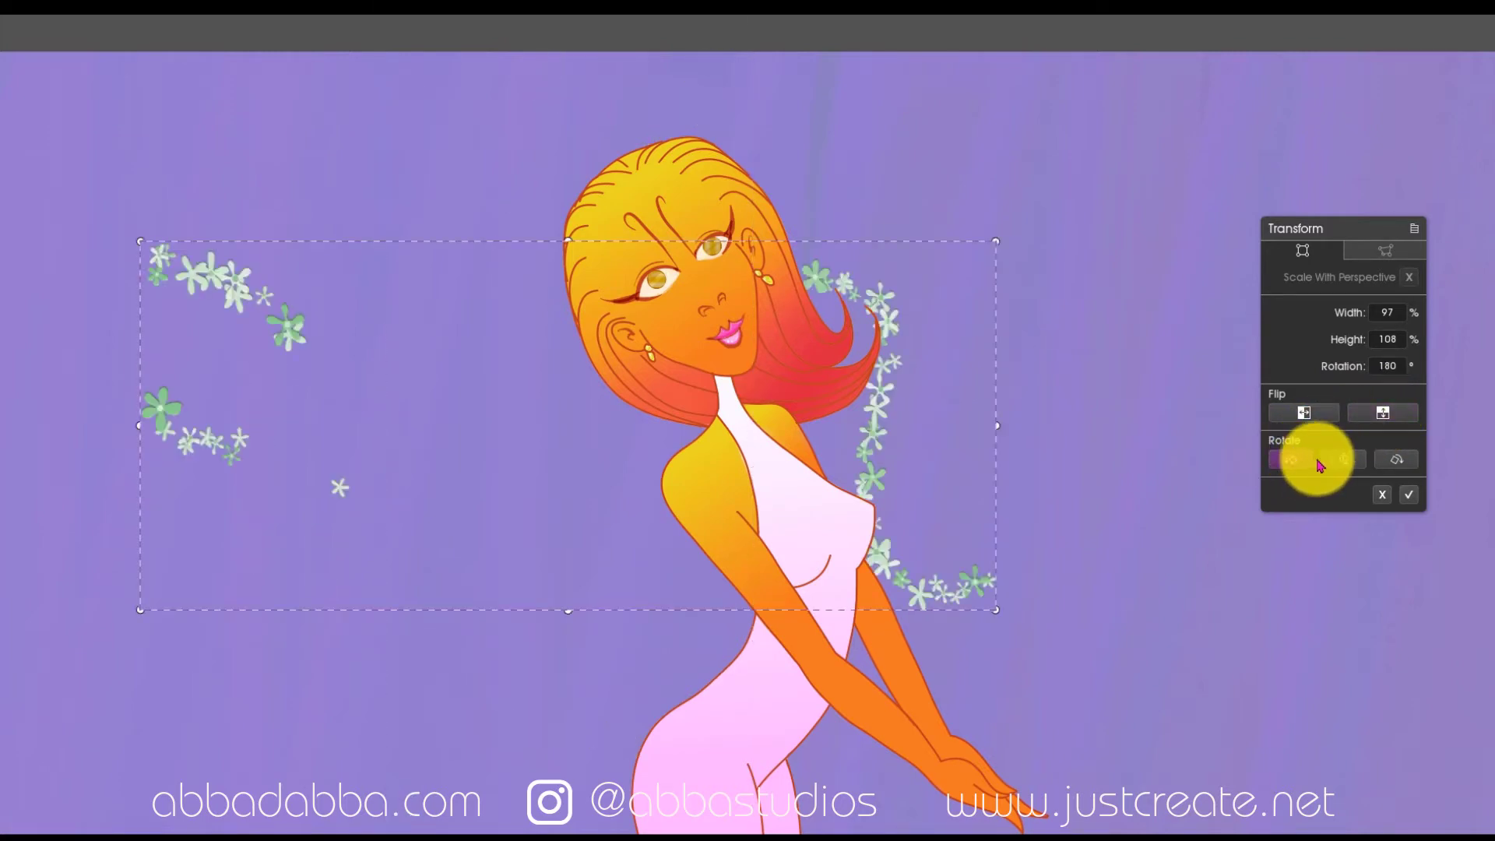
pyautogui.click(1347, 461)
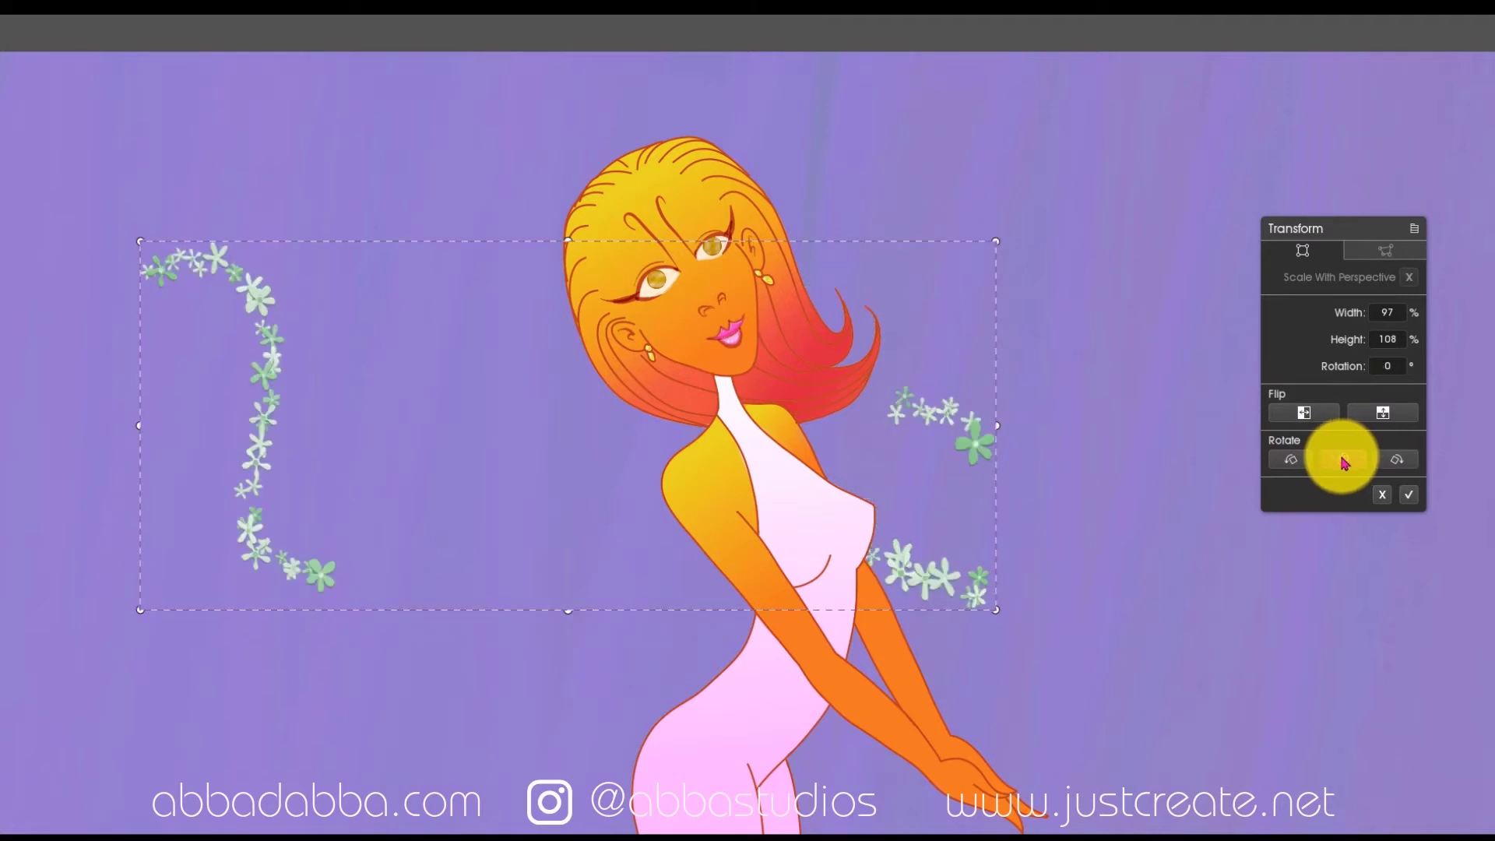
pyautogui.click(1395, 462)
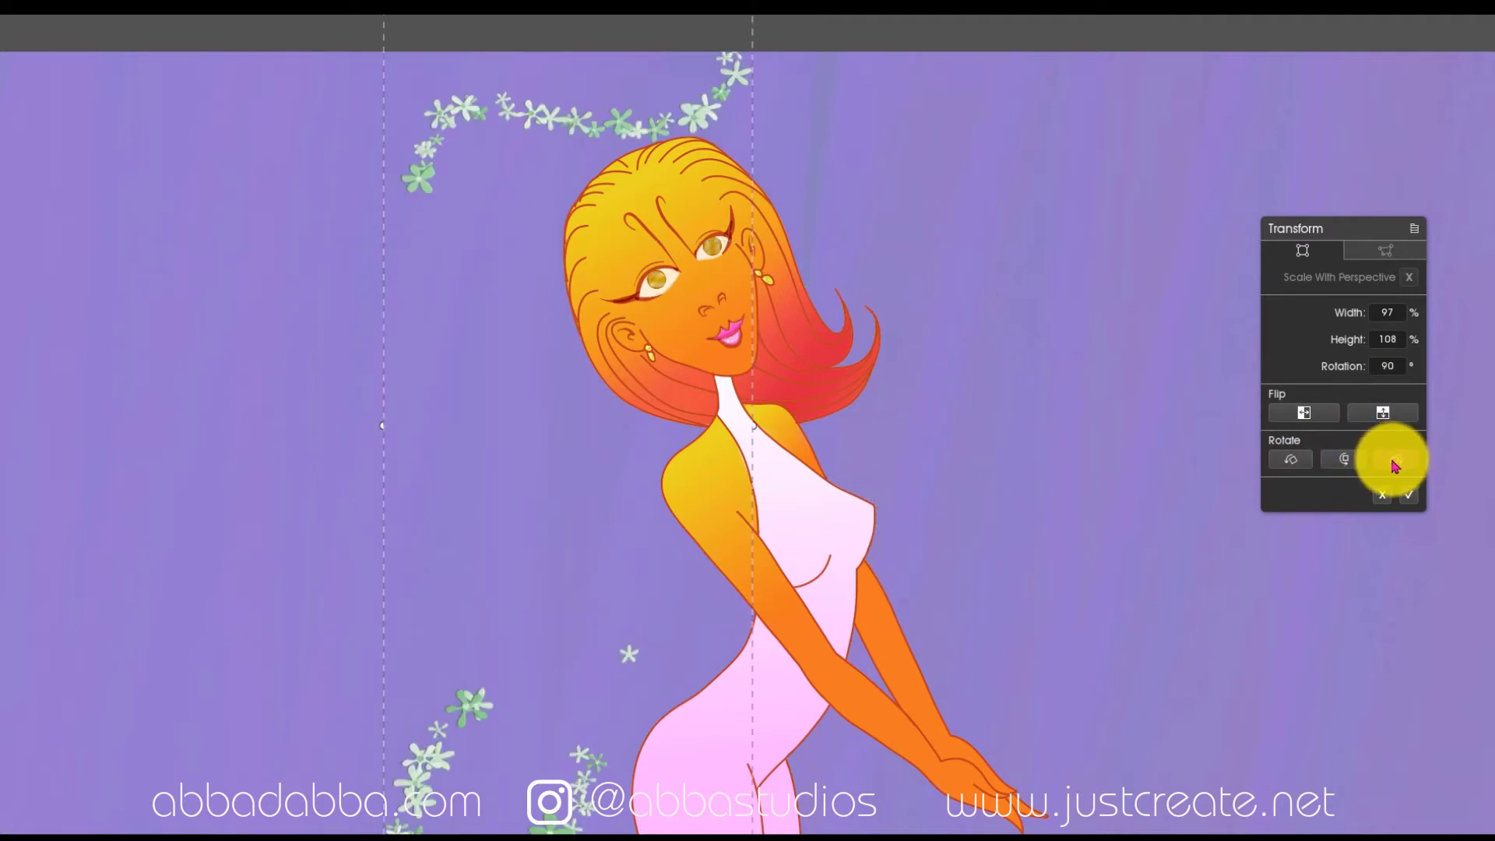
pyautogui.click(1397, 463)
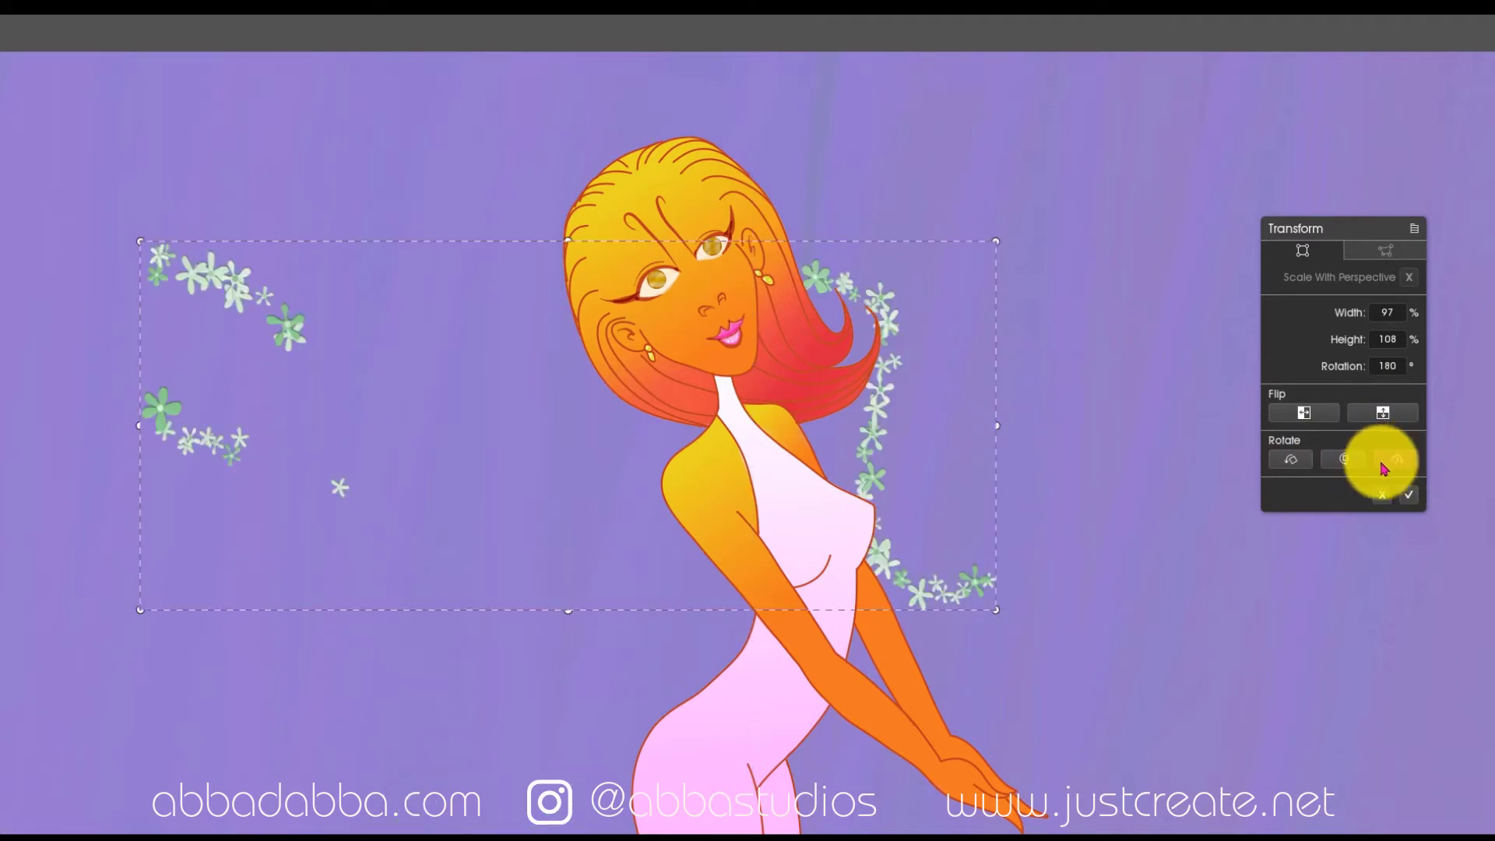
# Step: Set the flowers' width to 100% and apply the transformation
pyautogui.click(1391, 319)
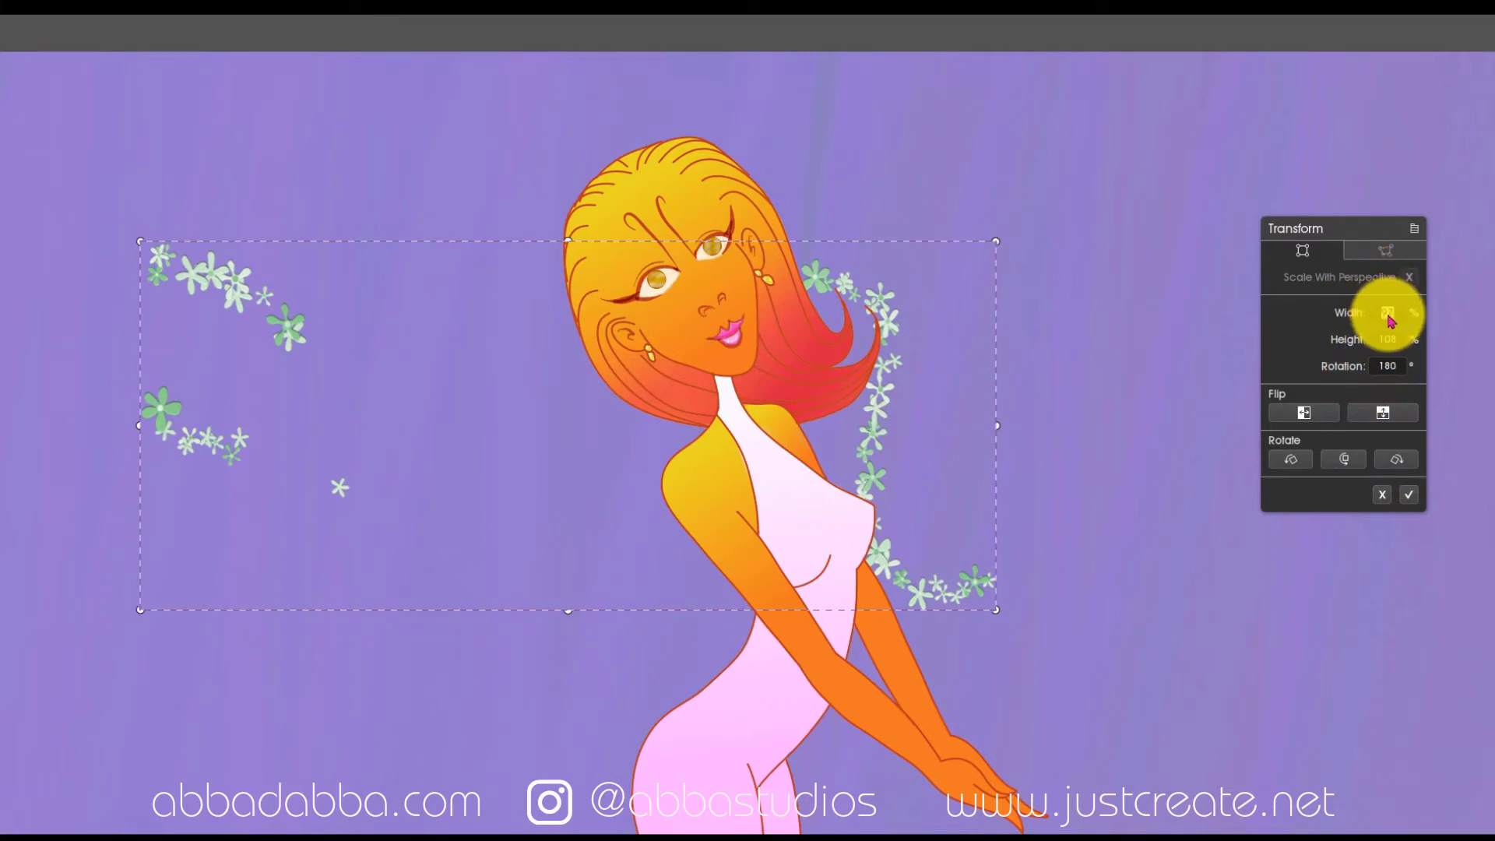
pyautogui.write('10')
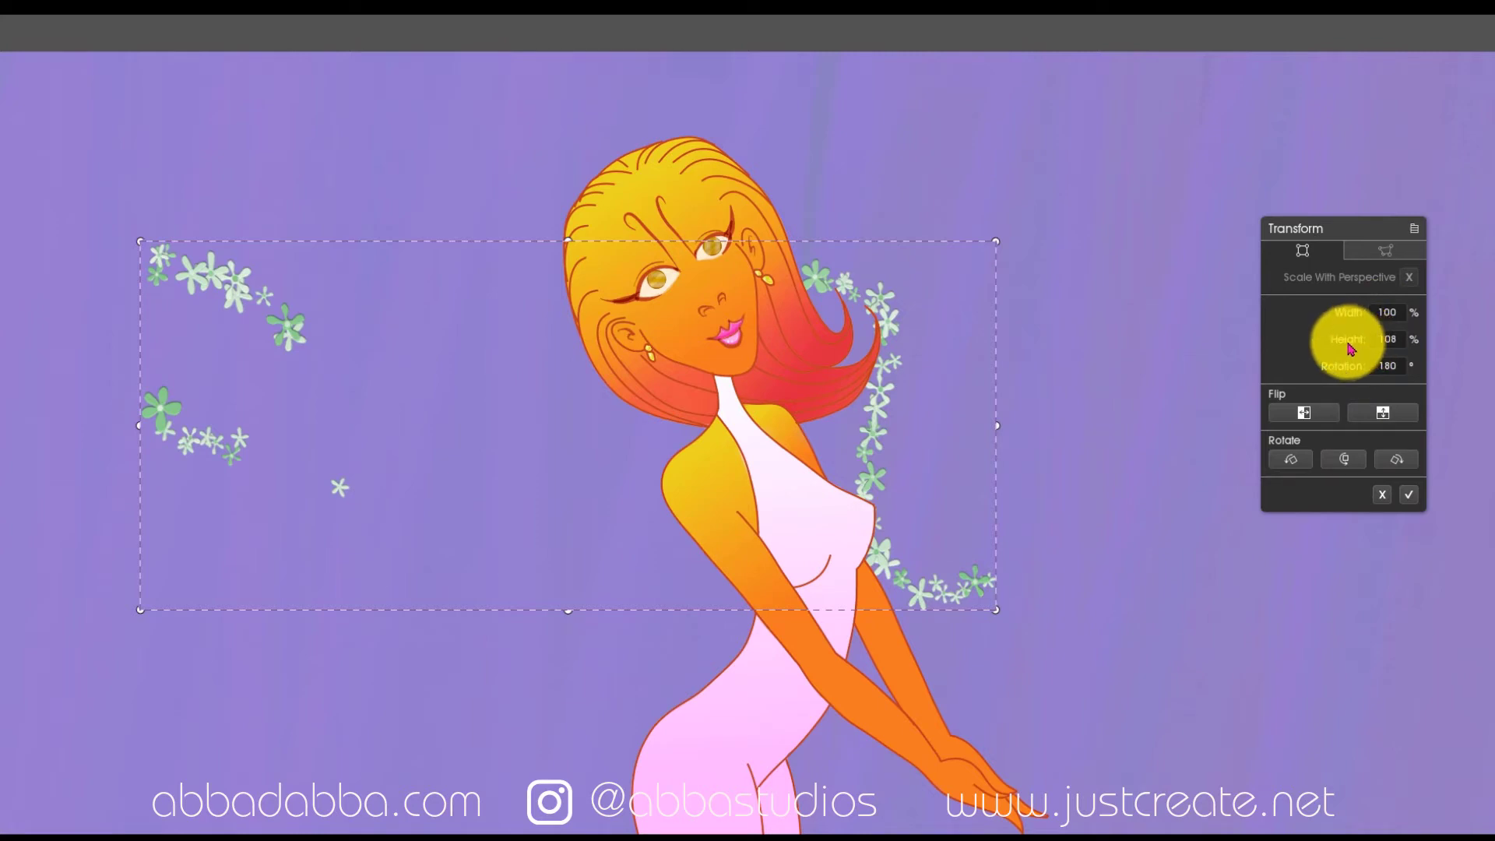
pyautogui.write('0')
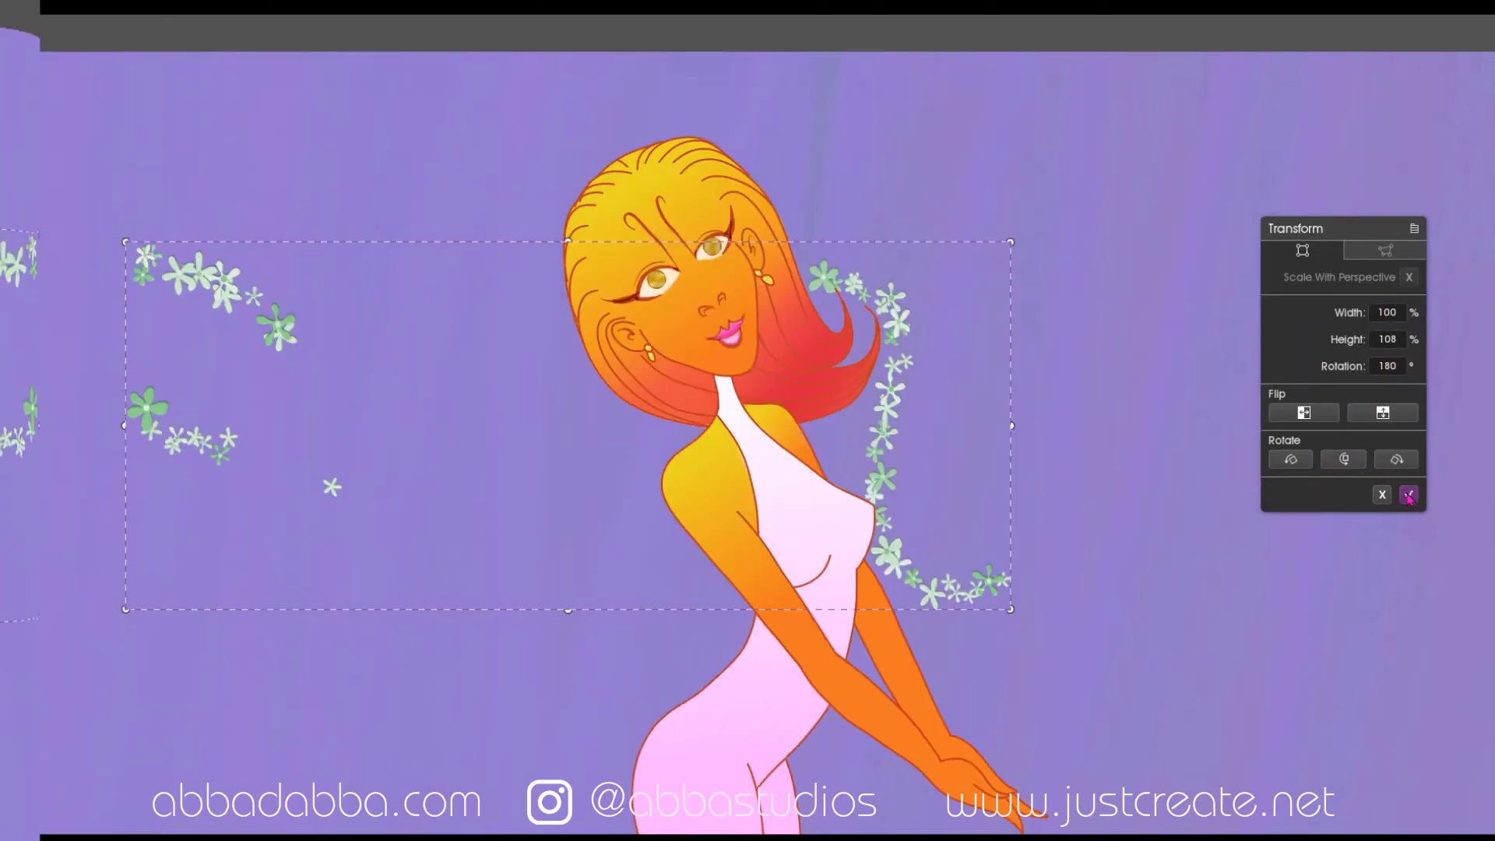
pyautogui.click(1410, 496)
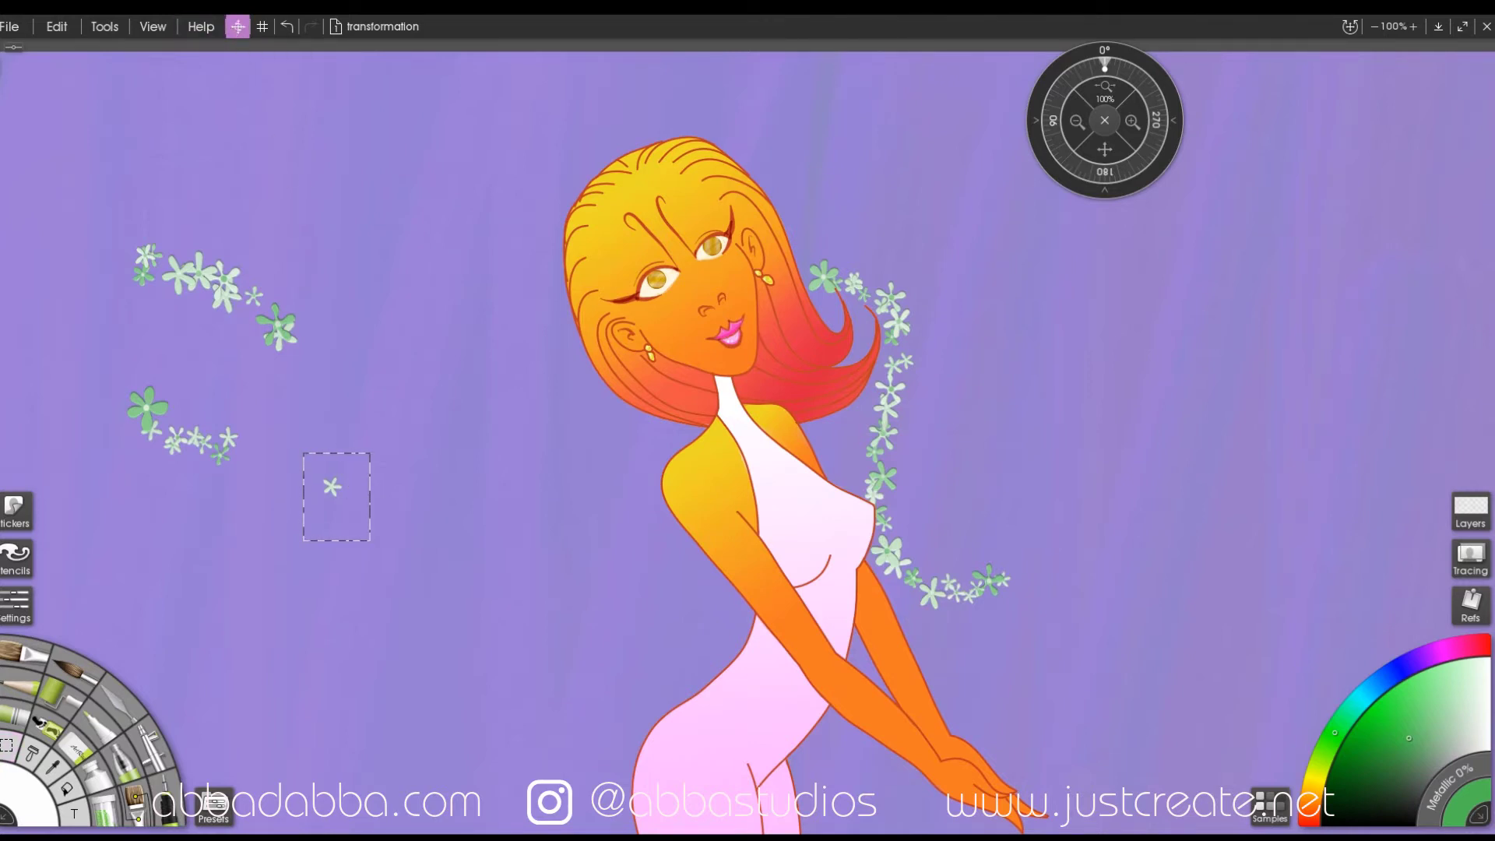
# Step: Transform the selected single flower, enlarging it to 608% and rotating it to 19 degrees
pyautogui.click(345, 489)
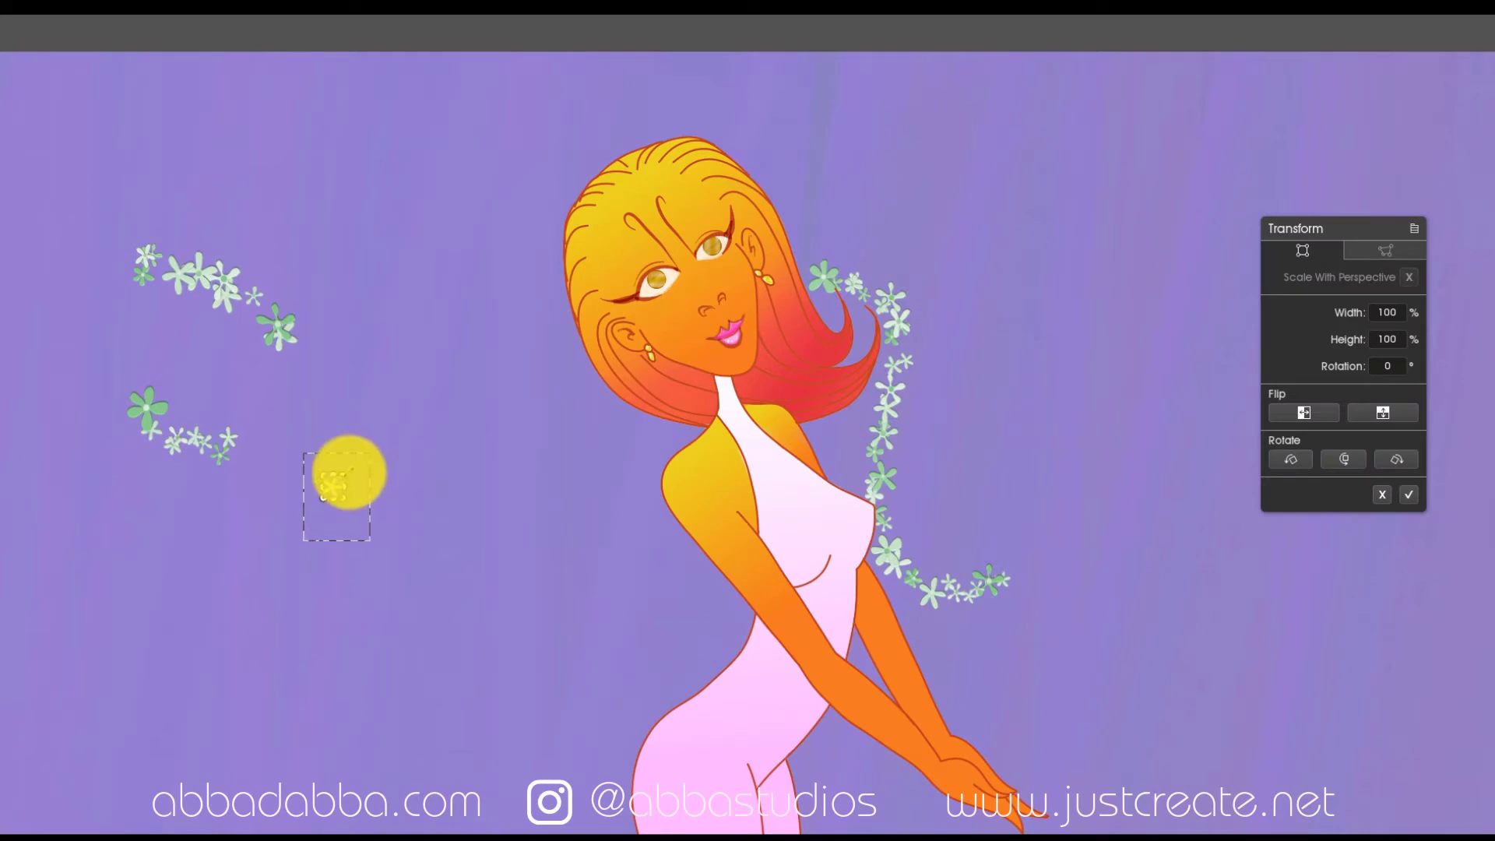
pyautogui.moveTo(367, 445); pyautogui.dragTo(416, 394)
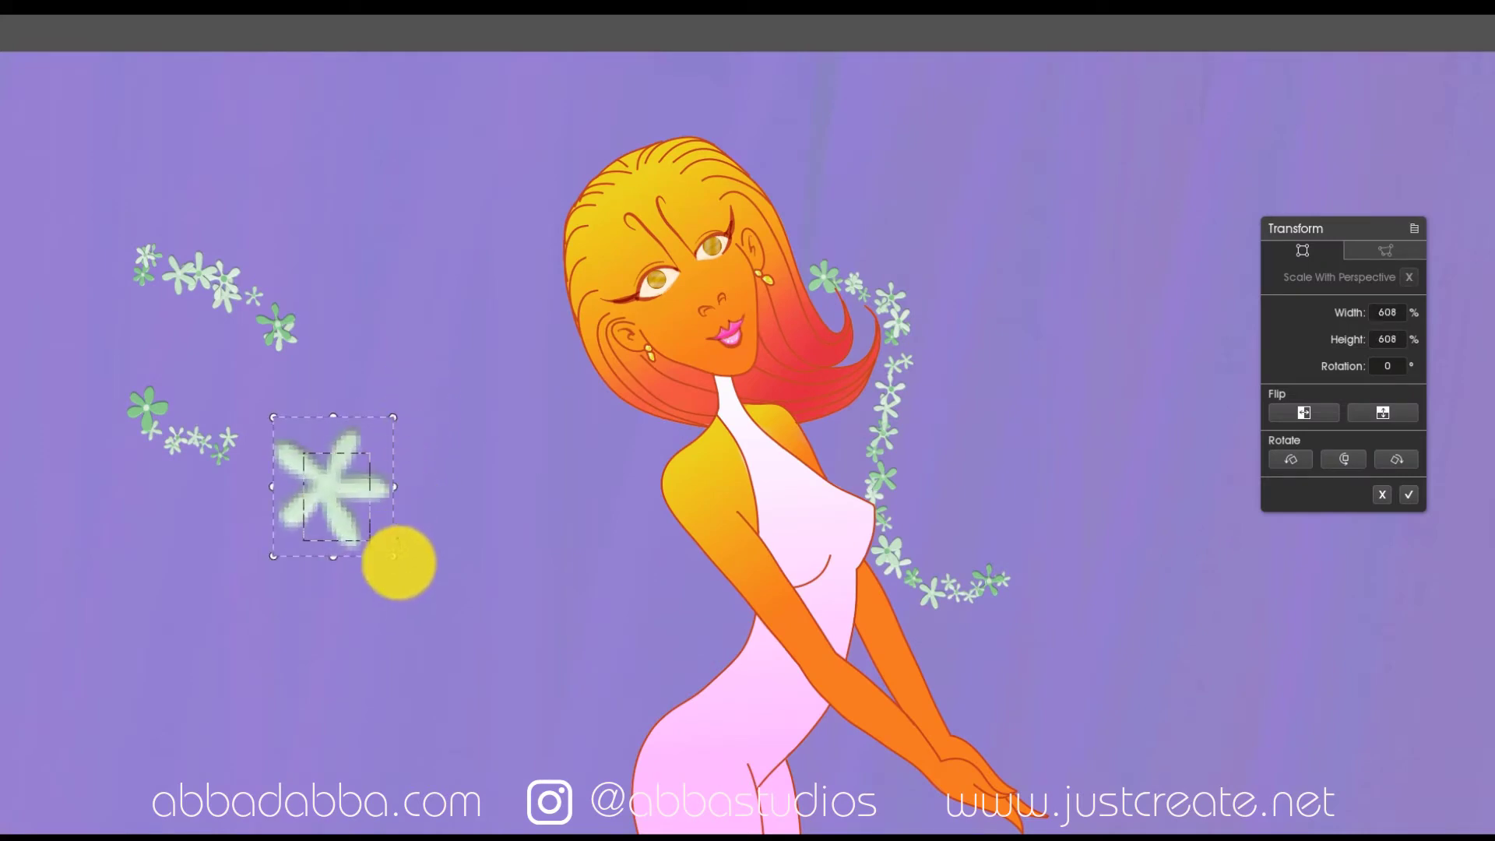
pyautogui.moveTo(394, 556); pyautogui.dragTo(387, 618)
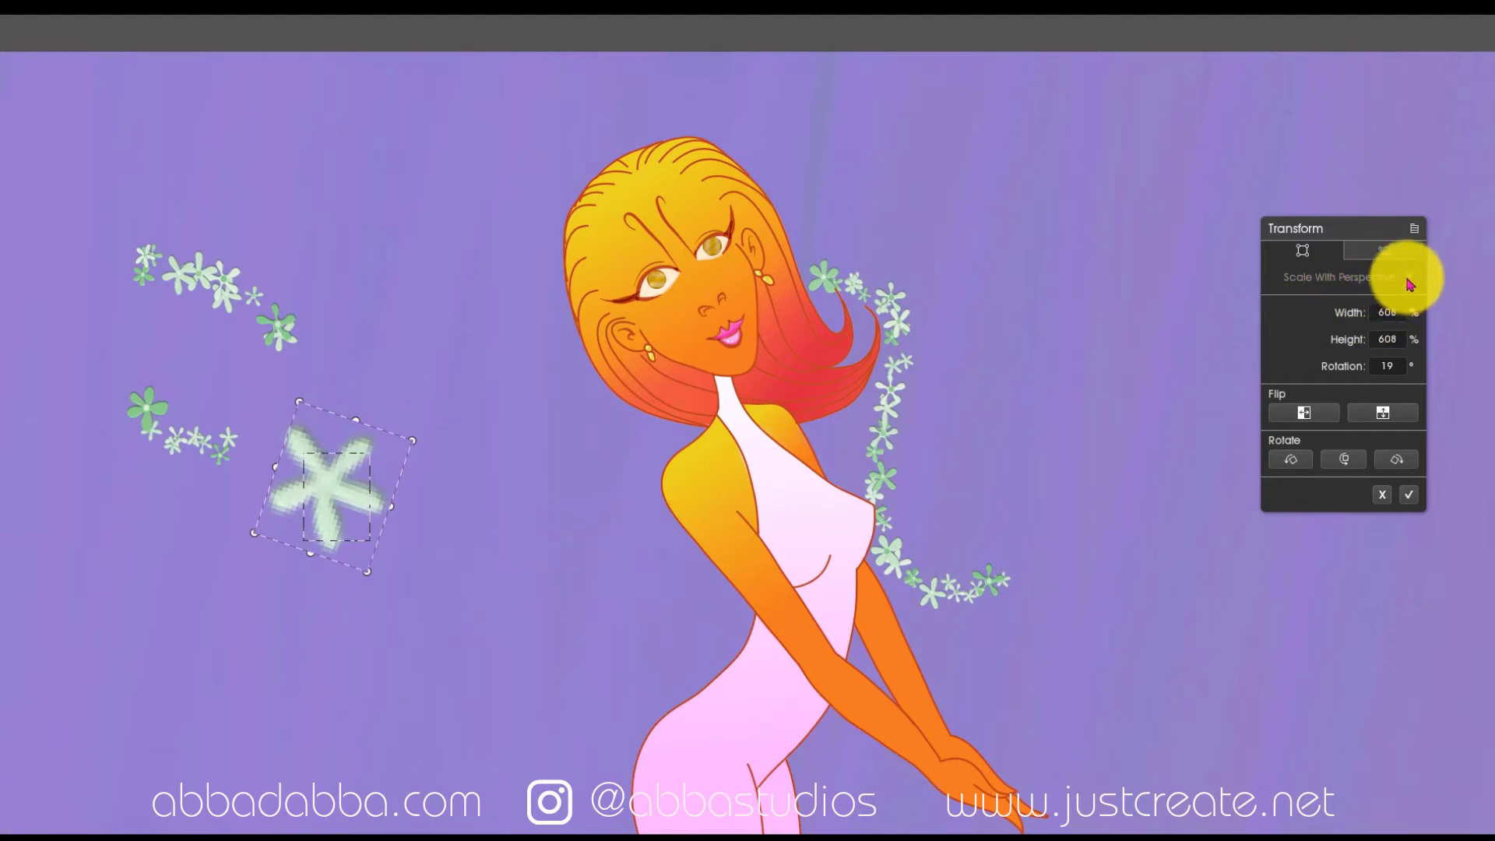
# Step: Apply the enlarged flower's transformation, and move all the flowers slightly to the right as one group
pyautogui.click(1410, 497)
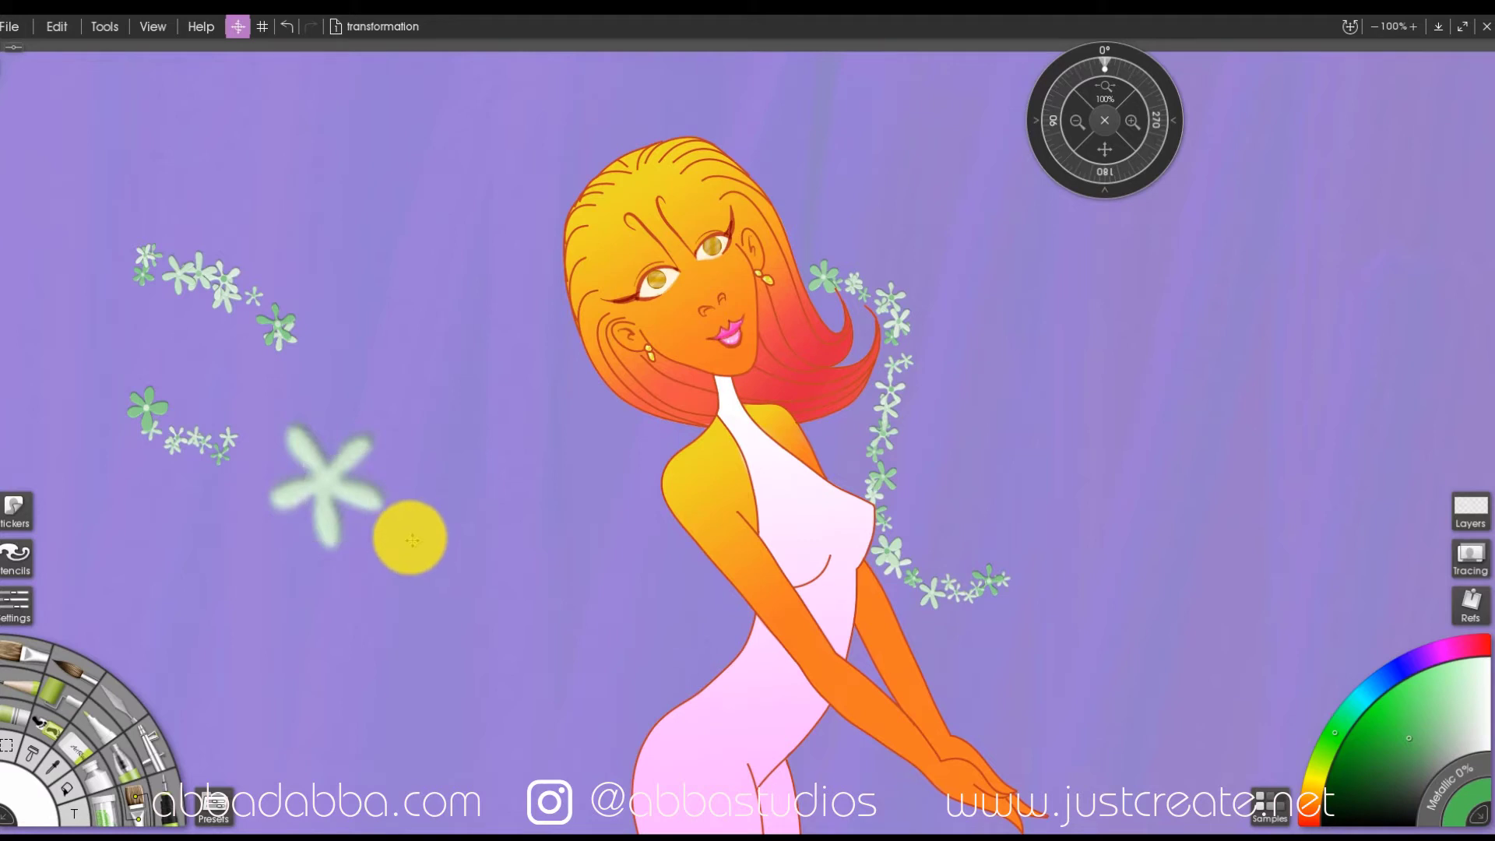
pyautogui.click(333, 453)
pyautogui.hotkey('ctrl', 't')
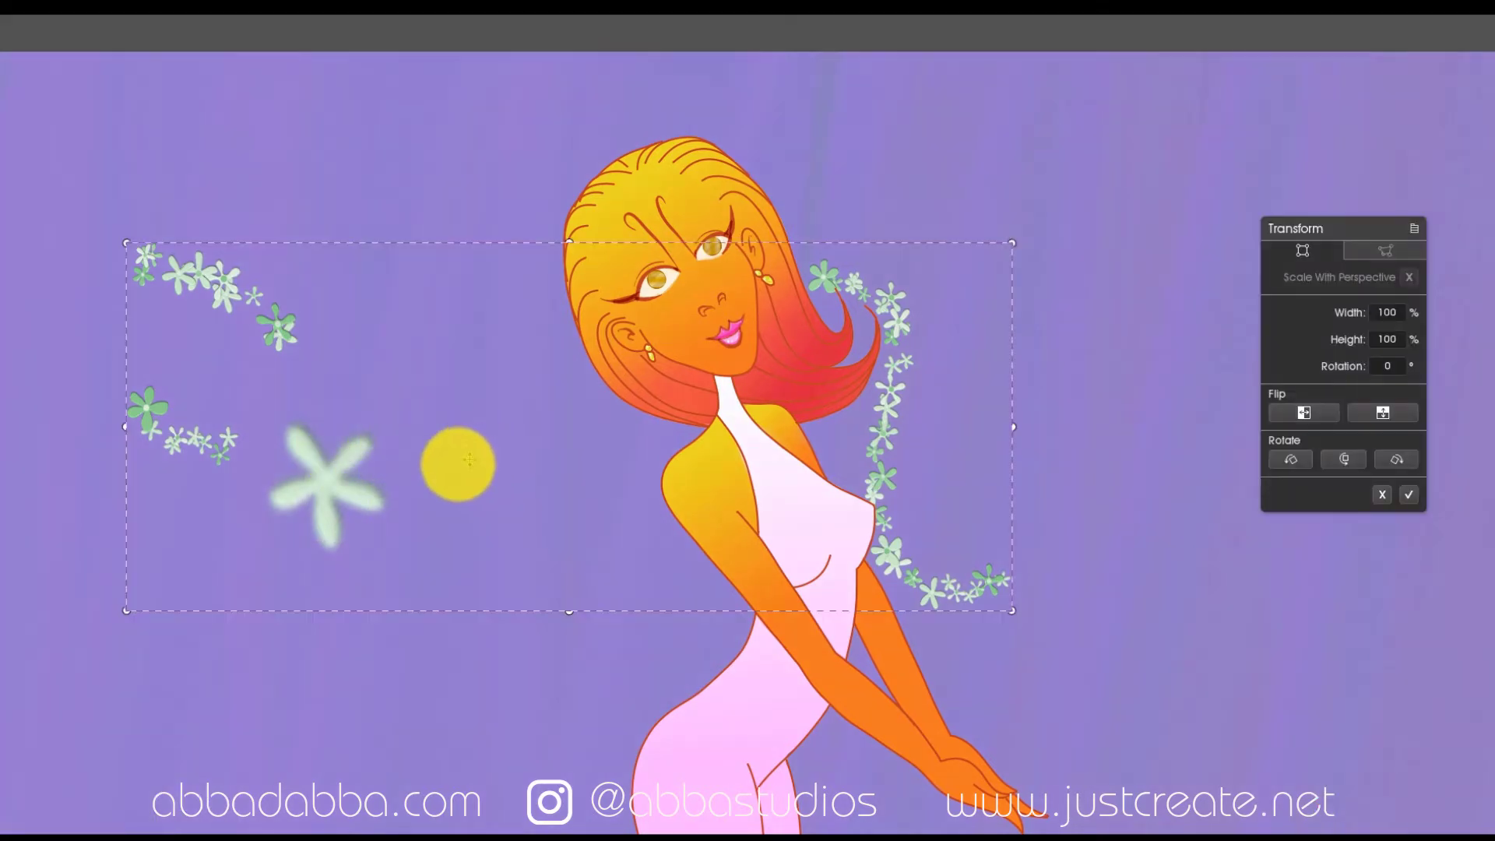
pyautogui.moveTo(368, 460); pyautogui.dragTo(446, 470)
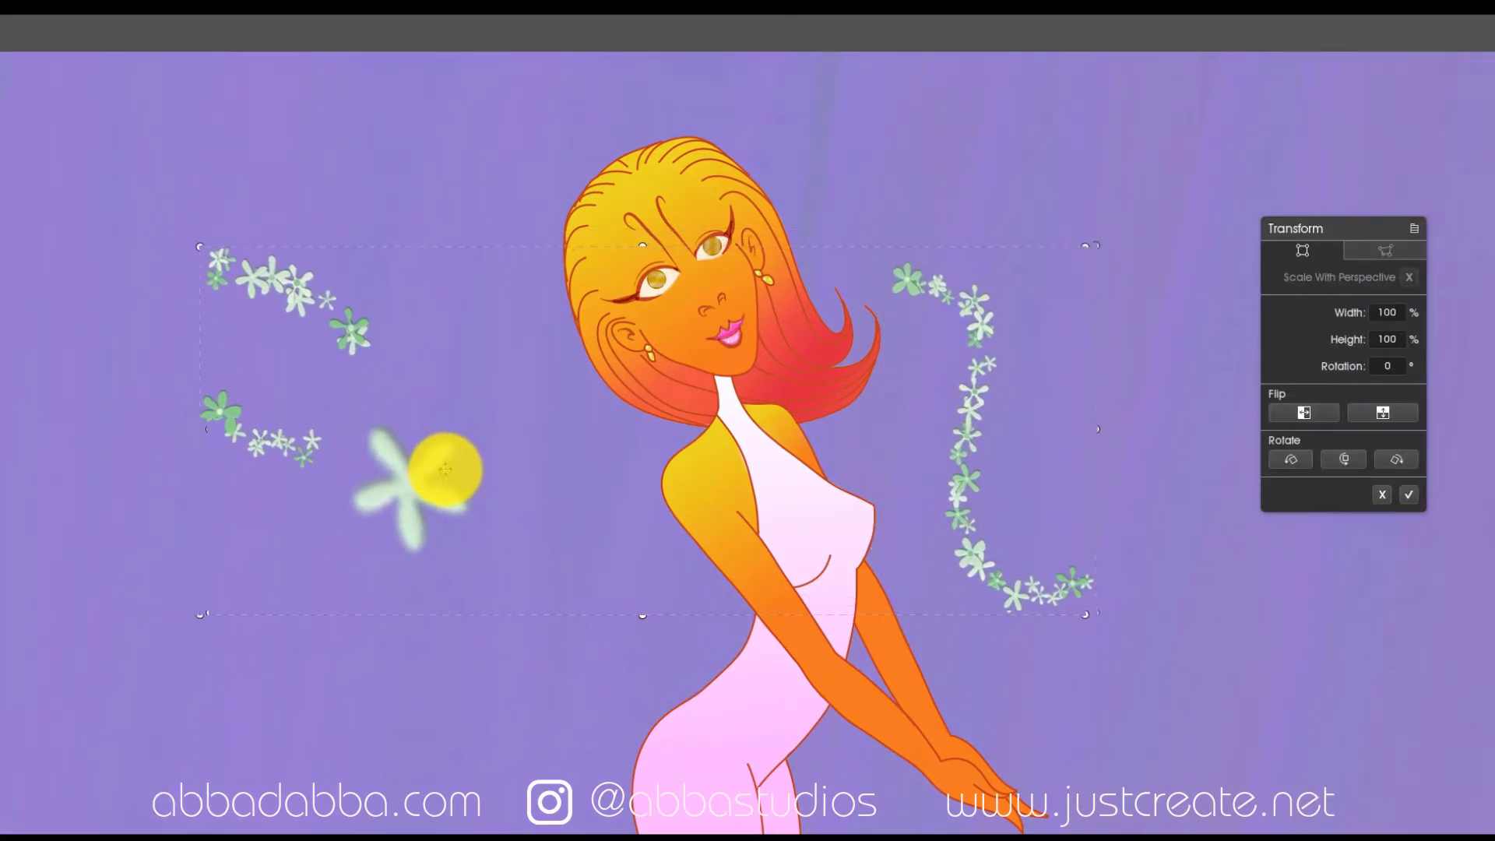
pyautogui.click(1408, 496)
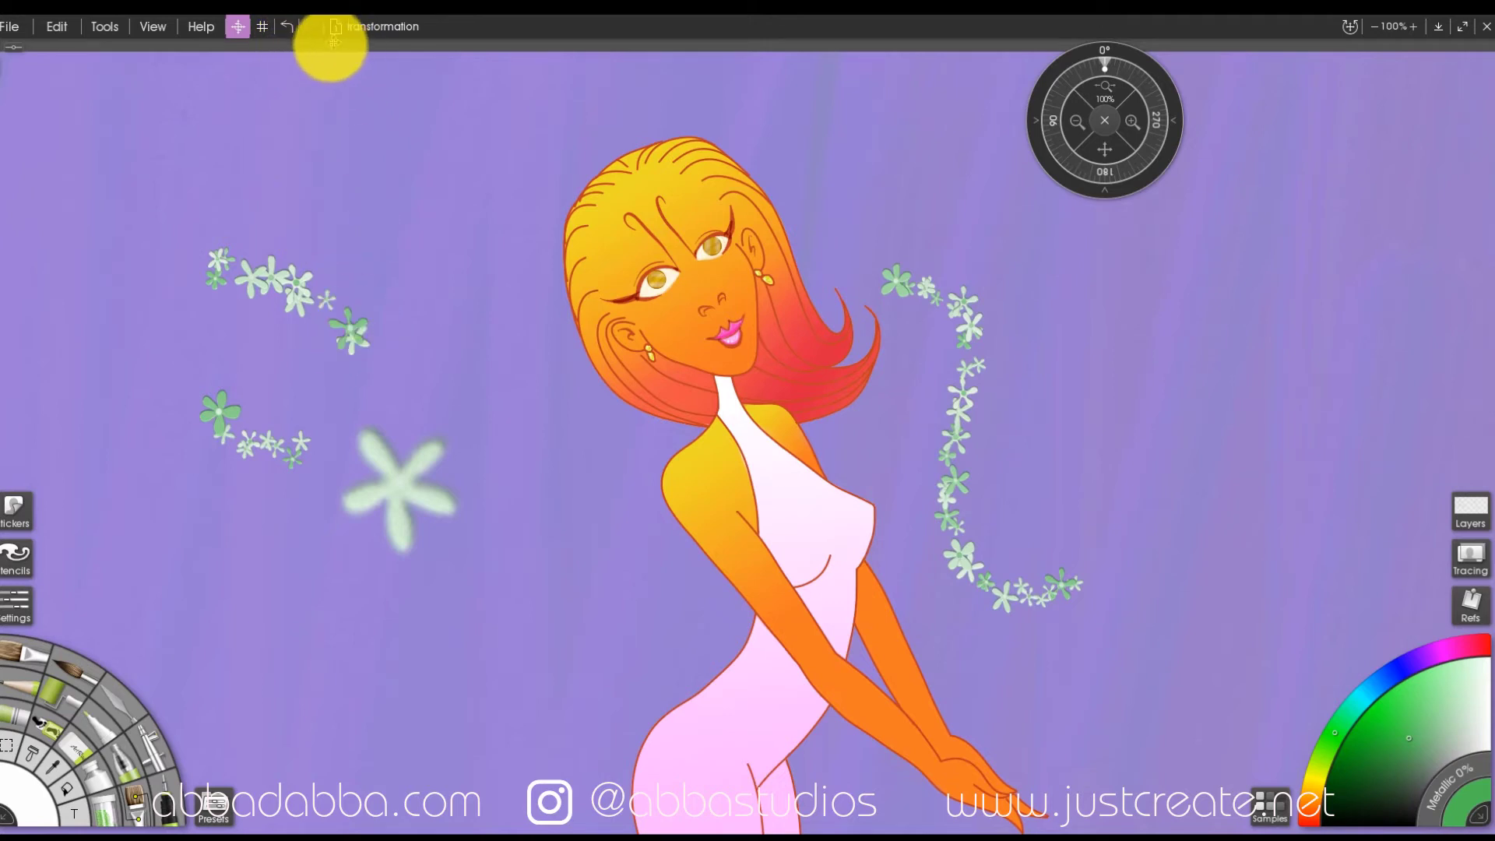
pyautogui.click(287, 27)
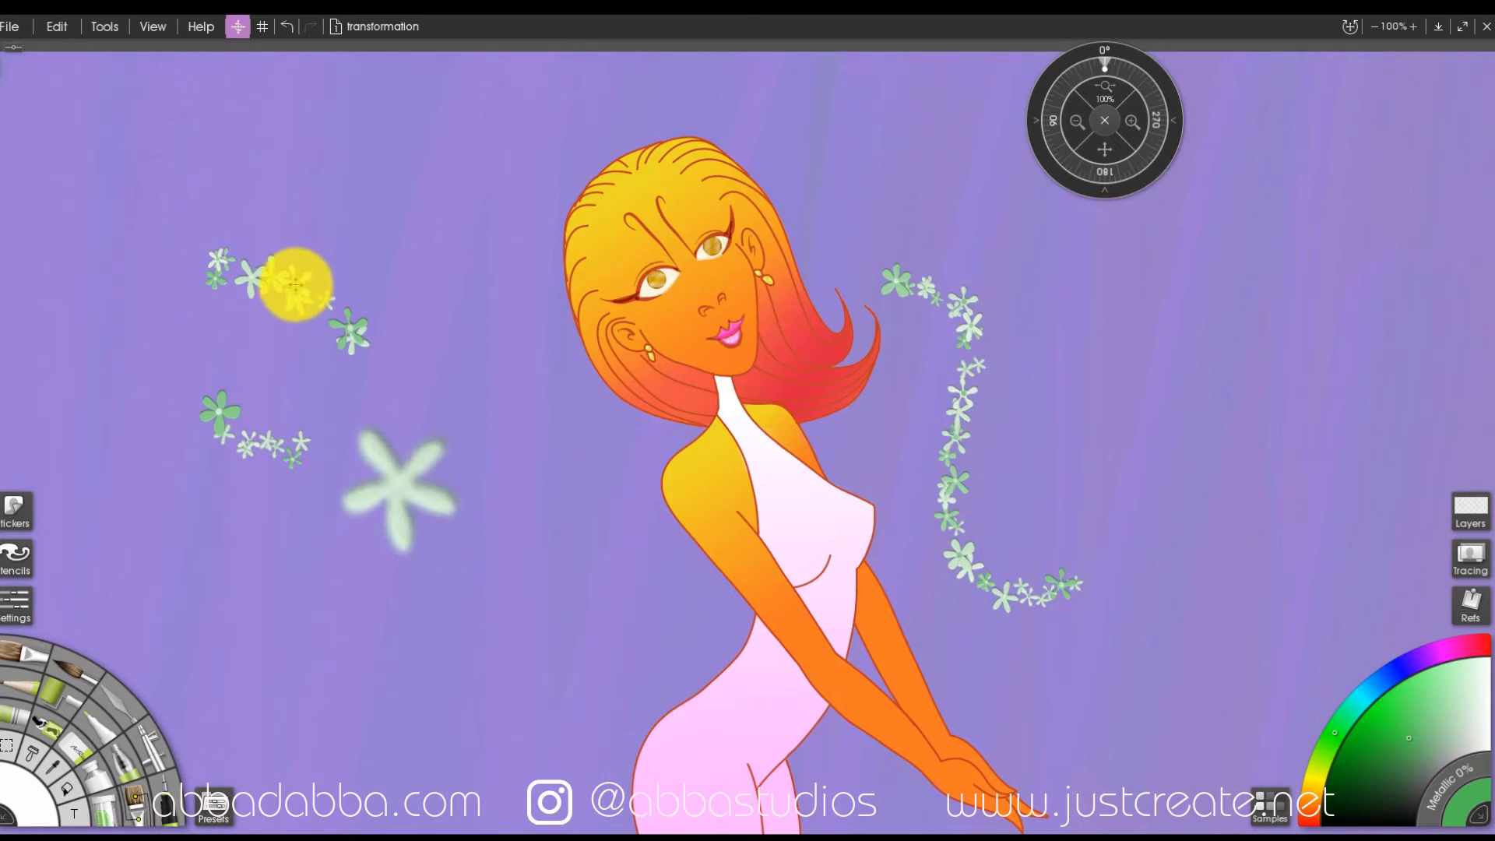
# Step: Try a non-uniform transformation of the flowers by pulling both upper corners and the lower-left corner to new positions, and cancel it
pyautogui.hotkey('ctrl', 't')
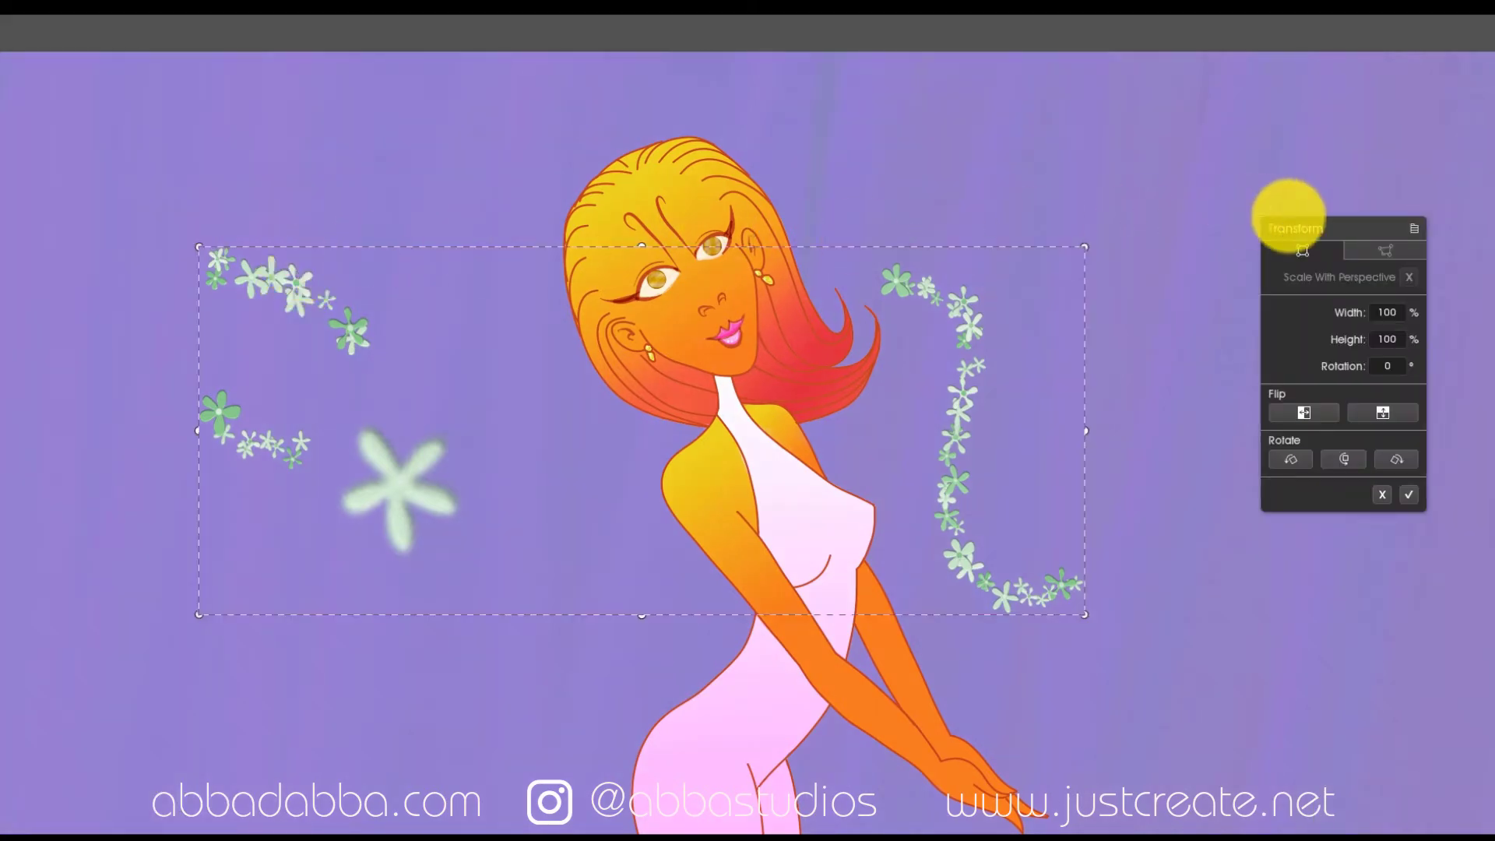
pyautogui.click(1393, 251)
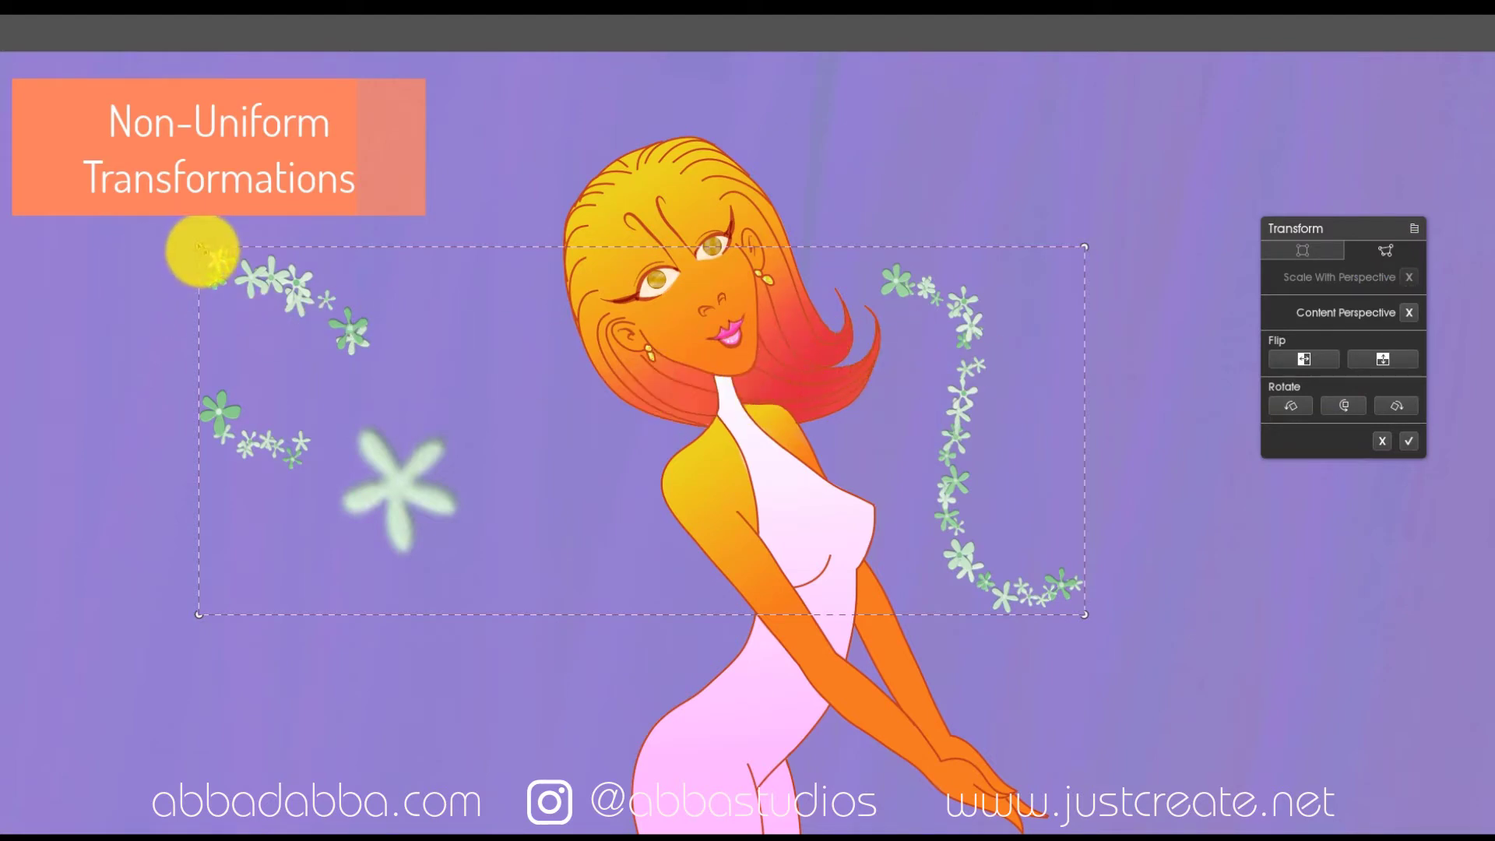
pyautogui.moveTo(199, 247); pyautogui.dragTo(457, 327)
pyautogui.moveTo(1087, 247); pyautogui.dragTo(853, 68)
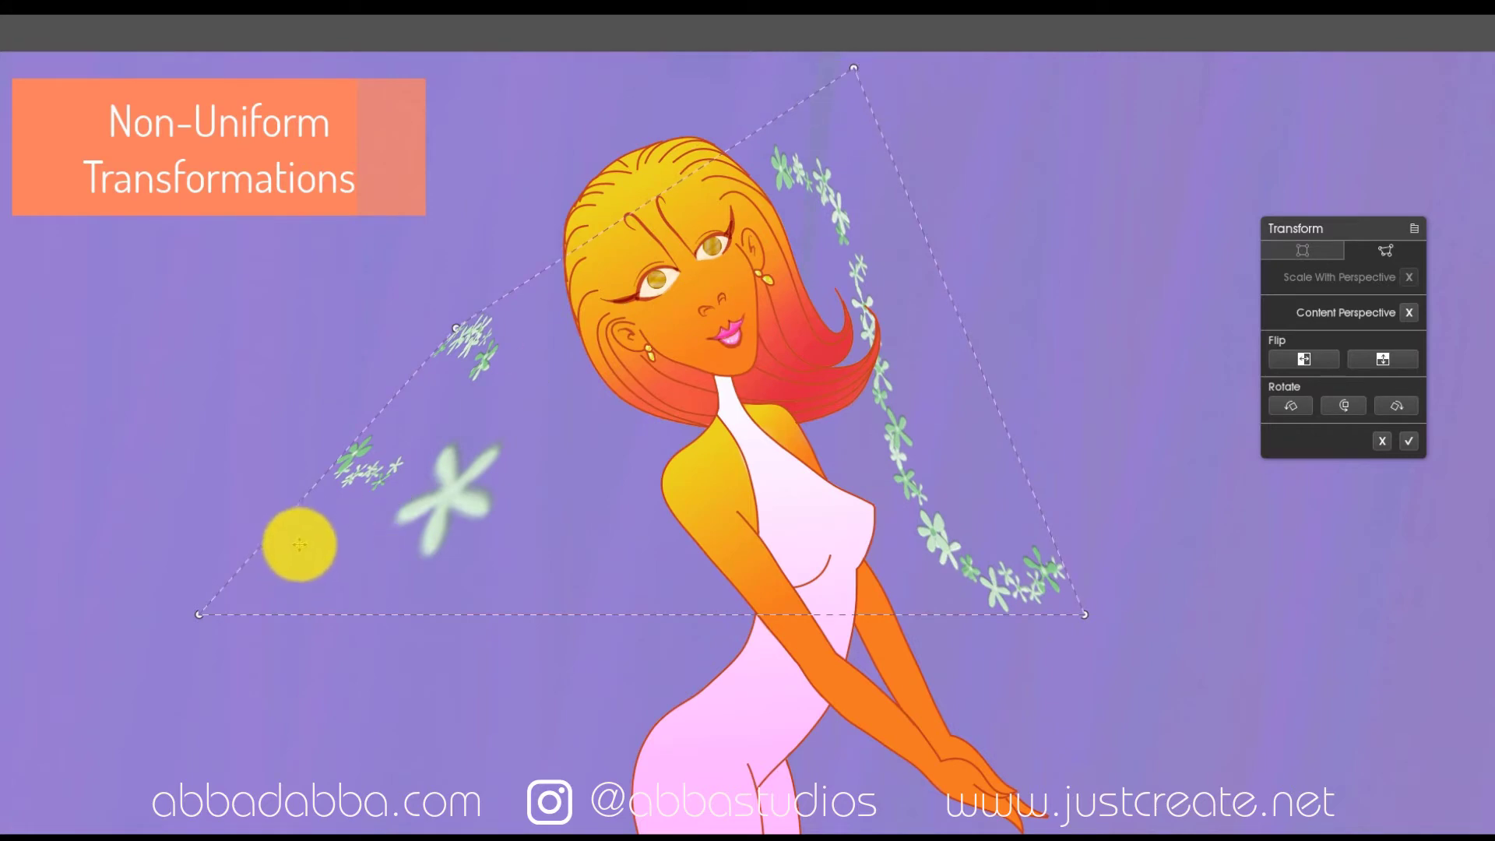
pyautogui.moveTo(199, 614); pyautogui.dragTo(490, 511)
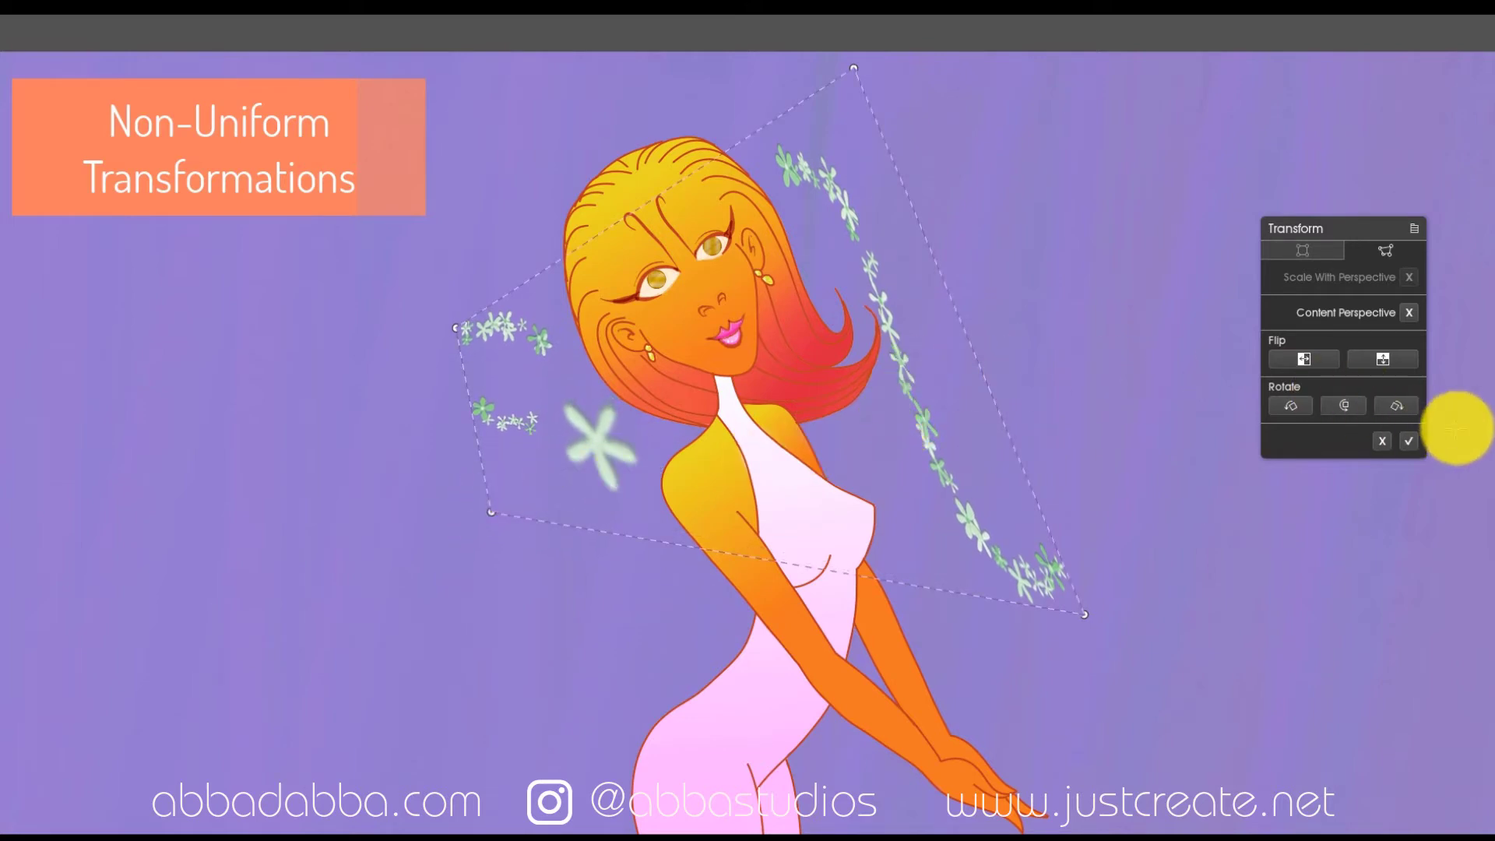
pyautogui.click(1384, 442)
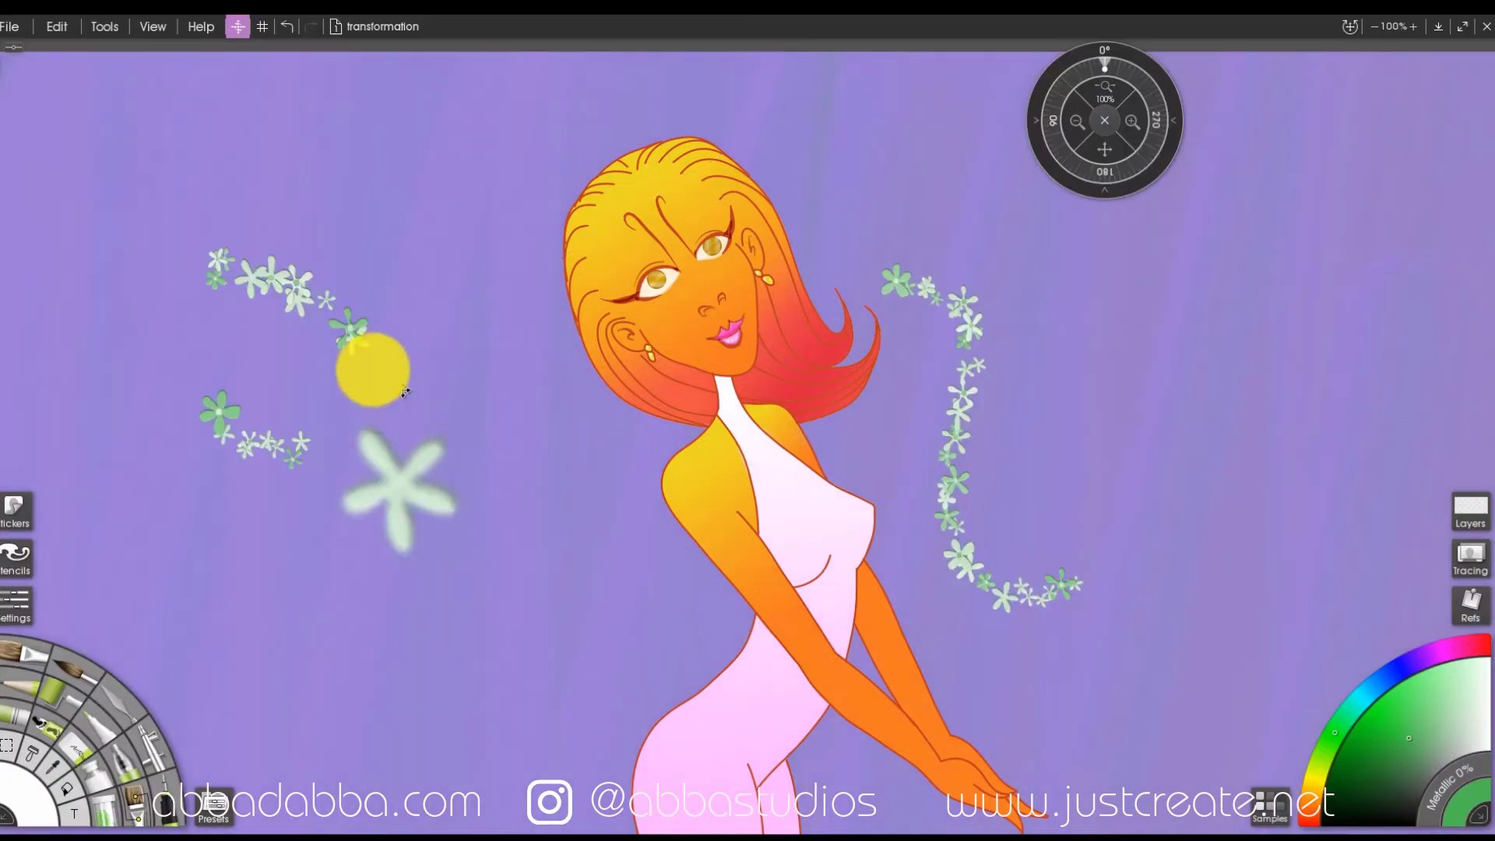
# Step: Try a mirrored corner distortion that gives the flowers' frame a wide upper edge and a narrow lower edge, and cancel it
pyautogui.click(238, 35)
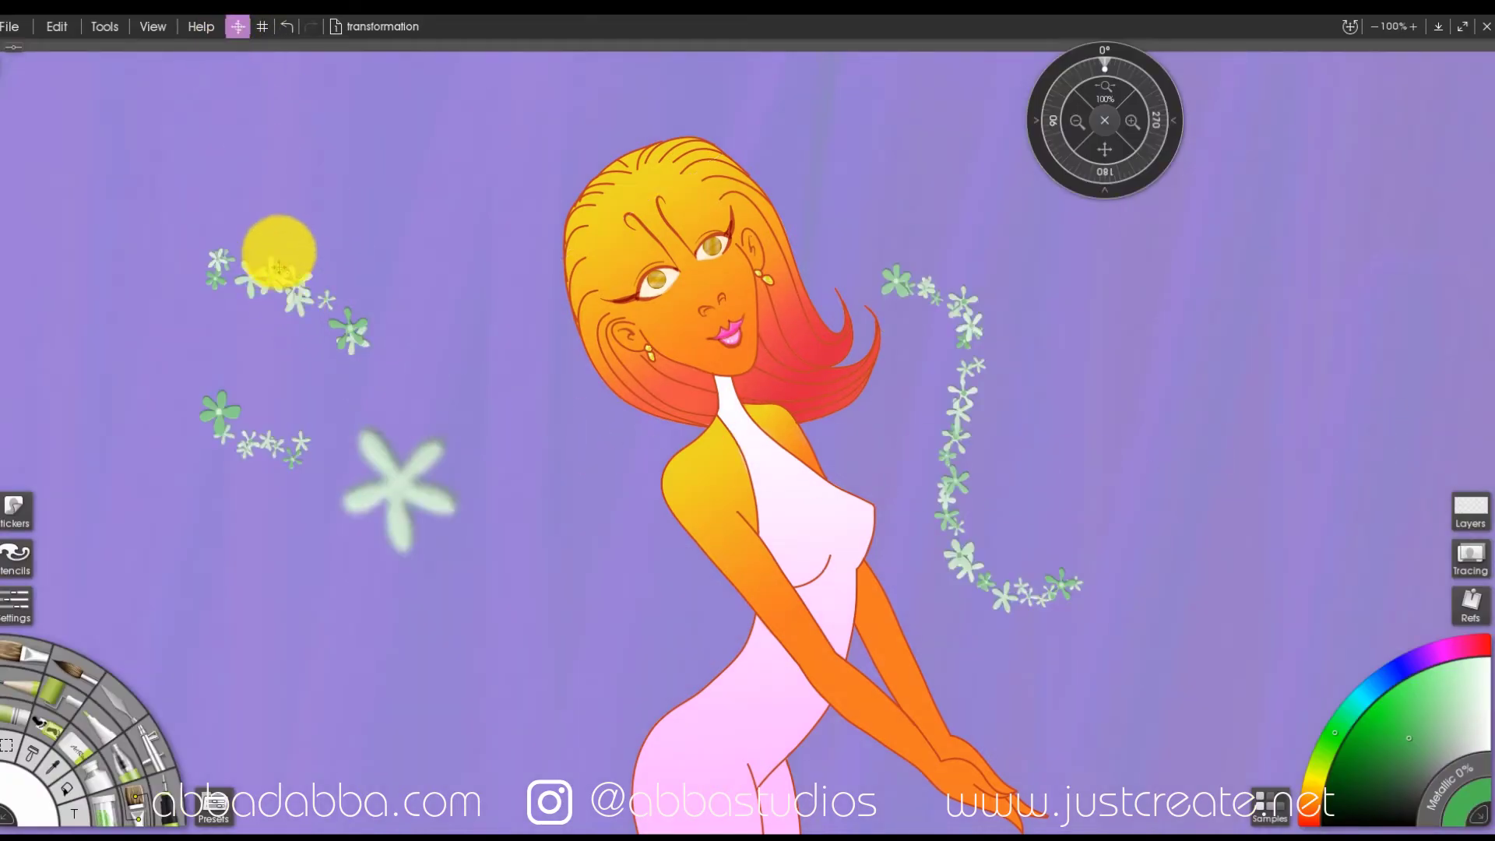
pyautogui.click(366, 300)
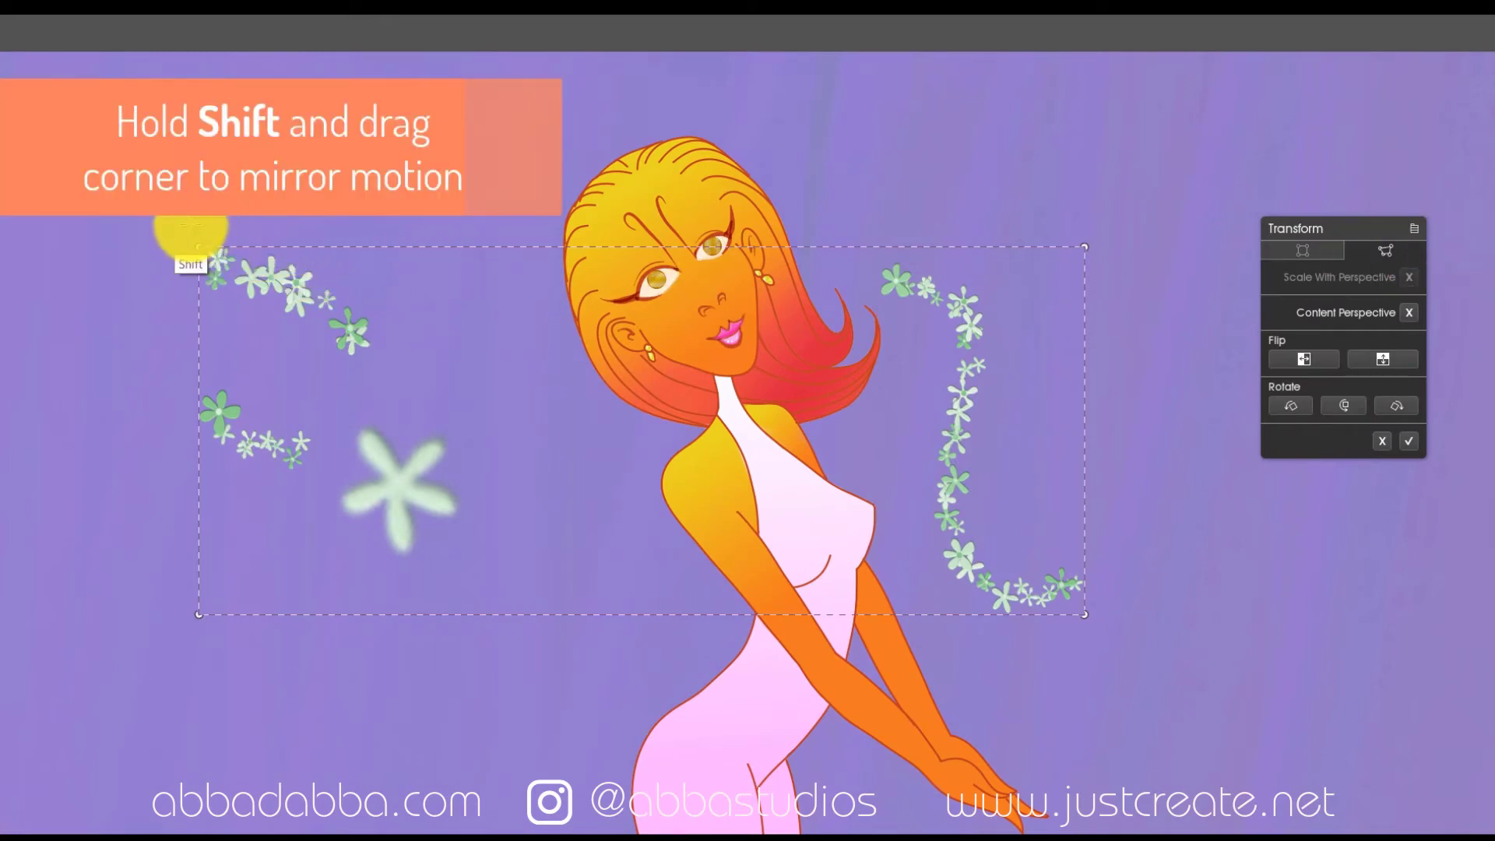
pyautogui.moveTo(199, 248)
pyautogui.mouseDown()
pyautogui.moveTo(400, 274)
pyautogui.moveTo(27, 610)
pyautogui.moveTo(343, 481)
pyautogui.mouseUp()
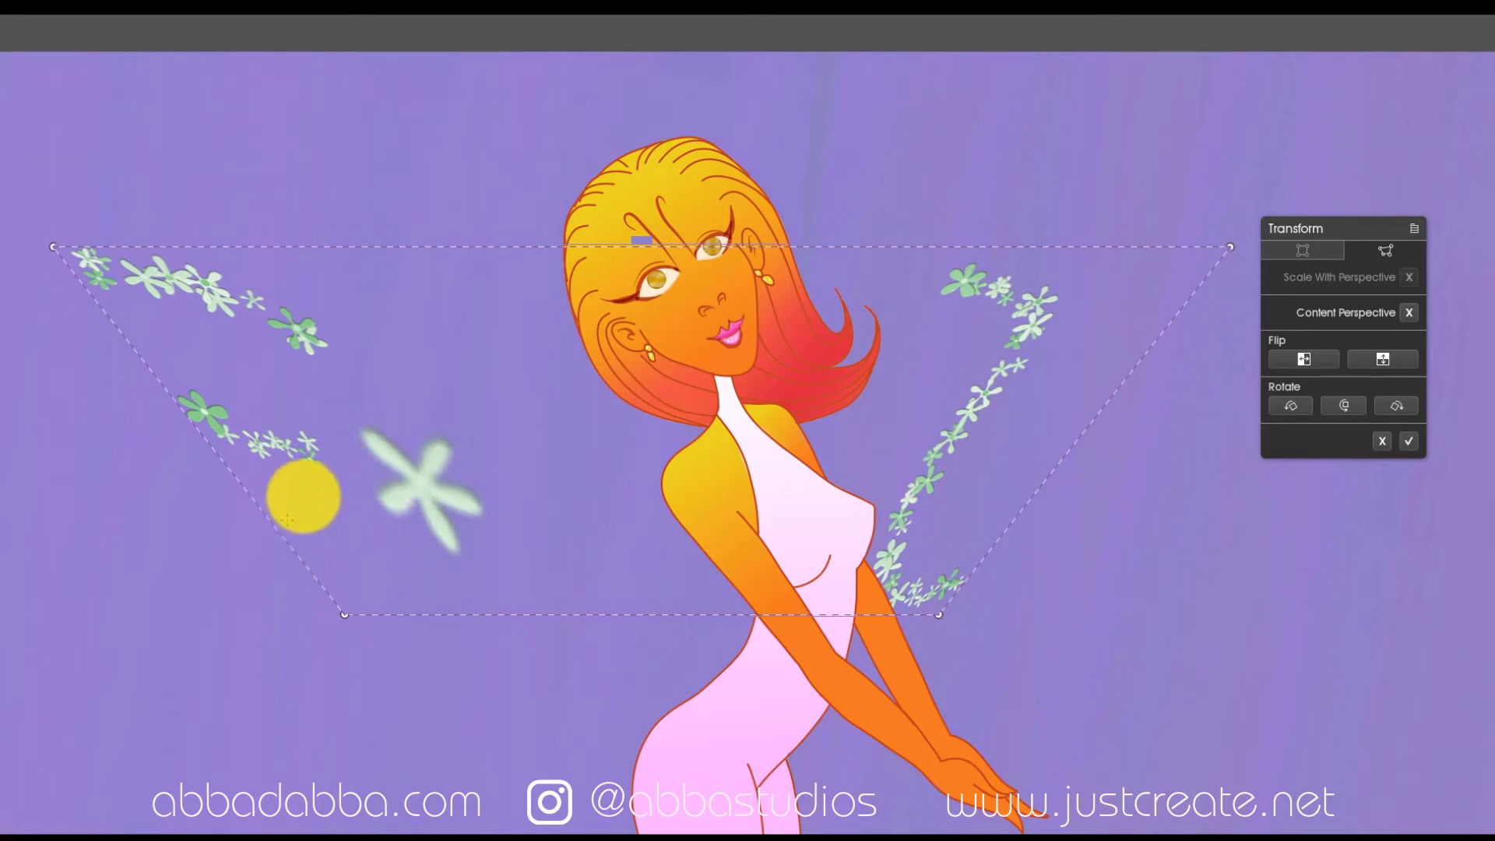
pyautogui.click(1383, 444)
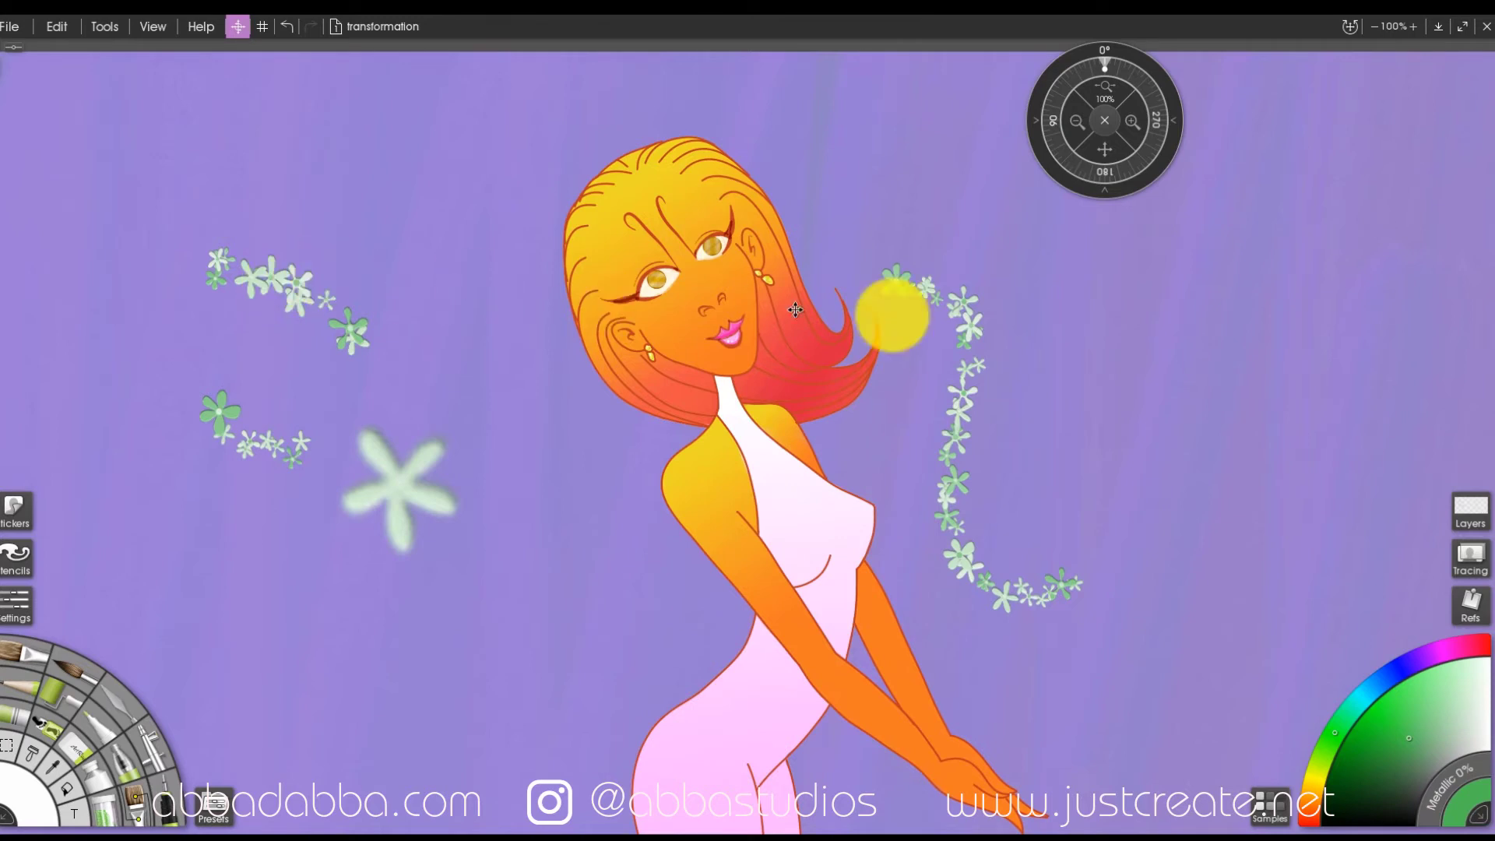
# Step: Turn on Content Perspective for the flowers' non-uniform transformation and pull both upper corners inward and down
pyautogui.hotkey('ctrl', 't')
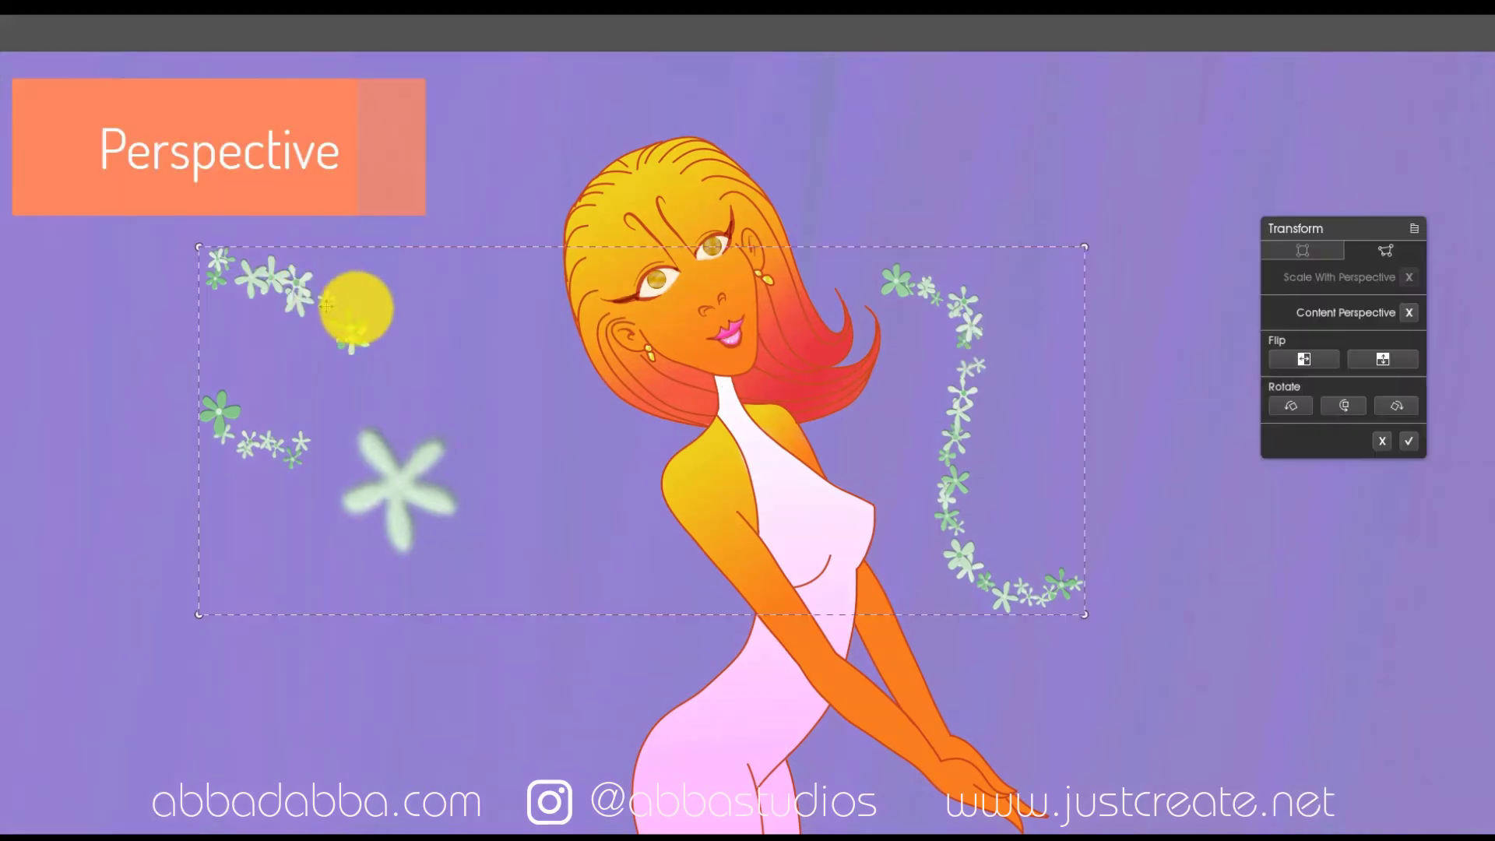
pyautogui.click(1410, 313)
pyautogui.moveTo(199, 247)
pyautogui.mouseDown()
pyautogui.moveTo(454, 240)
pyautogui.moveTo(460, 354)
pyautogui.moveTo(458, 337)
pyautogui.mouseUp()
pyautogui.moveTo(1087, 248)
pyautogui.mouseDown()
pyautogui.moveTo(894, 241)
pyautogui.moveTo(868, 273)
pyautogui.moveTo(927, 311)
pyautogui.moveTo(918, 369)
pyautogui.mouseUp()
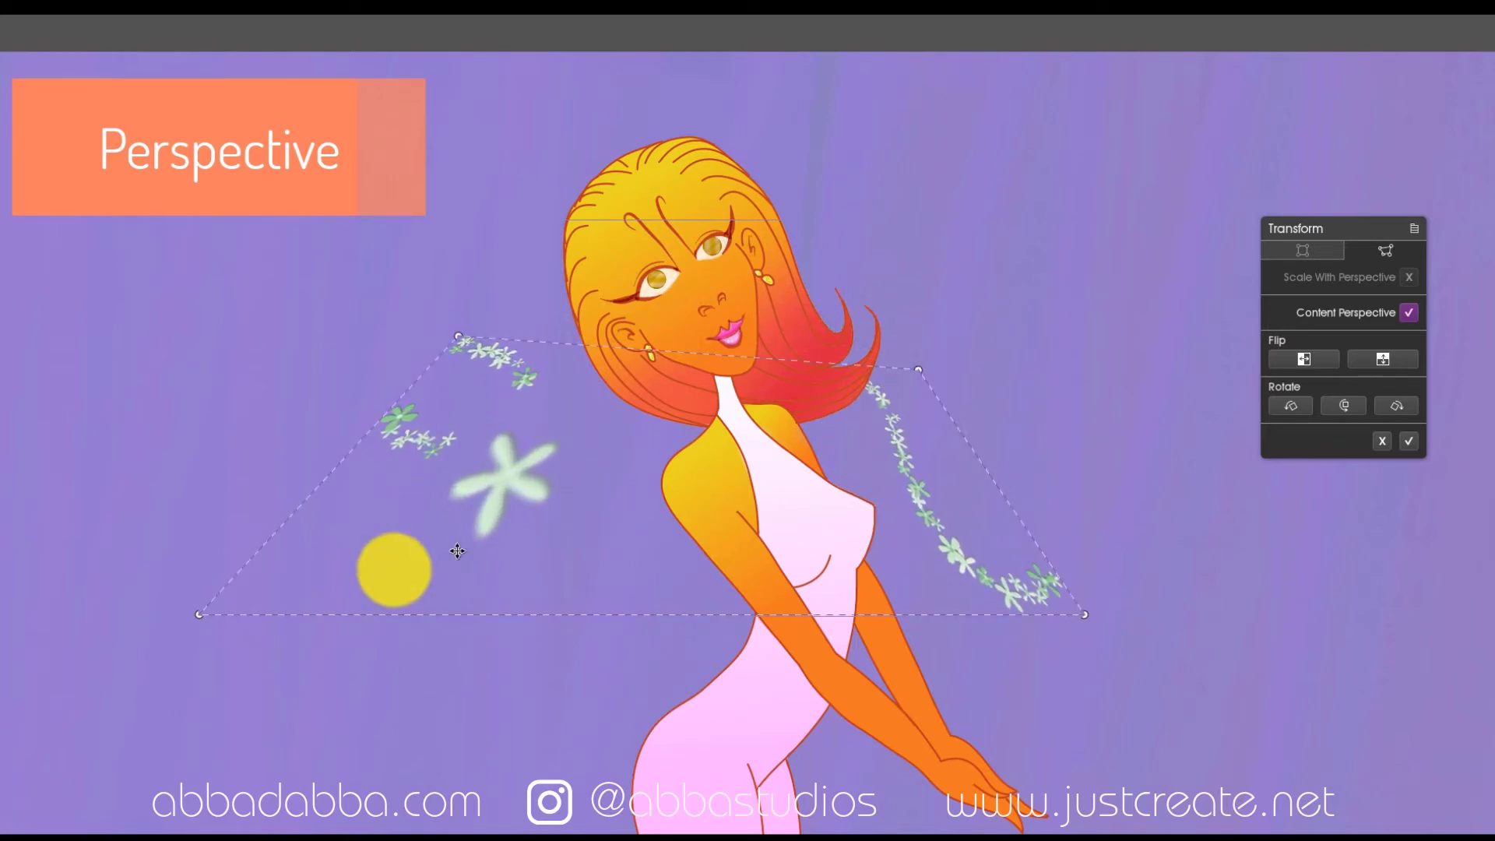
# Step: Try flattening the flowers into a receding plane by repositioning the remaining corners, and cancel the transformation
pyautogui.moveTo(198, 614); pyautogui.dragTo(179, 400)
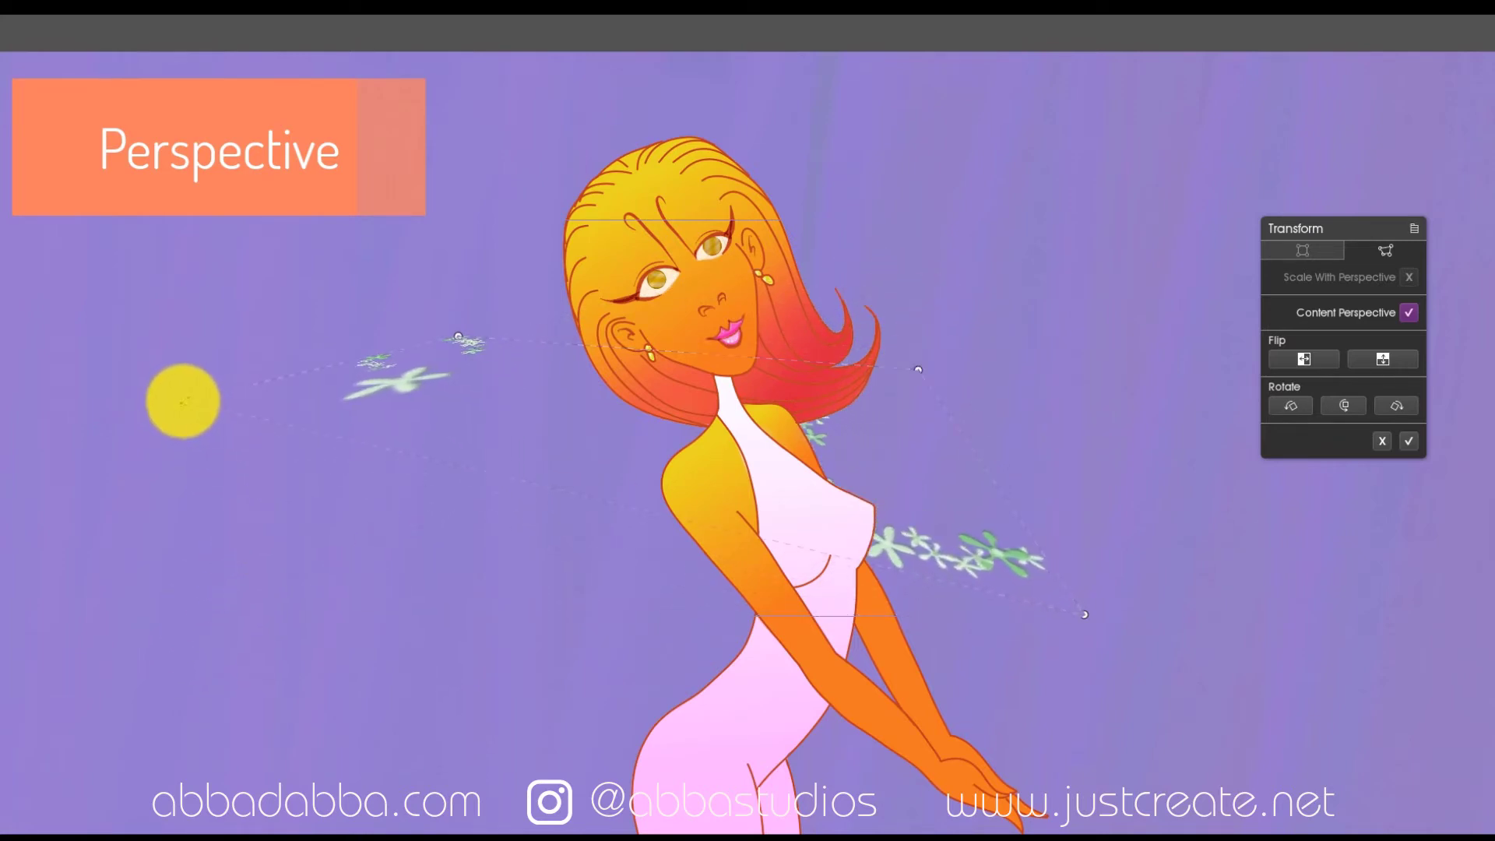
pyautogui.moveTo(925, 361); pyautogui.dragTo(1225, 426)
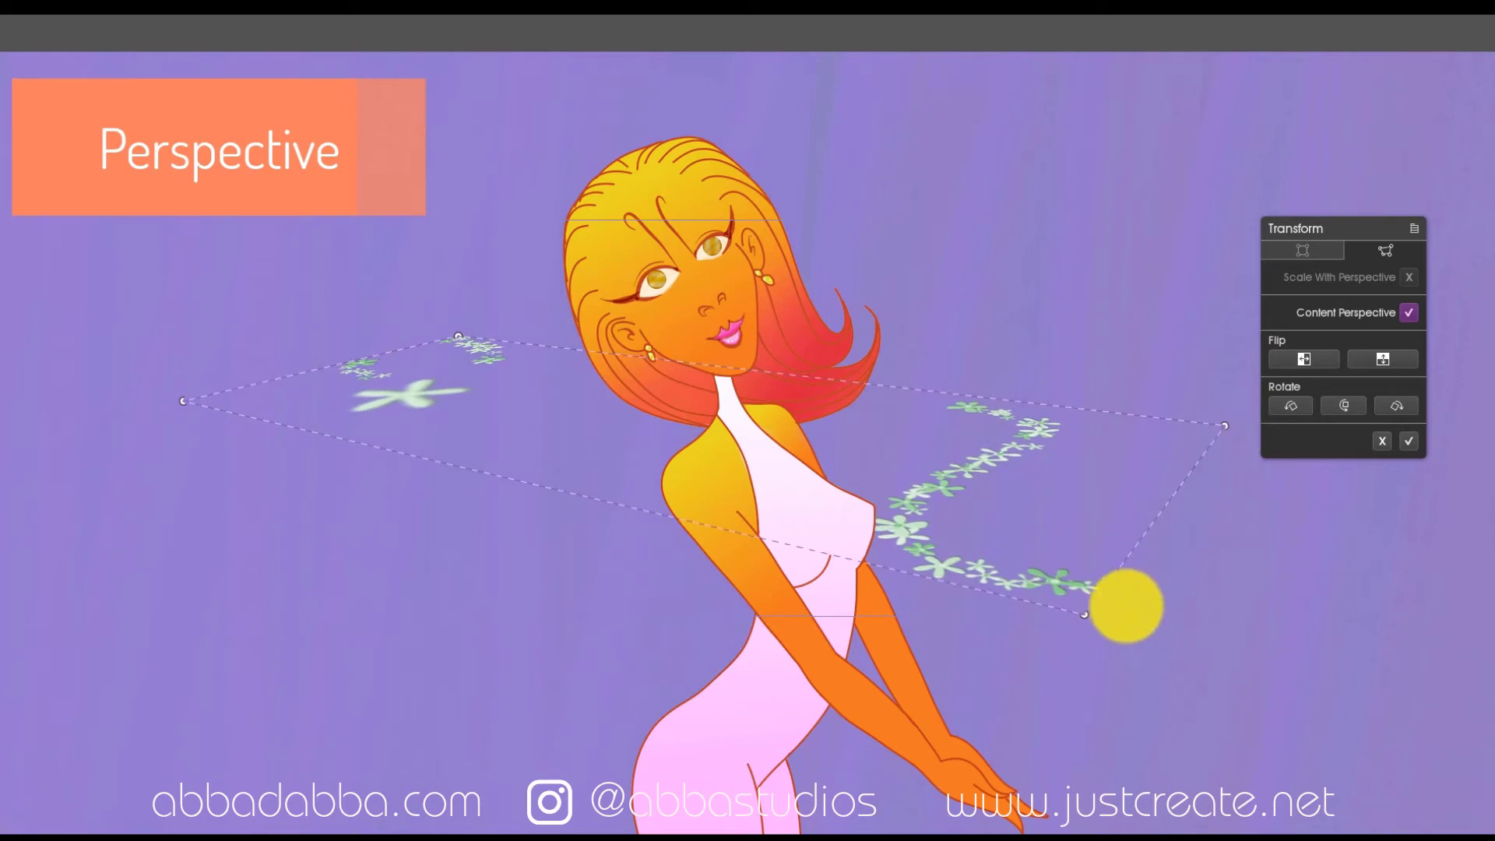
pyautogui.moveTo(1084, 614); pyautogui.dragTo(940, 508)
pyautogui.moveTo(183, 401); pyautogui.dragTo(311, 383)
pyautogui.moveTo(941, 508); pyautogui.dragTo(873, 568)
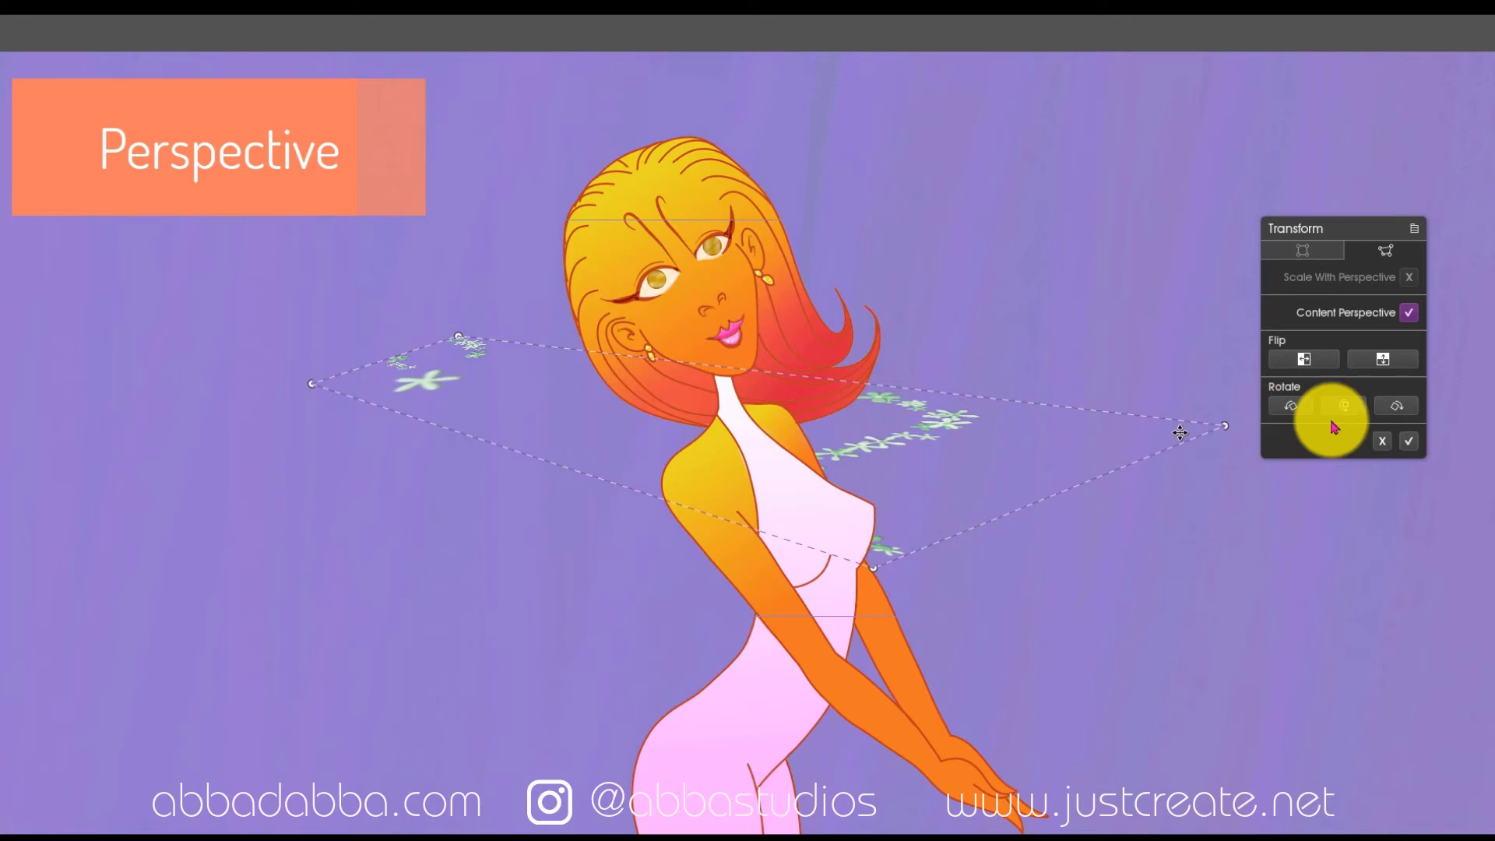
pyautogui.click(1382, 443)
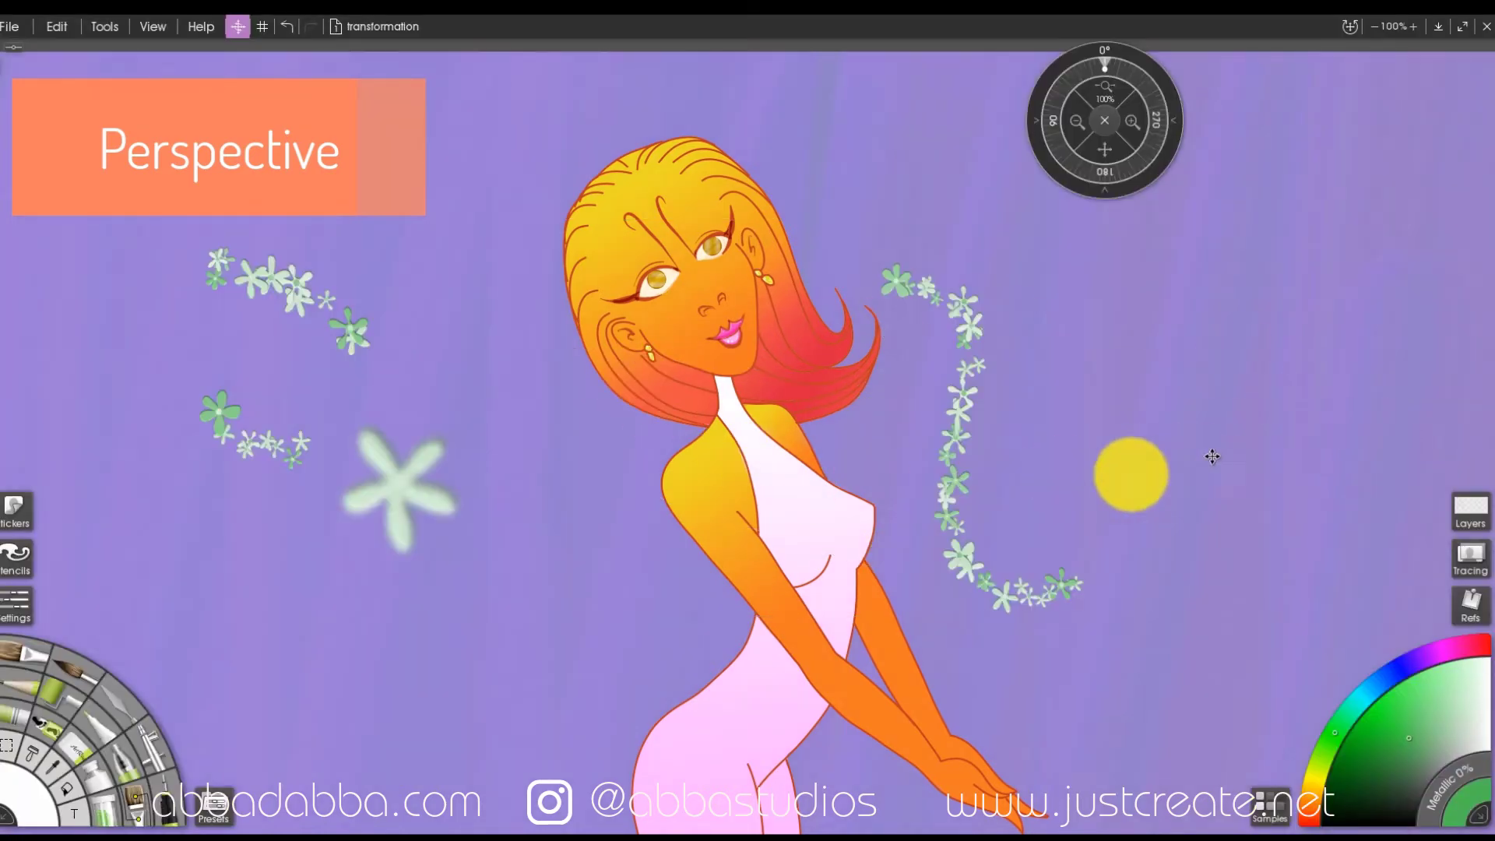
# Step: Select a thin horizontal rectangle in the empty area beside the flowers and fill it with the white-to-pink linear gradient
pyautogui.click(7, 754)
pyautogui.moveTo(1056, 287); pyautogui.dragTo(1368, 311)
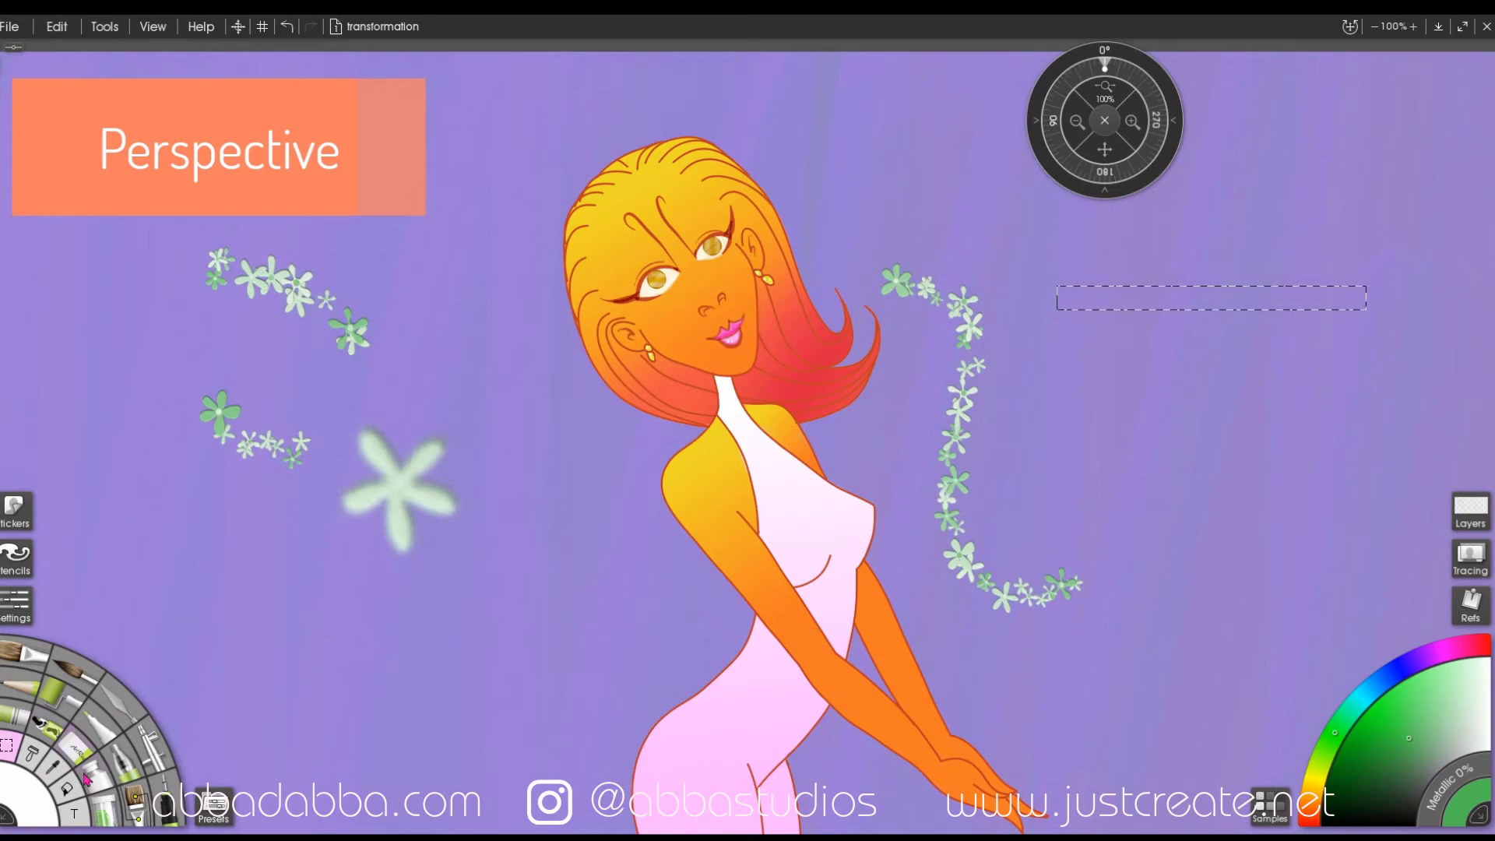
pyautogui.click(67, 793)
pyautogui.click(250, 707)
pyautogui.click(16, 607)
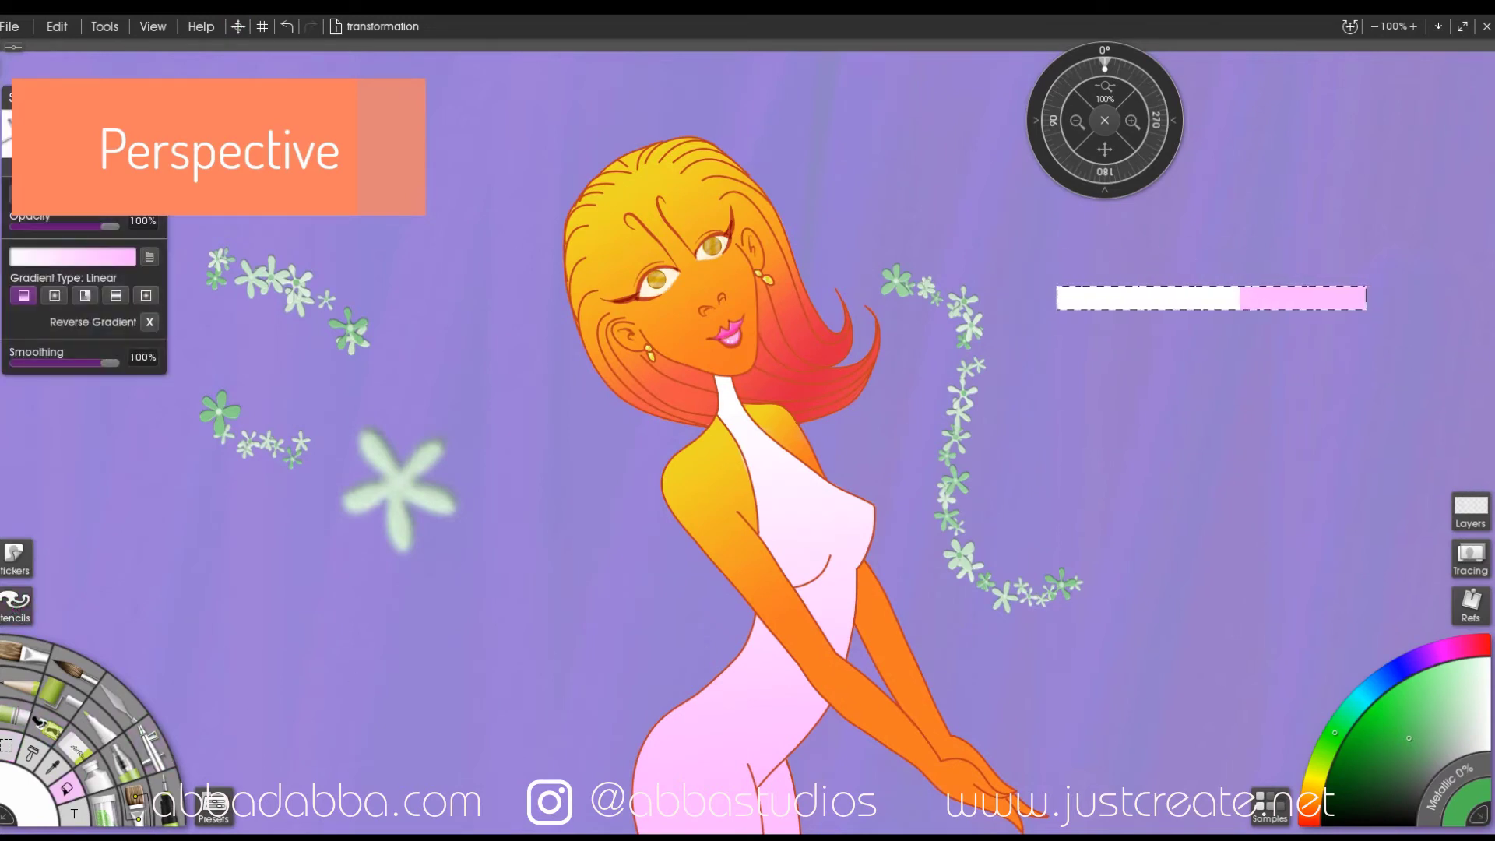
# Step: Add two solid green bars of the same length beneath the gradient bar using rectangular selections and fills
pyautogui.click(6, 746)
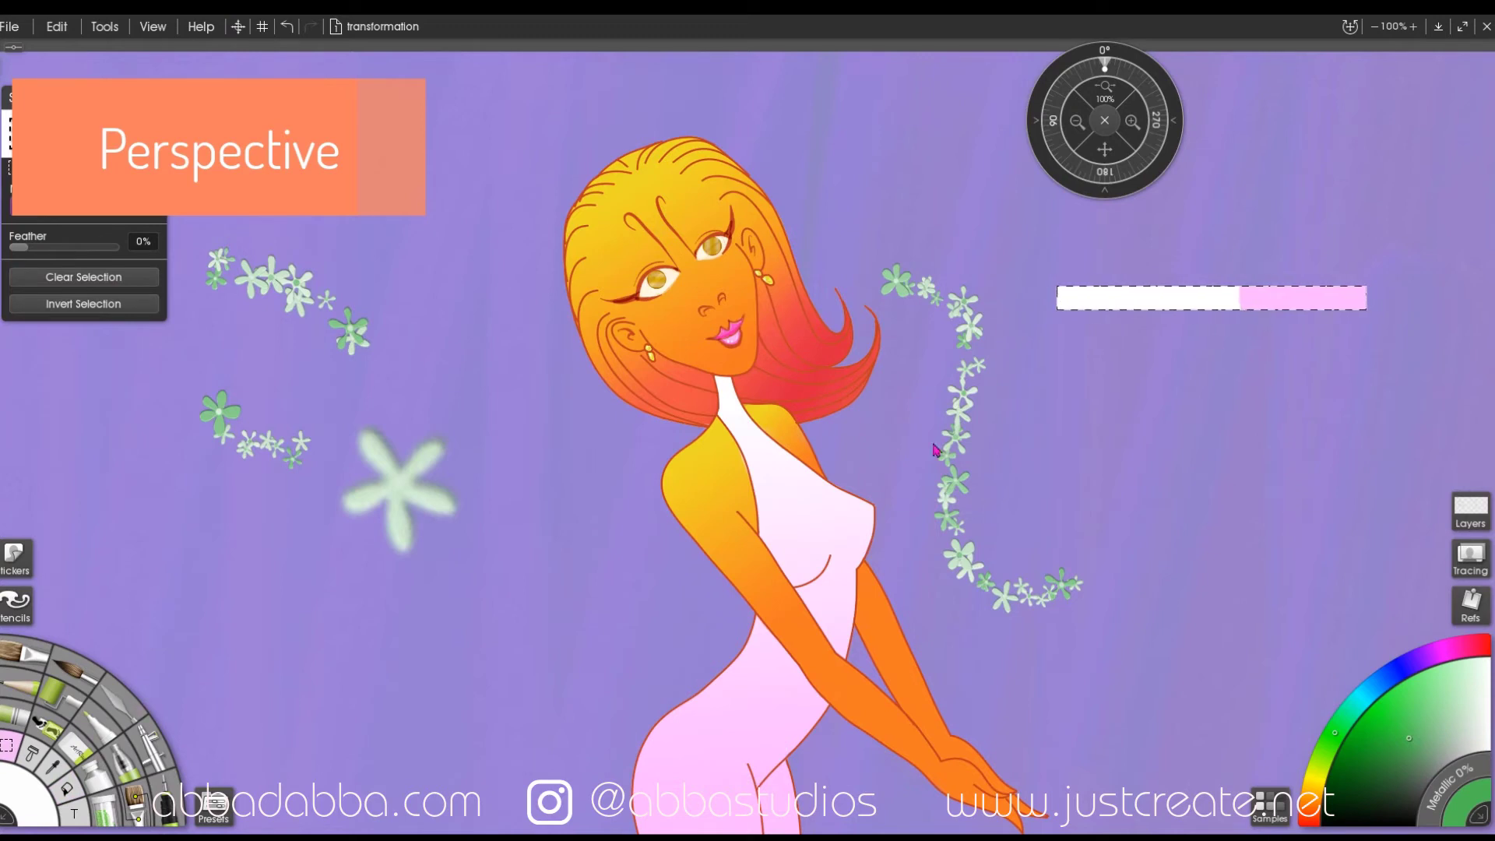
pyautogui.moveTo(1368, 358); pyautogui.dragTo(1365, 353)
pyautogui.click(1074, 342)
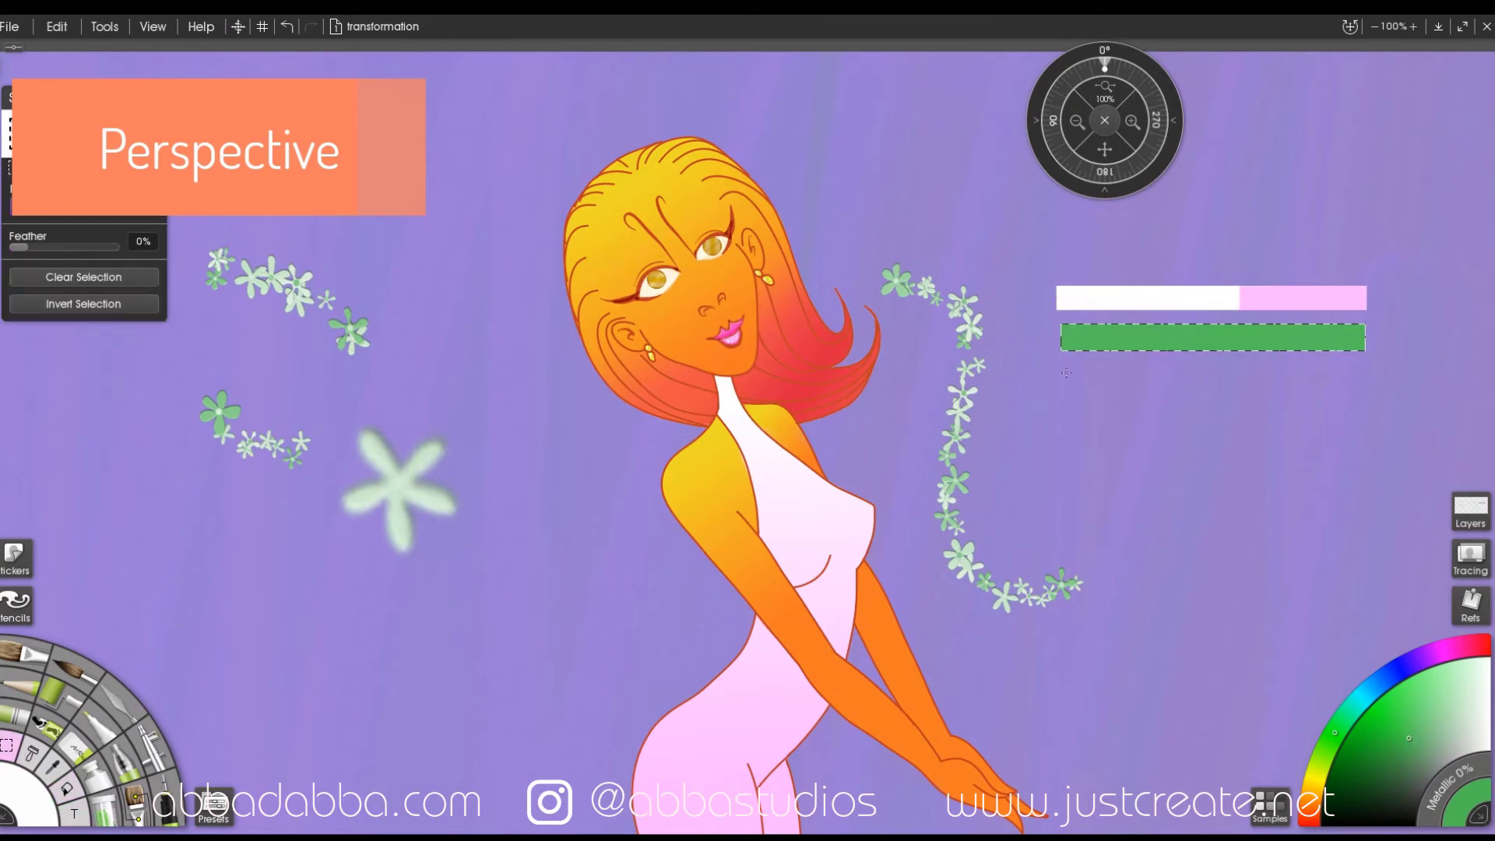
pyautogui.click(67, 791)
pyautogui.click(1090, 381)
# Step: Add two more, slightly taller green bars beneath the existing ones using rectangular selections and fills
pyautogui.rightClick(948, 486)
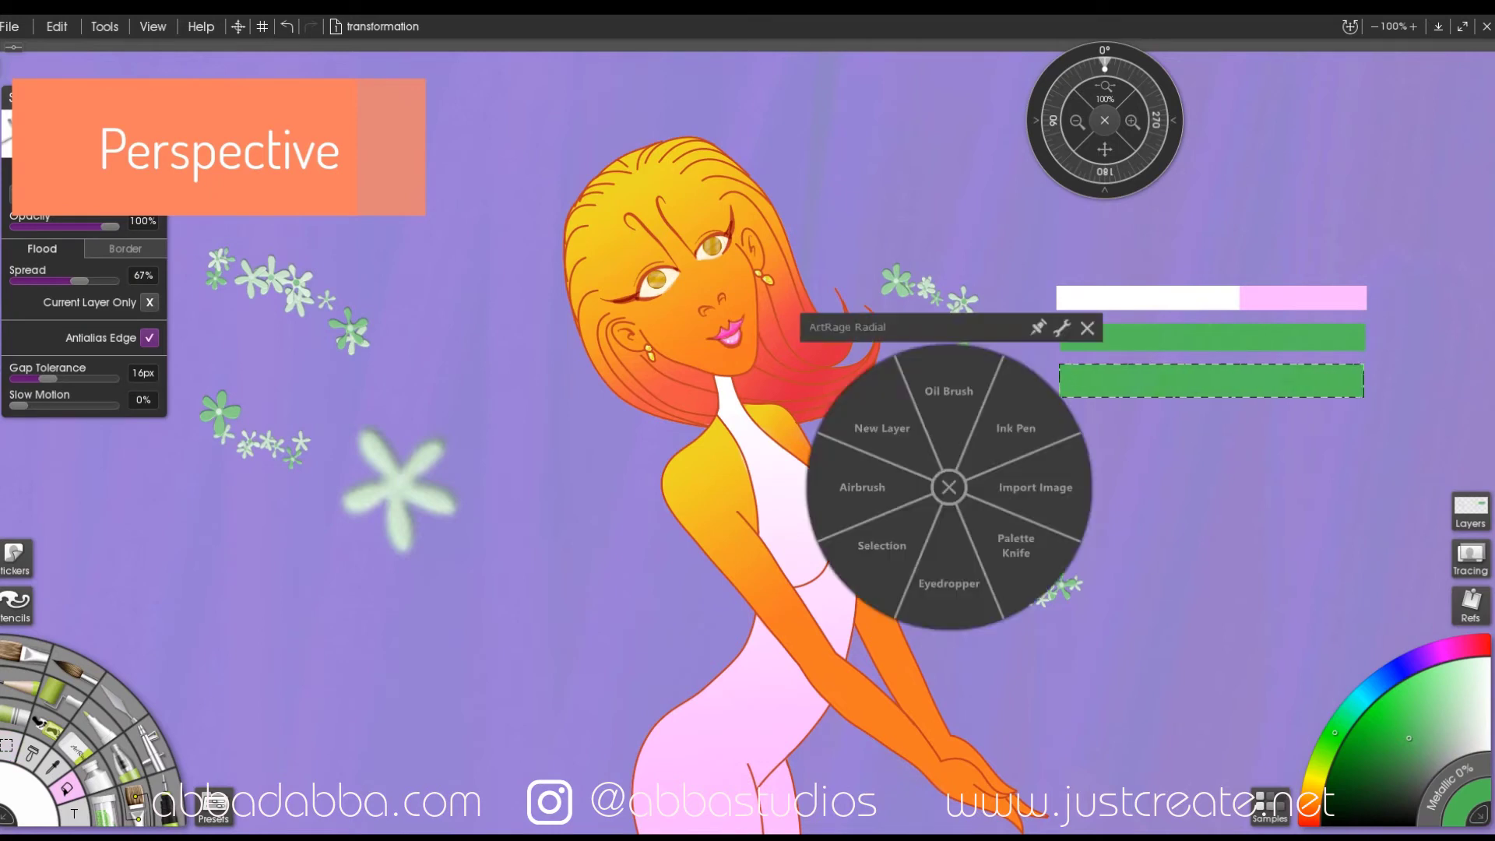
pyautogui.click(881, 545)
pyautogui.click(82, 793)
pyautogui.click(1090, 436)
pyautogui.rightClick(1108, 468)
pyautogui.click(1073, 479)
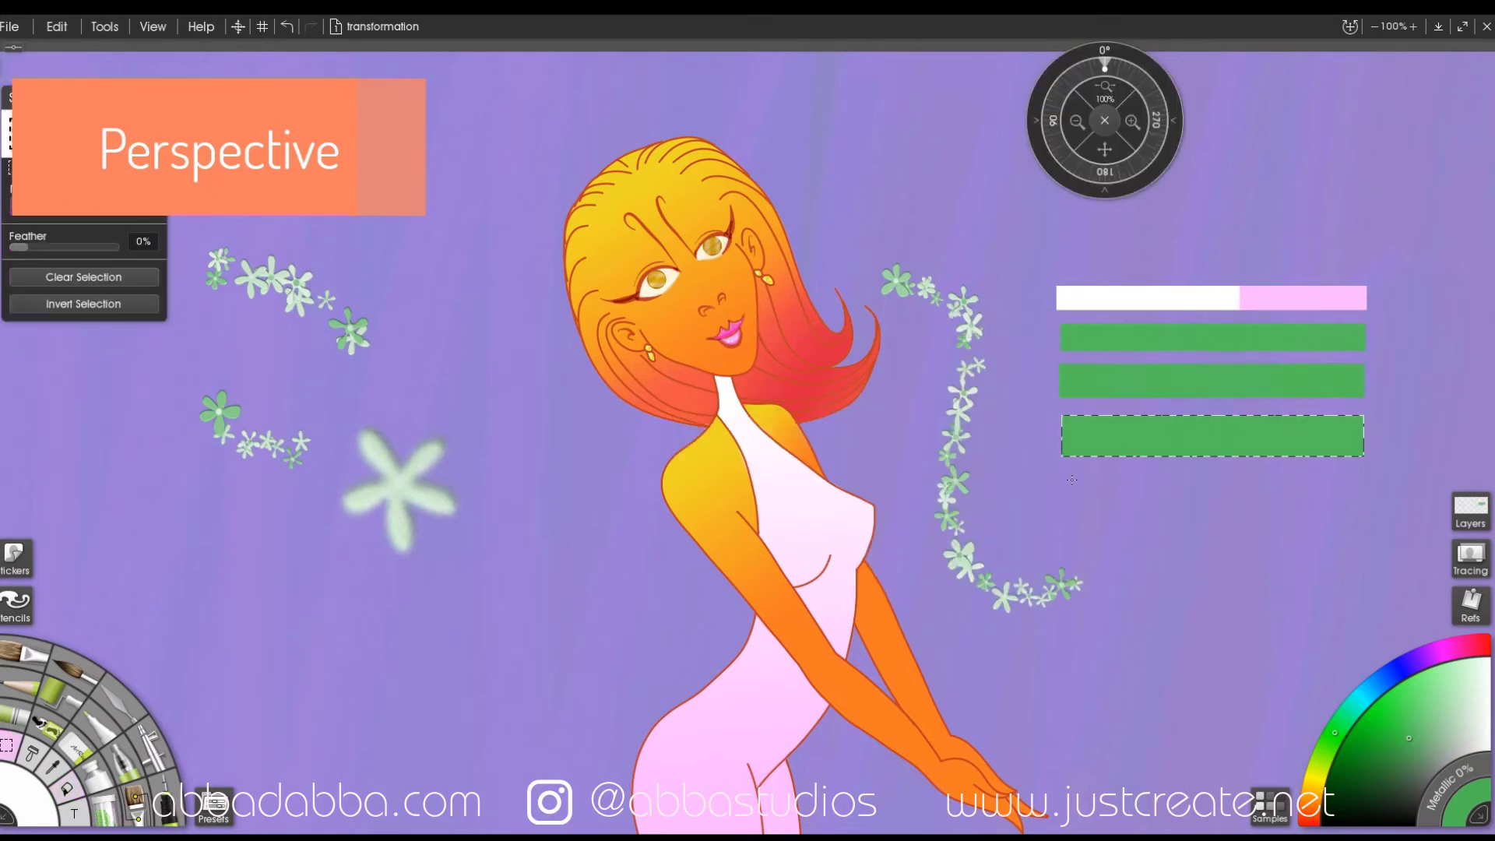
pyautogui.click(63, 794)
pyautogui.click(1185, 498)
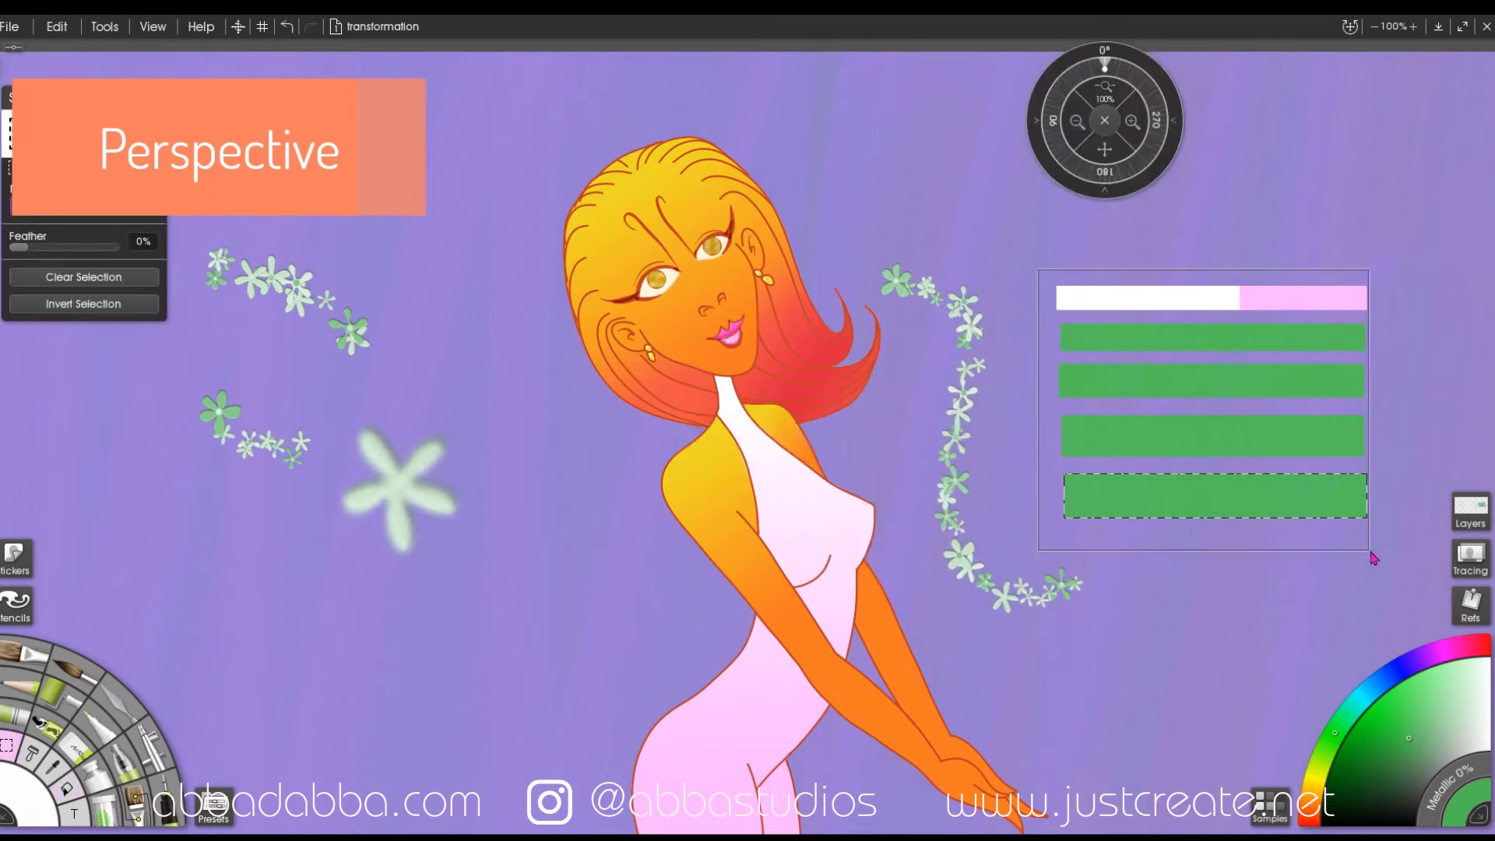
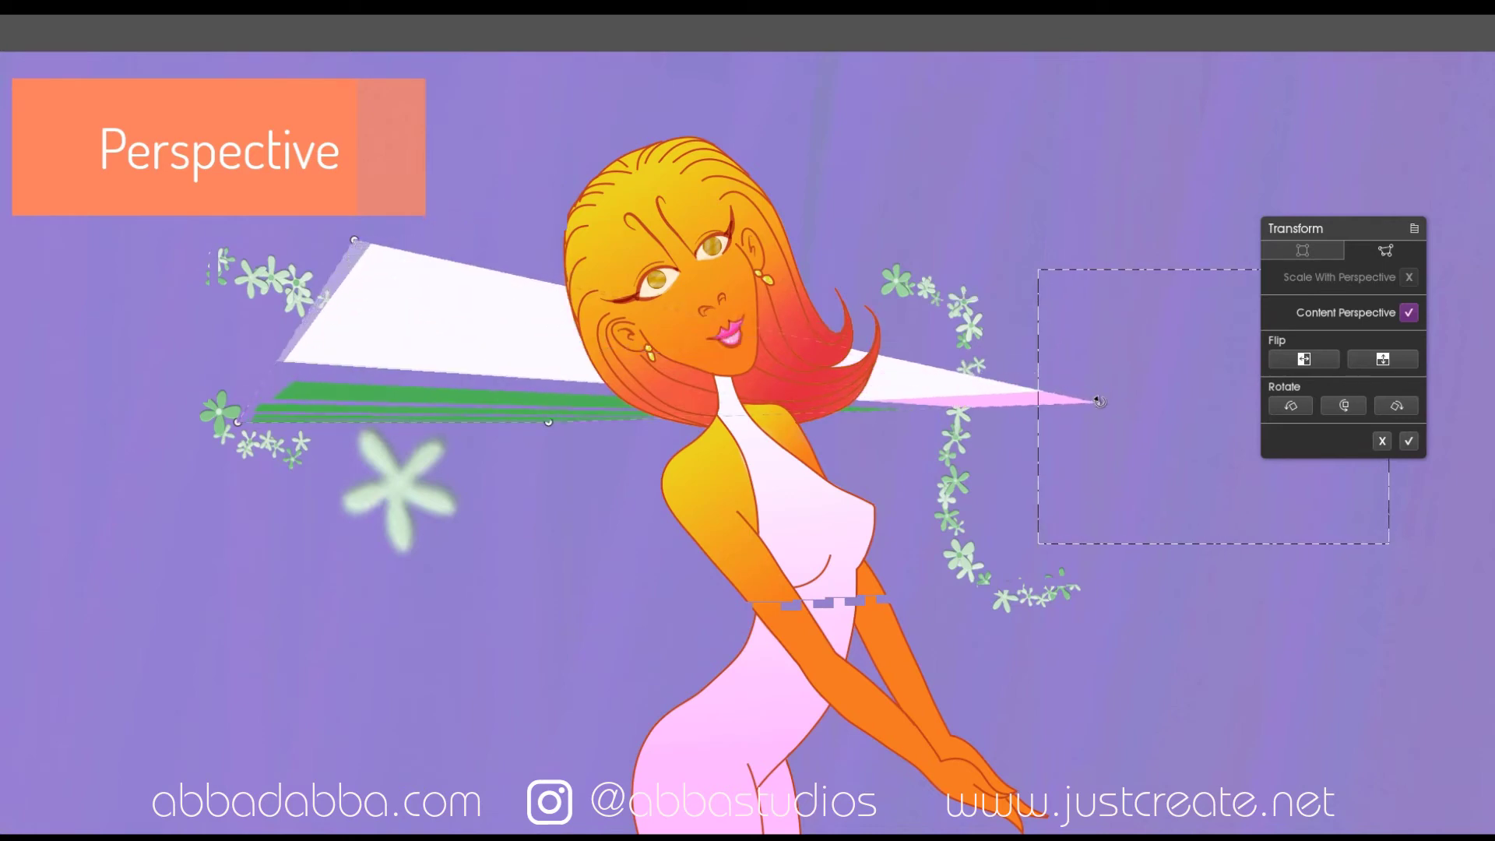
# Step: Distort the selected bars with Content Perspective into a plane crossing the figure, narrow on the left and widening to the right
pyautogui.moveTo(545, 421); pyautogui.dragTo(1120, 624)
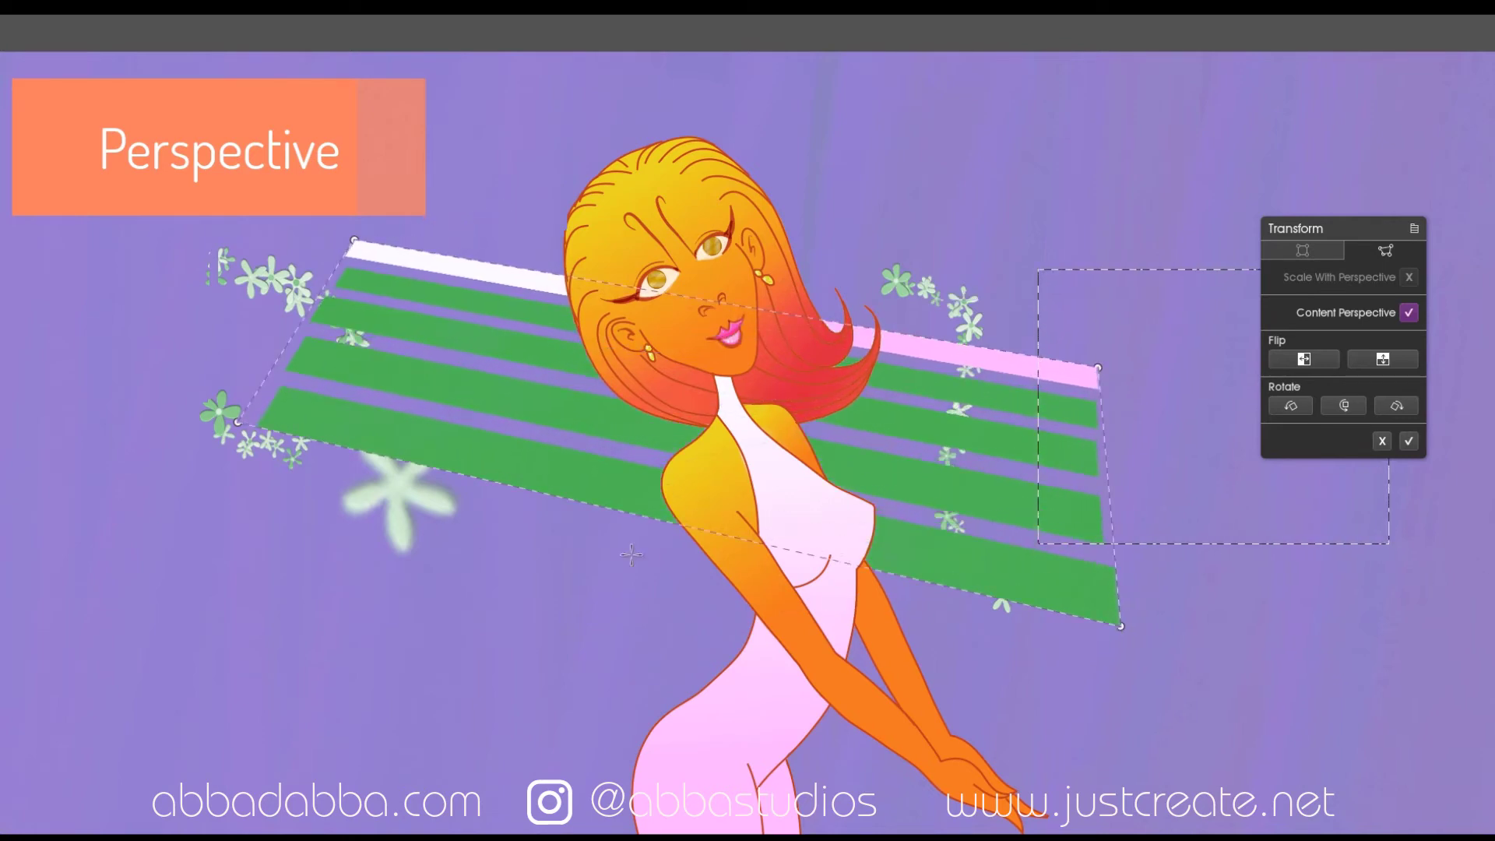
pyautogui.moveTo(231, 421); pyautogui.dragTo(292, 322)
pyautogui.moveTo(354, 239); pyautogui.dragTo(500, 286)
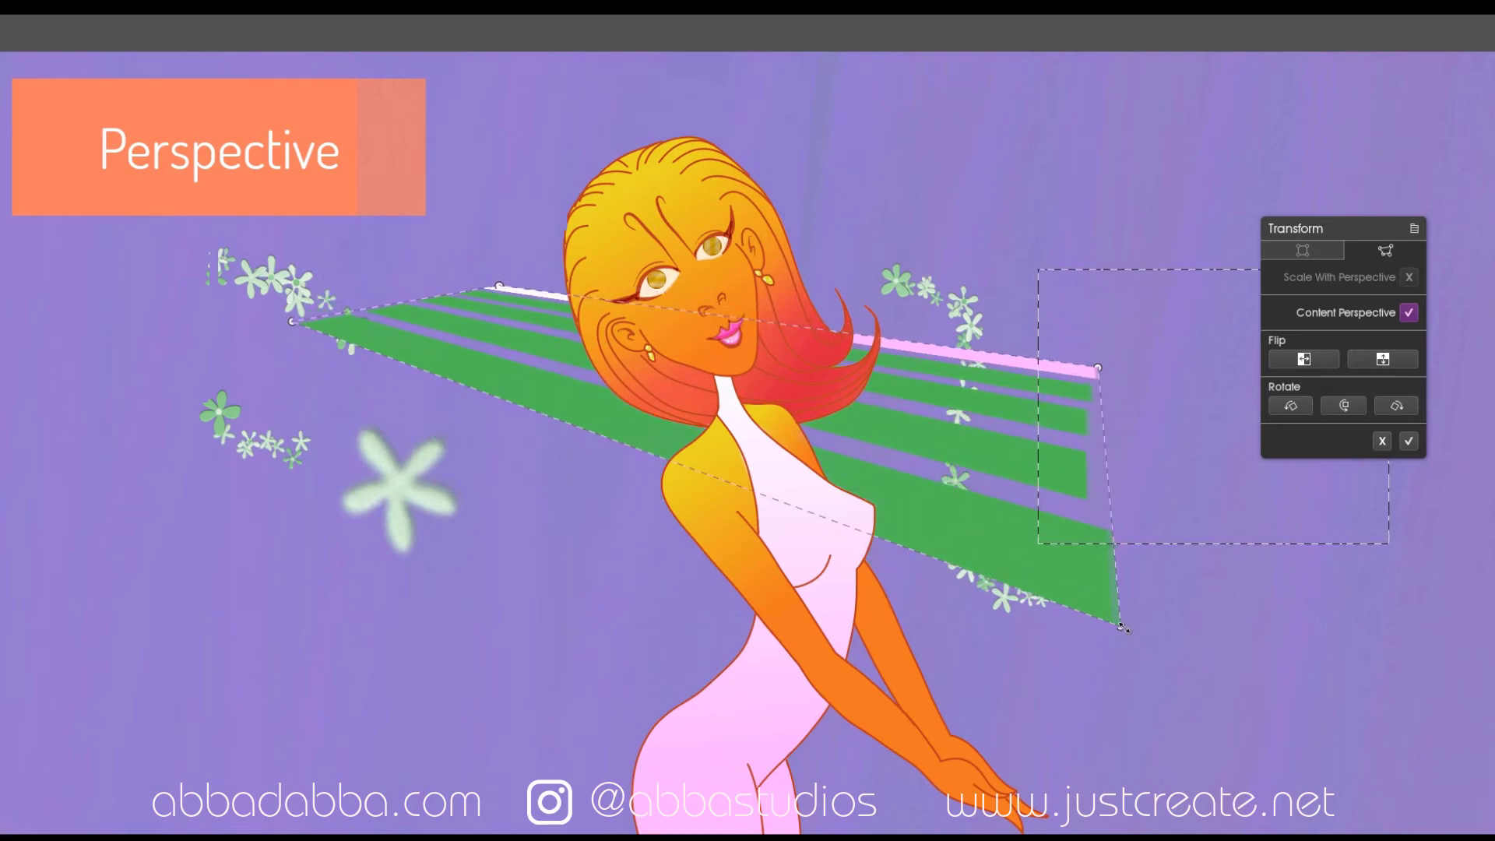
pyautogui.moveTo(1122, 625); pyautogui.dragTo(1022, 620)
pyautogui.moveTo(1098, 368)
pyautogui.mouseDown()
pyautogui.moveTo(1181, 392)
pyautogui.moveTo(1118, 386)
pyautogui.mouseUp()
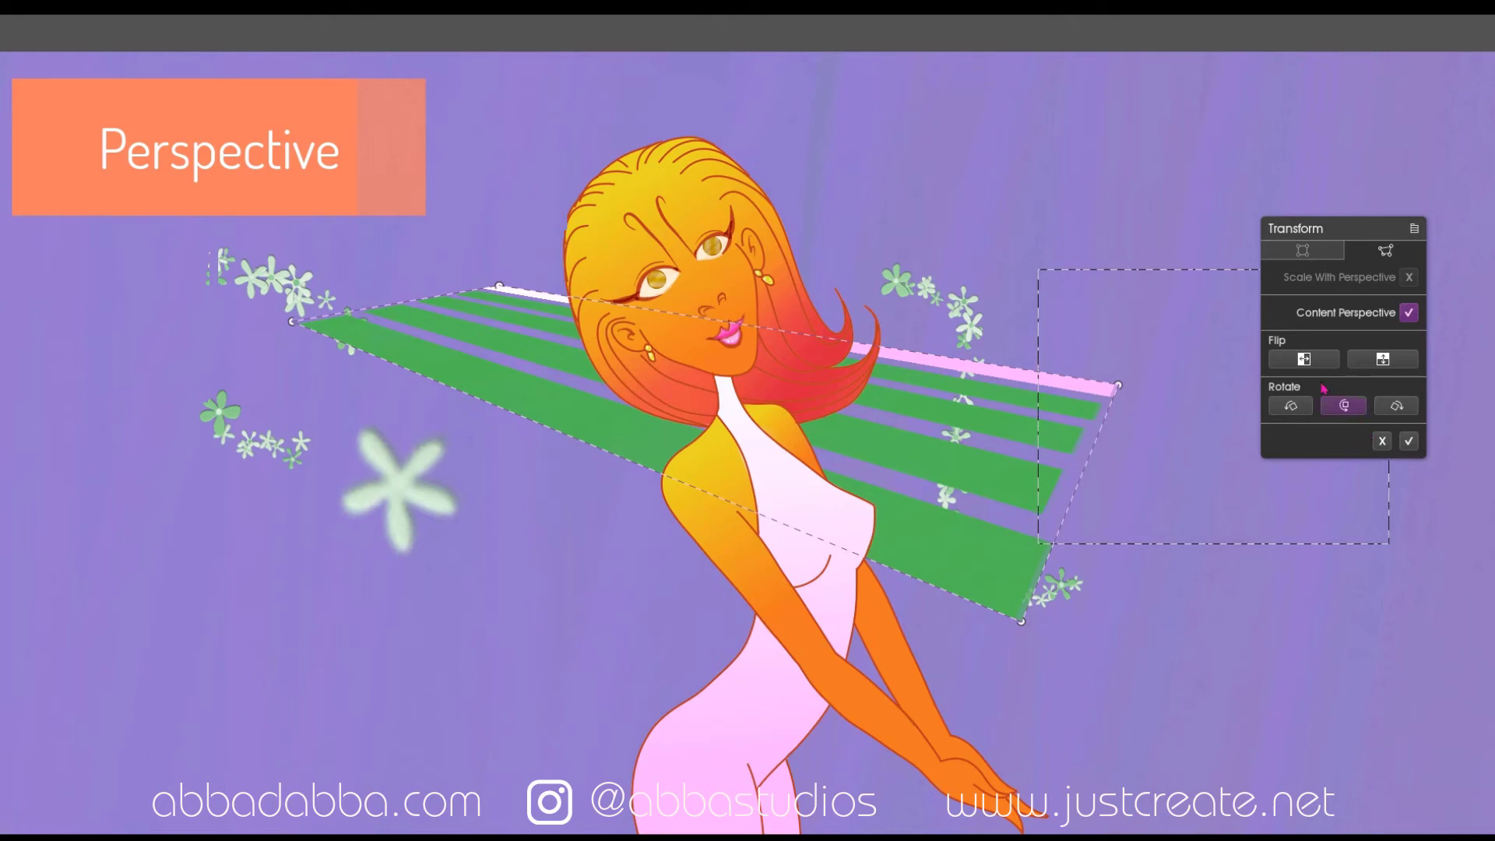
# Step: Flip the bars horizontally, vertically and horizontally again, and rotate them counterclockwise by 90 degrees and by 180 degrees
pyautogui.click(1306, 359)
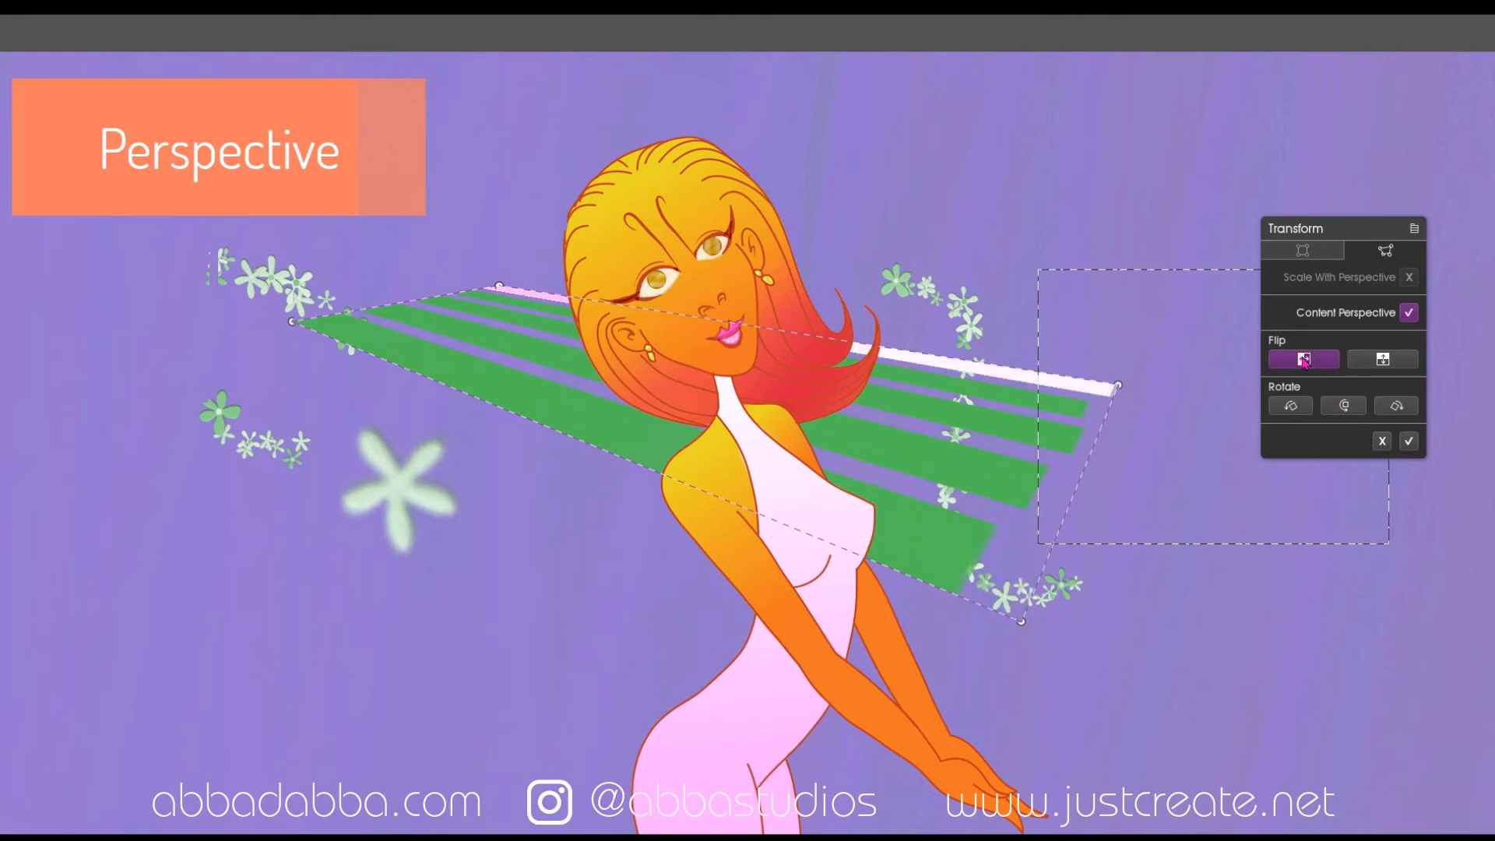
pyautogui.click(1382, 362)
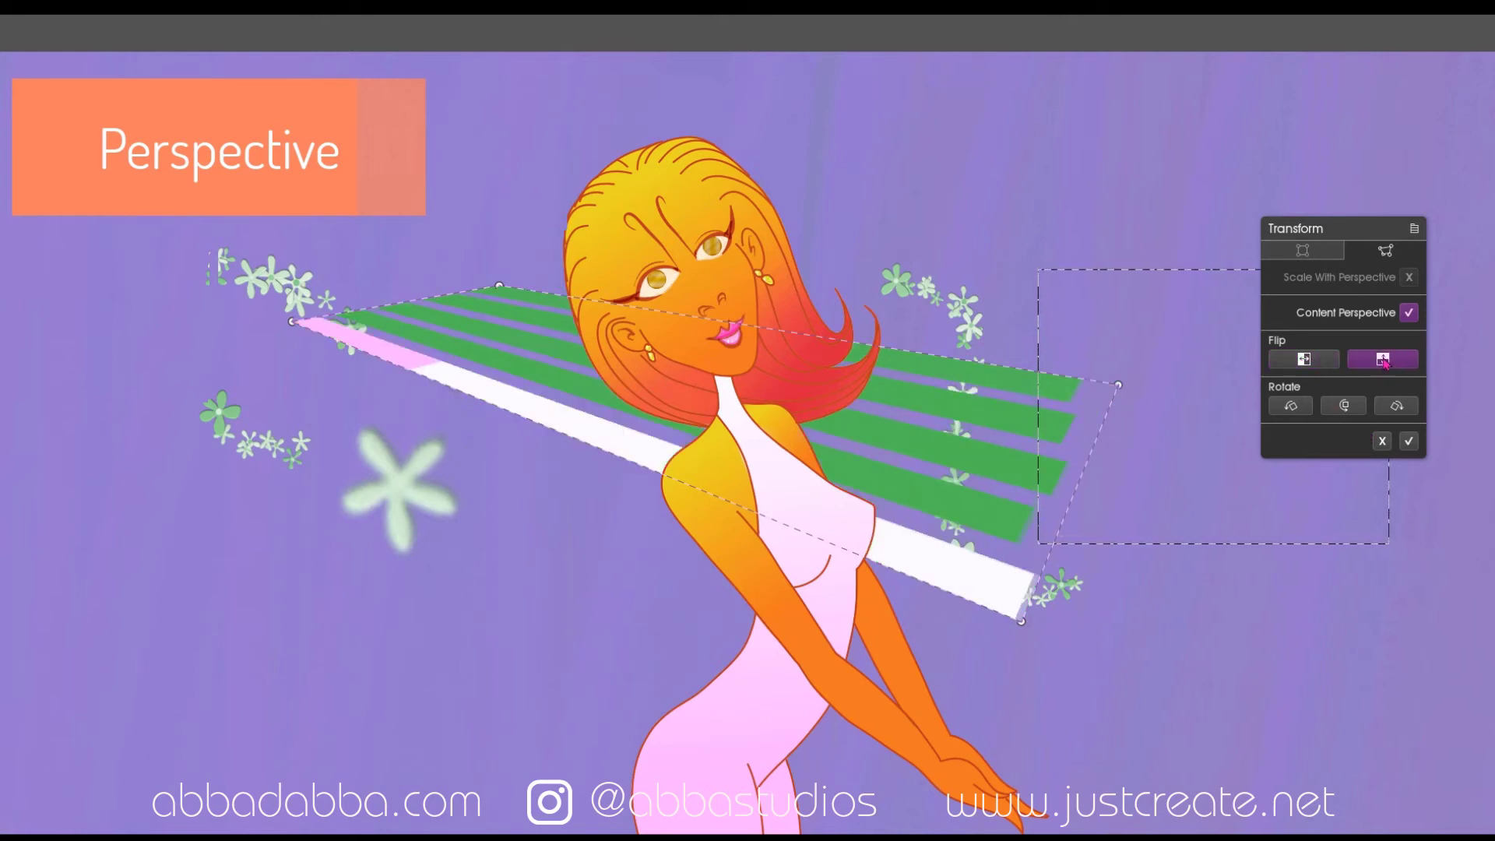
pyautogui.click(1321, 363)
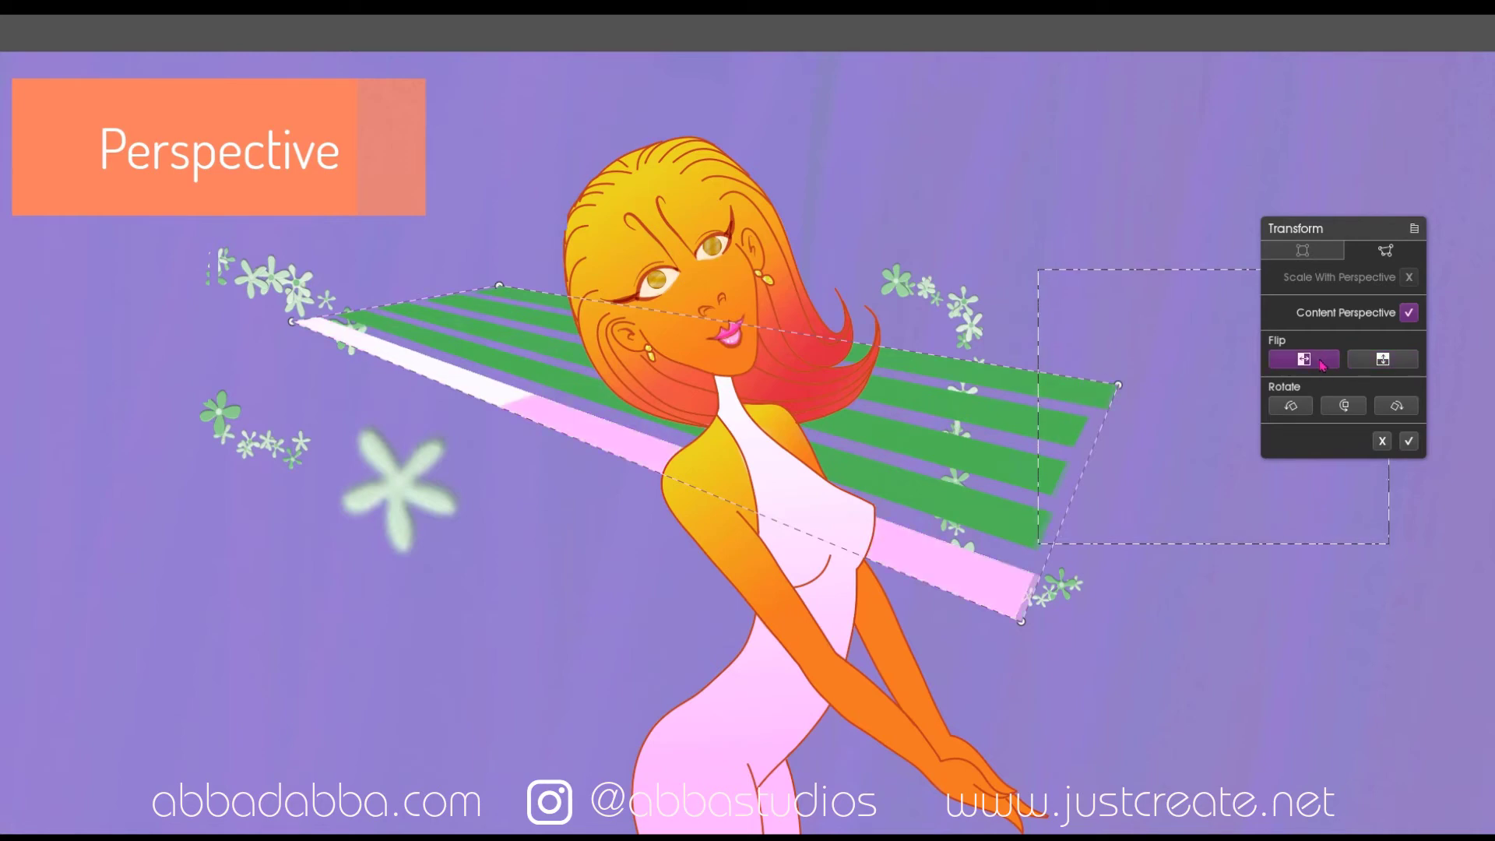
pyautogui.click(1298, 406)
pyautogui.click(1344, 406)
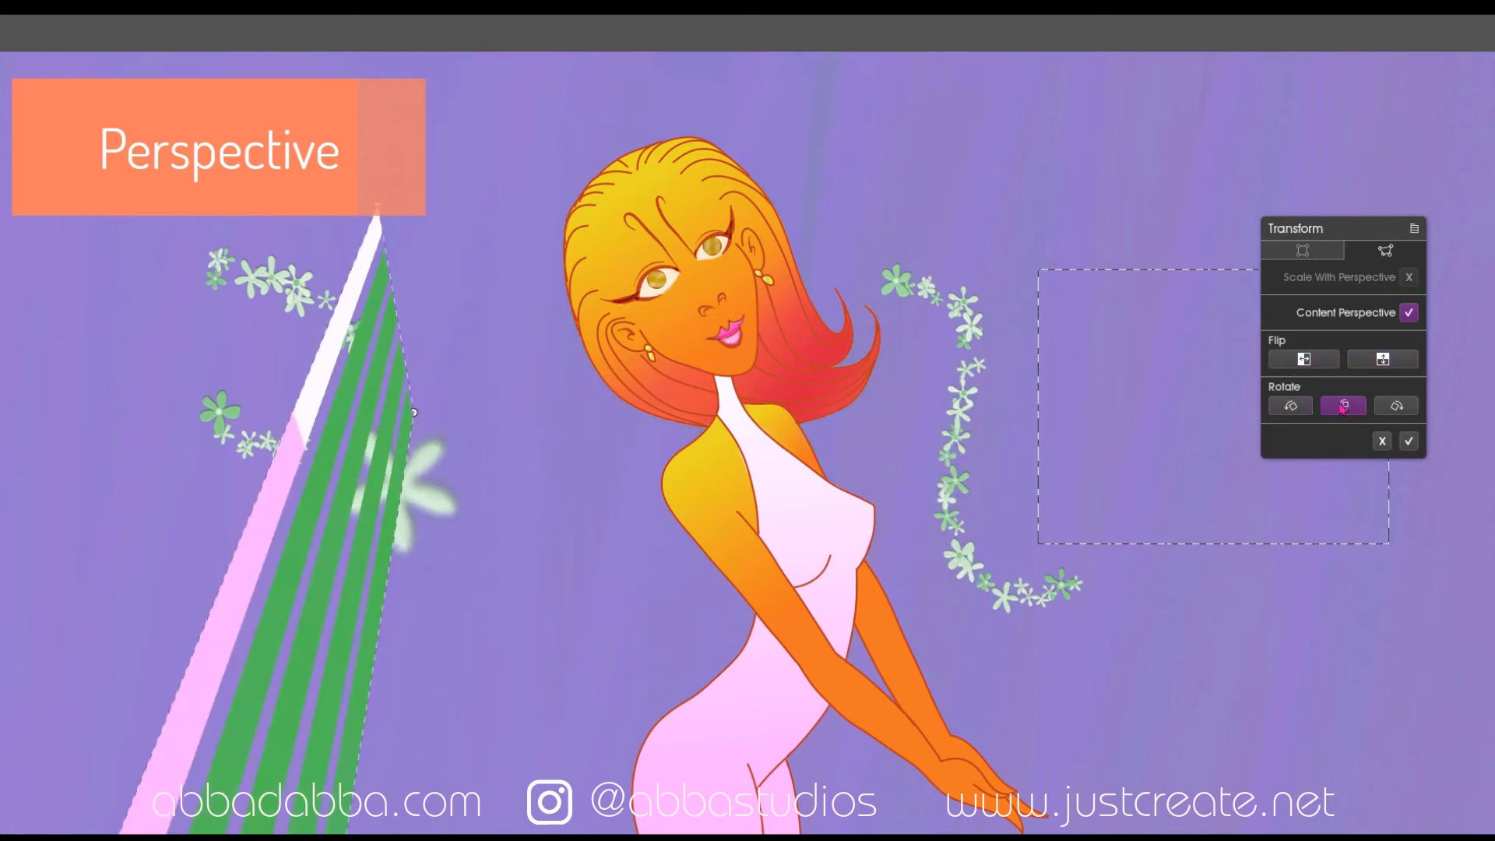
# Step: Rotate the distorted bars clockwise by 90 degrees and cancel the whole transformation
pyautogui.click(1396, 405)
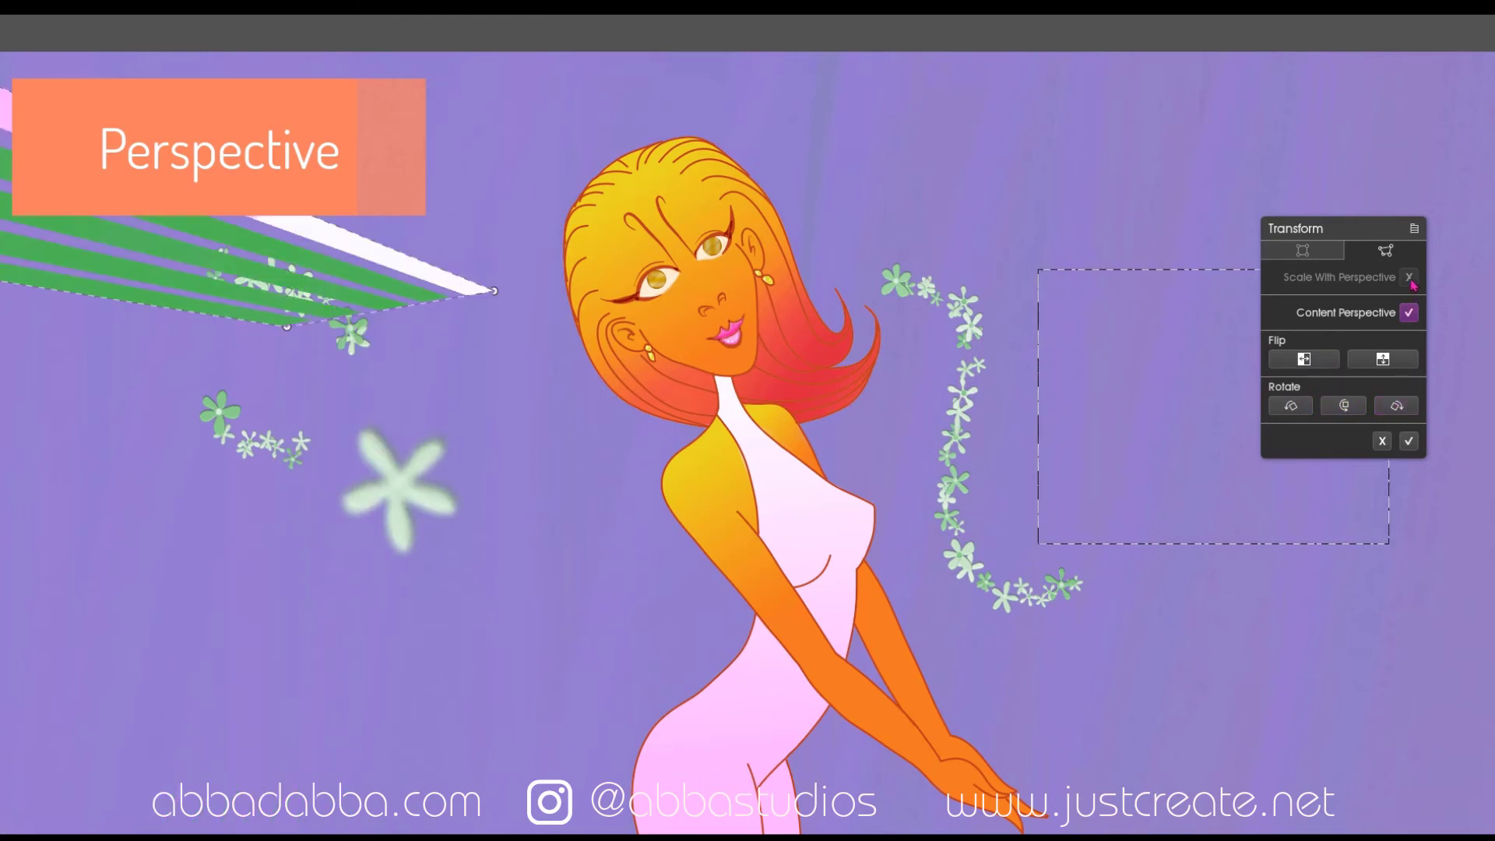
pyautogui.click(1382, 442)
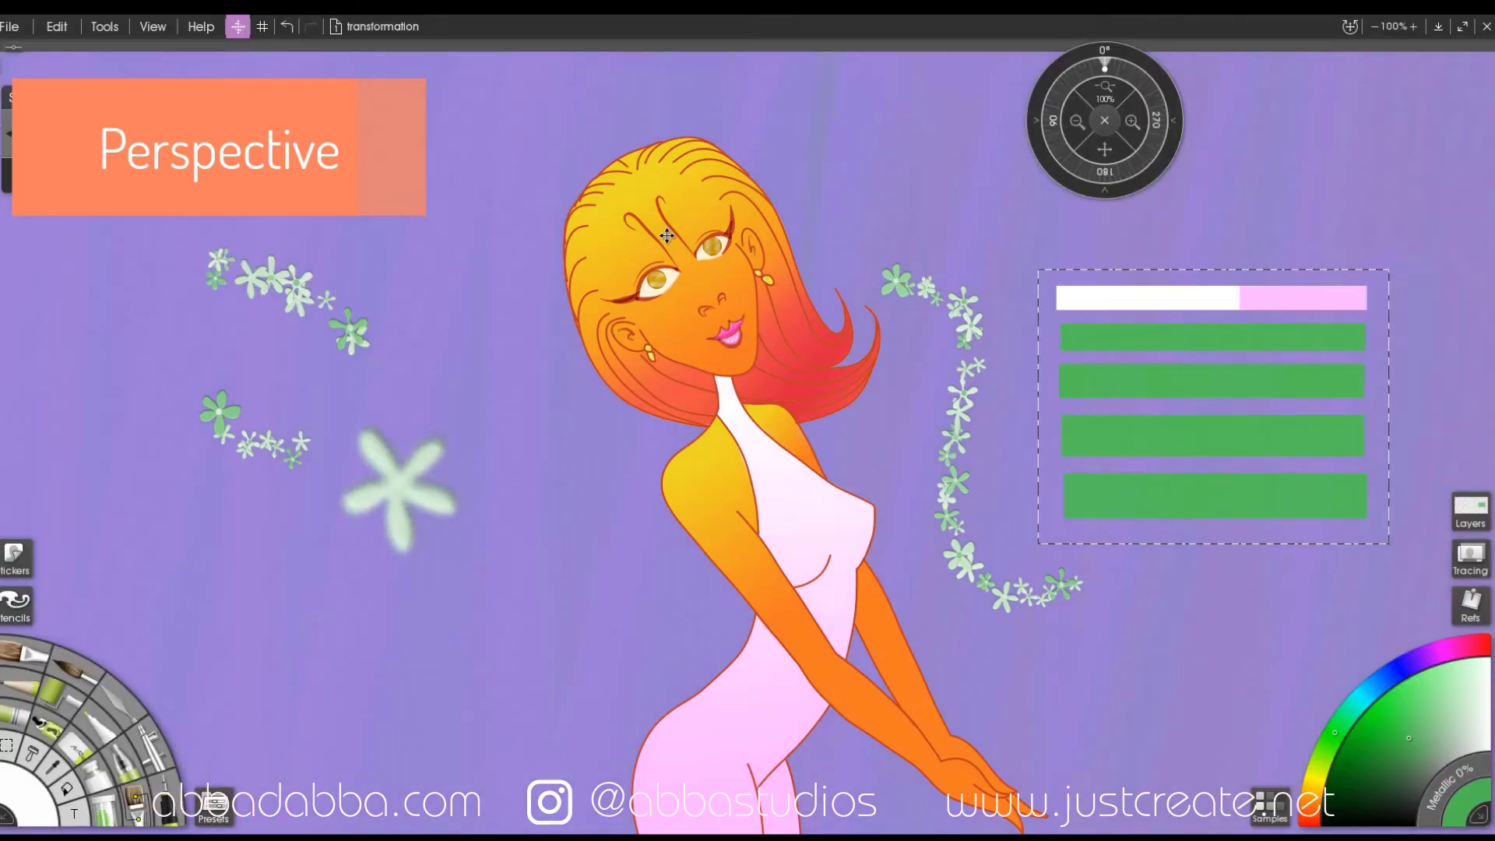
# Step: Distort the selected bars non-uniformly with Content Perspective, stretching both left corners past the figure so the plane widens toward the left
pyautogui.click(1212, 373)
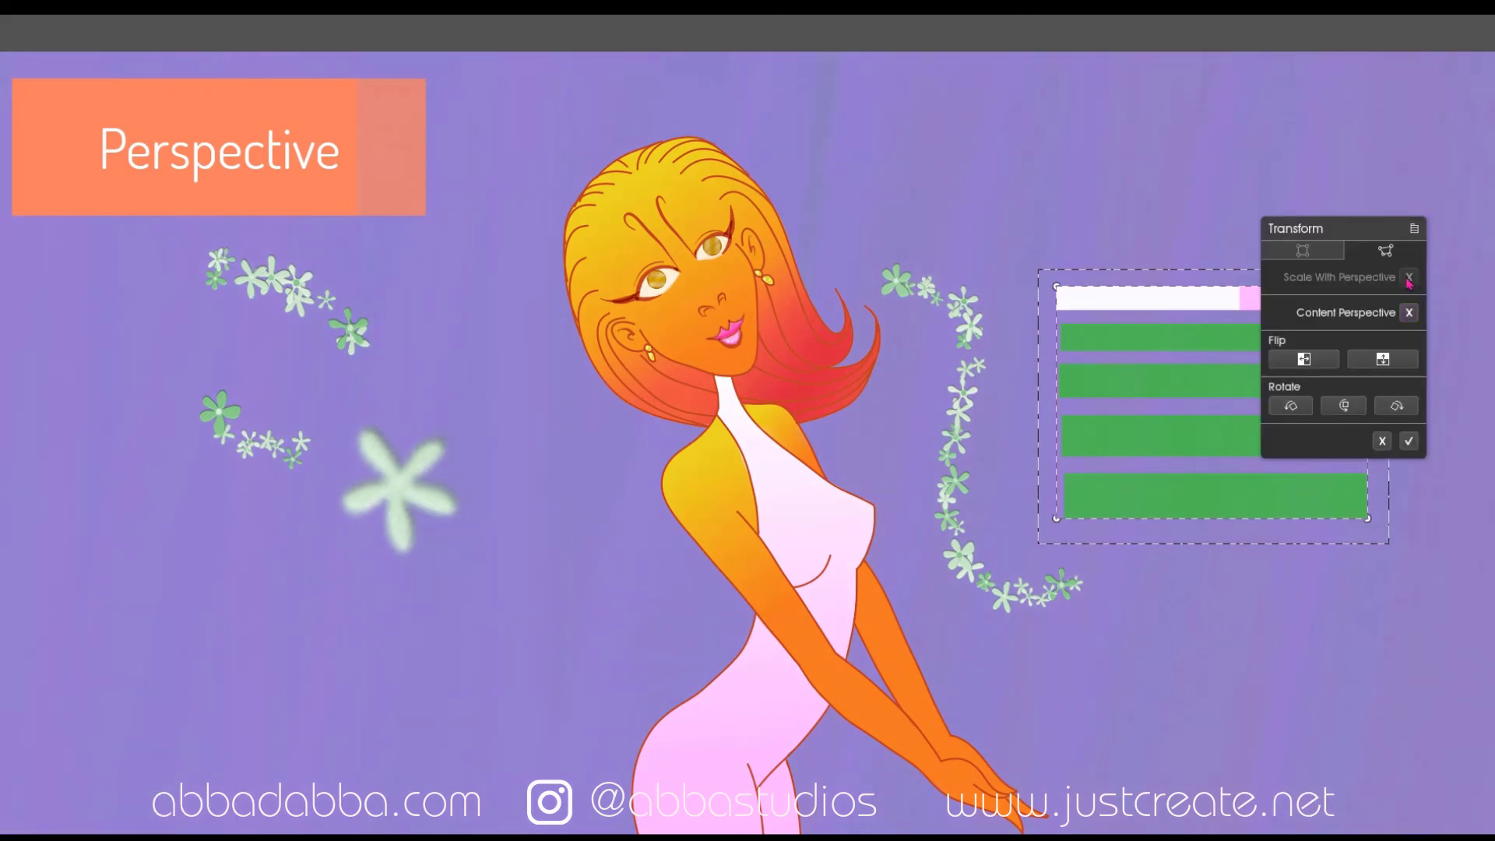
pyautogui.click(1312, 251)
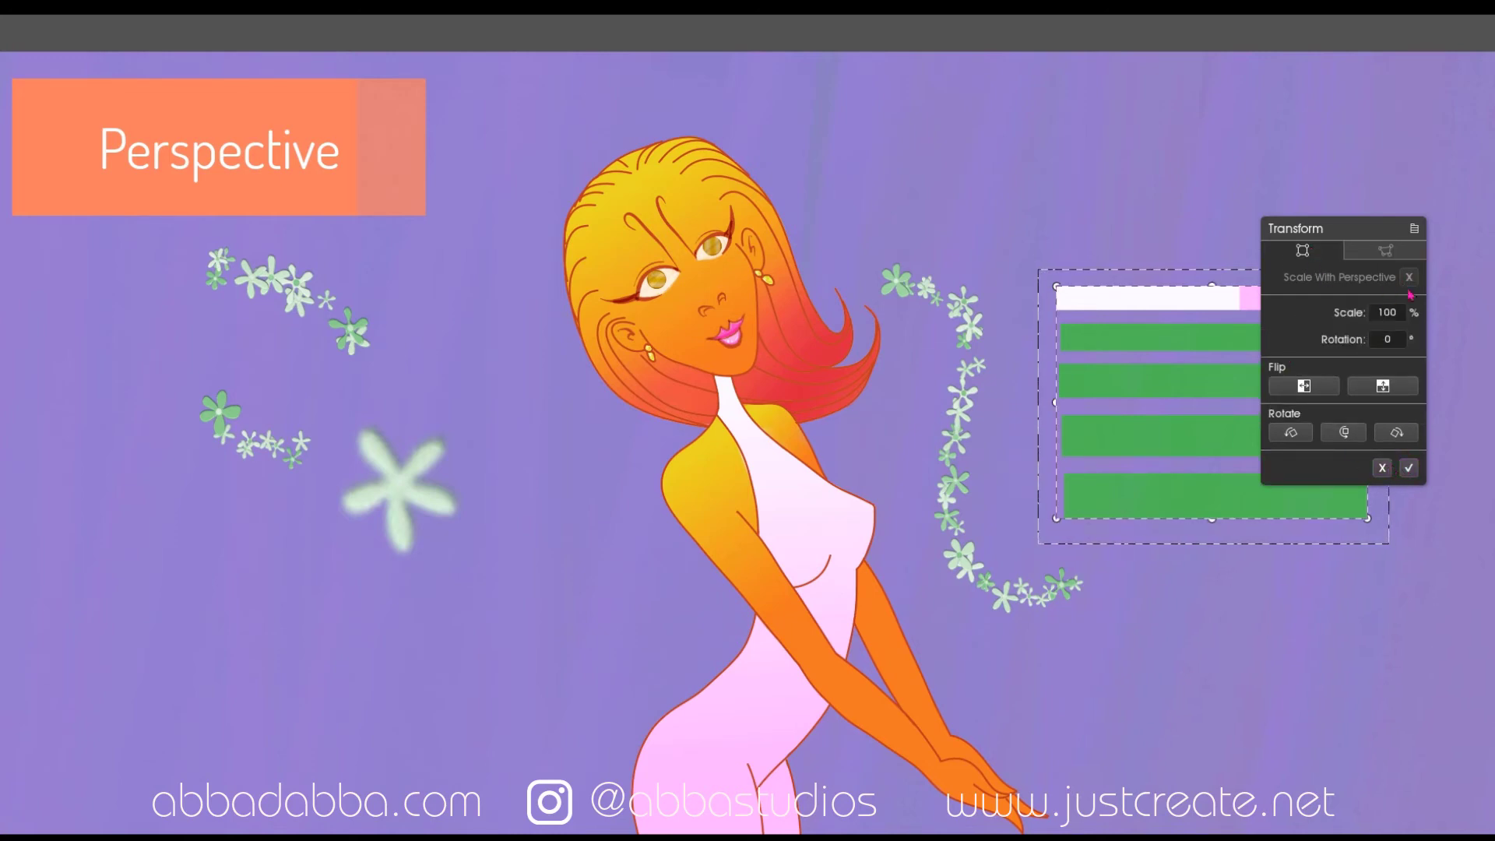
pyautogui.click(1390, 251)
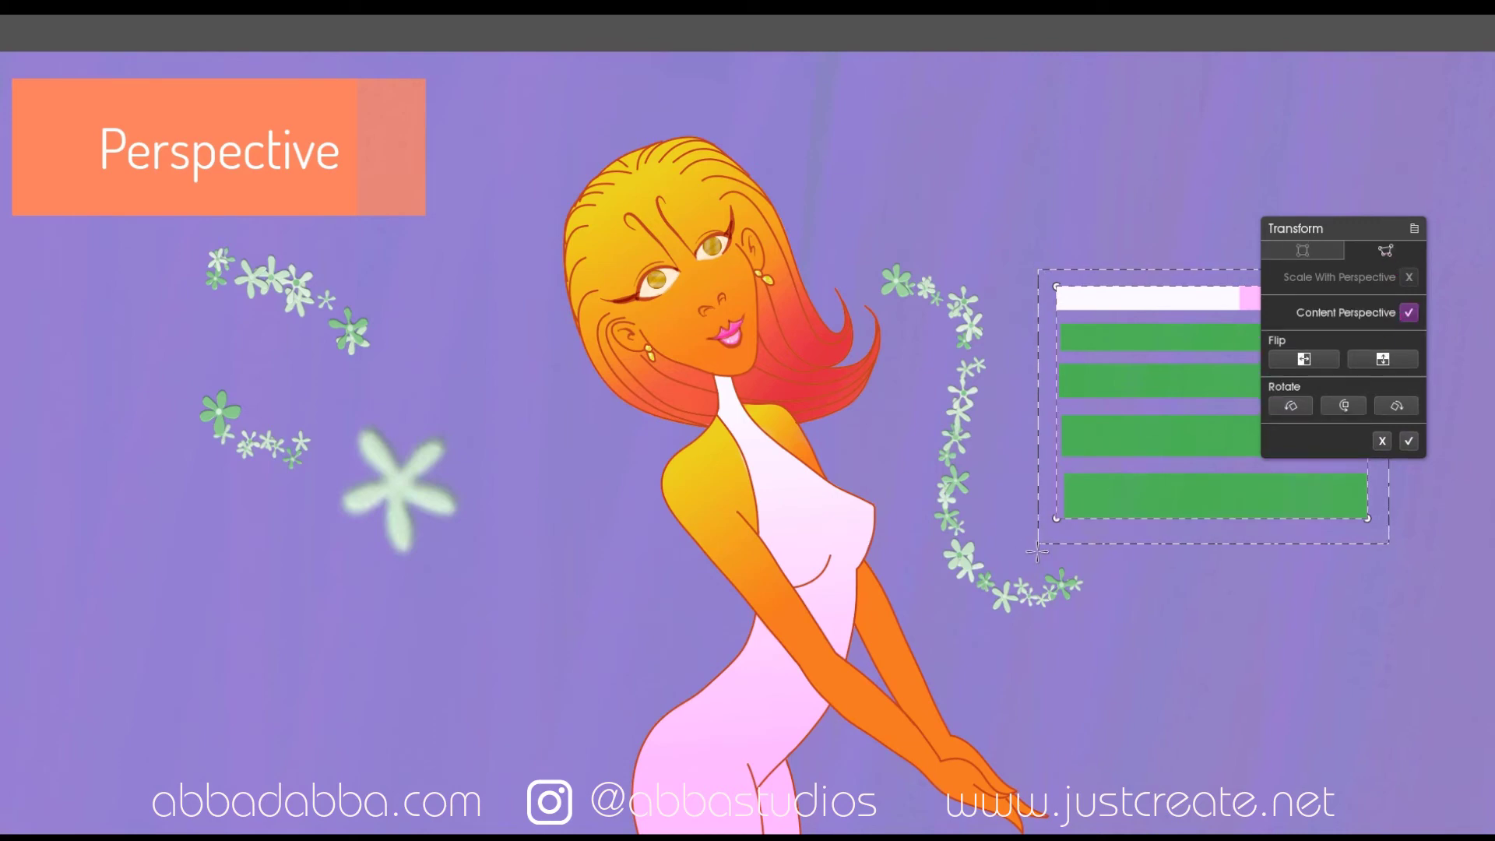
pyautogui.moveTo(1056, 520); pyautogui.dragTo(311, 649)
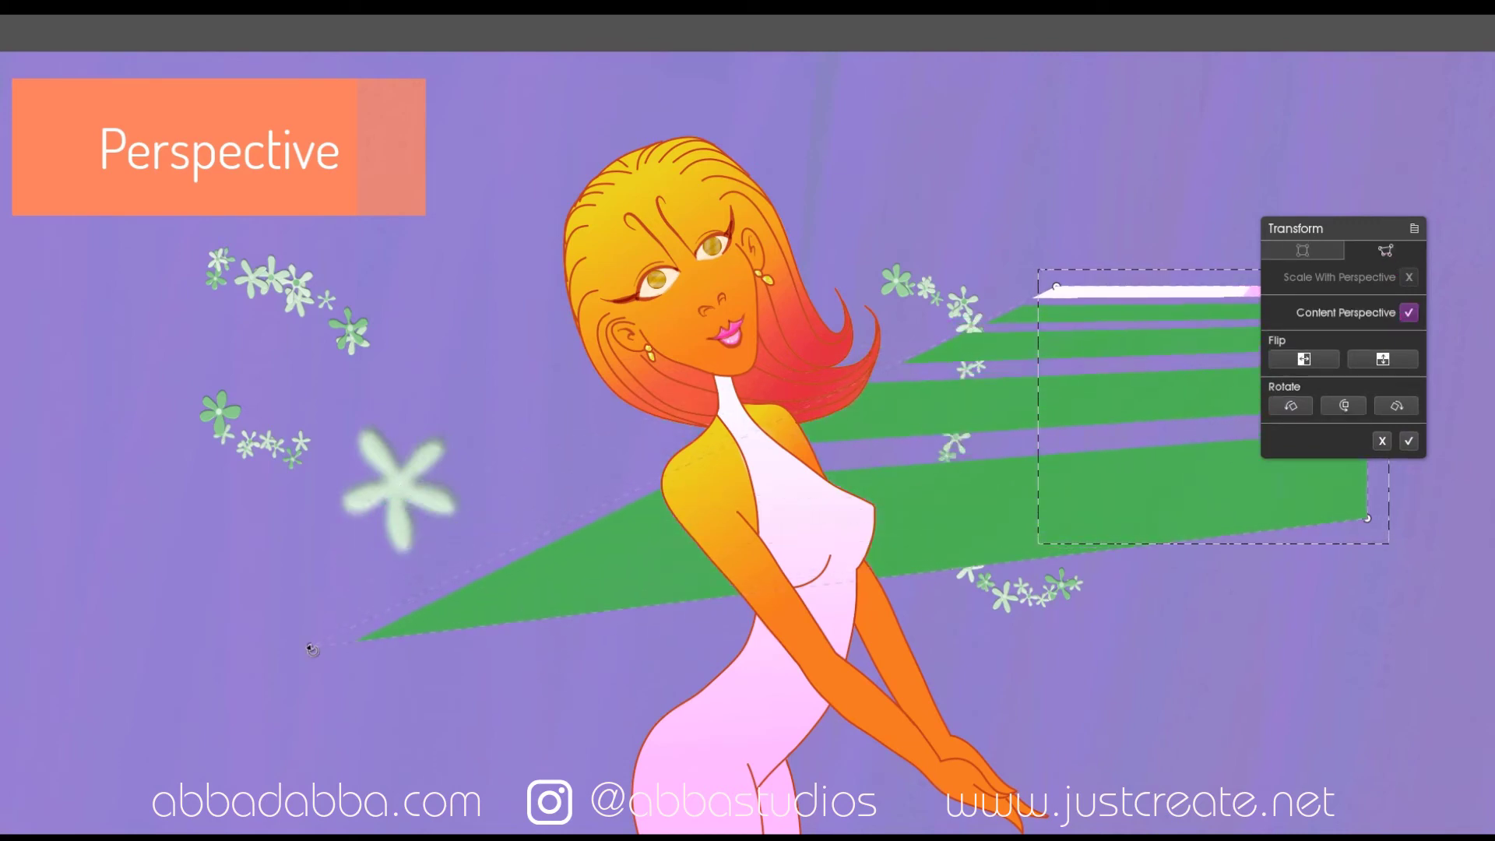
pyautogui.moveTo(1340, 233); pyautogui.dragTo(1366, 259)
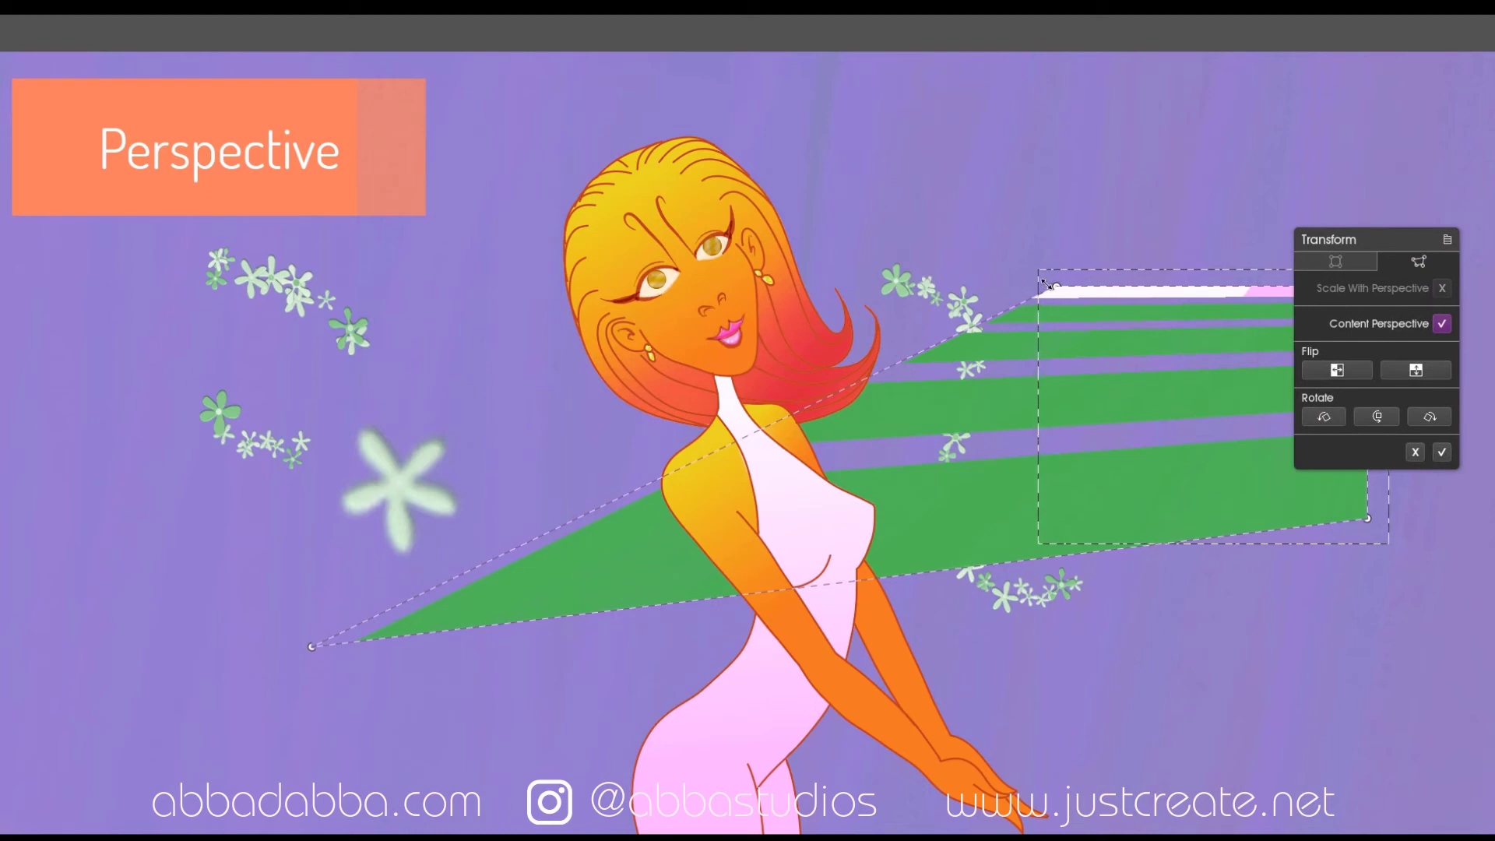
pyautogui.moveTo(1051, 285); pyautogui.dragTo(296, 219)
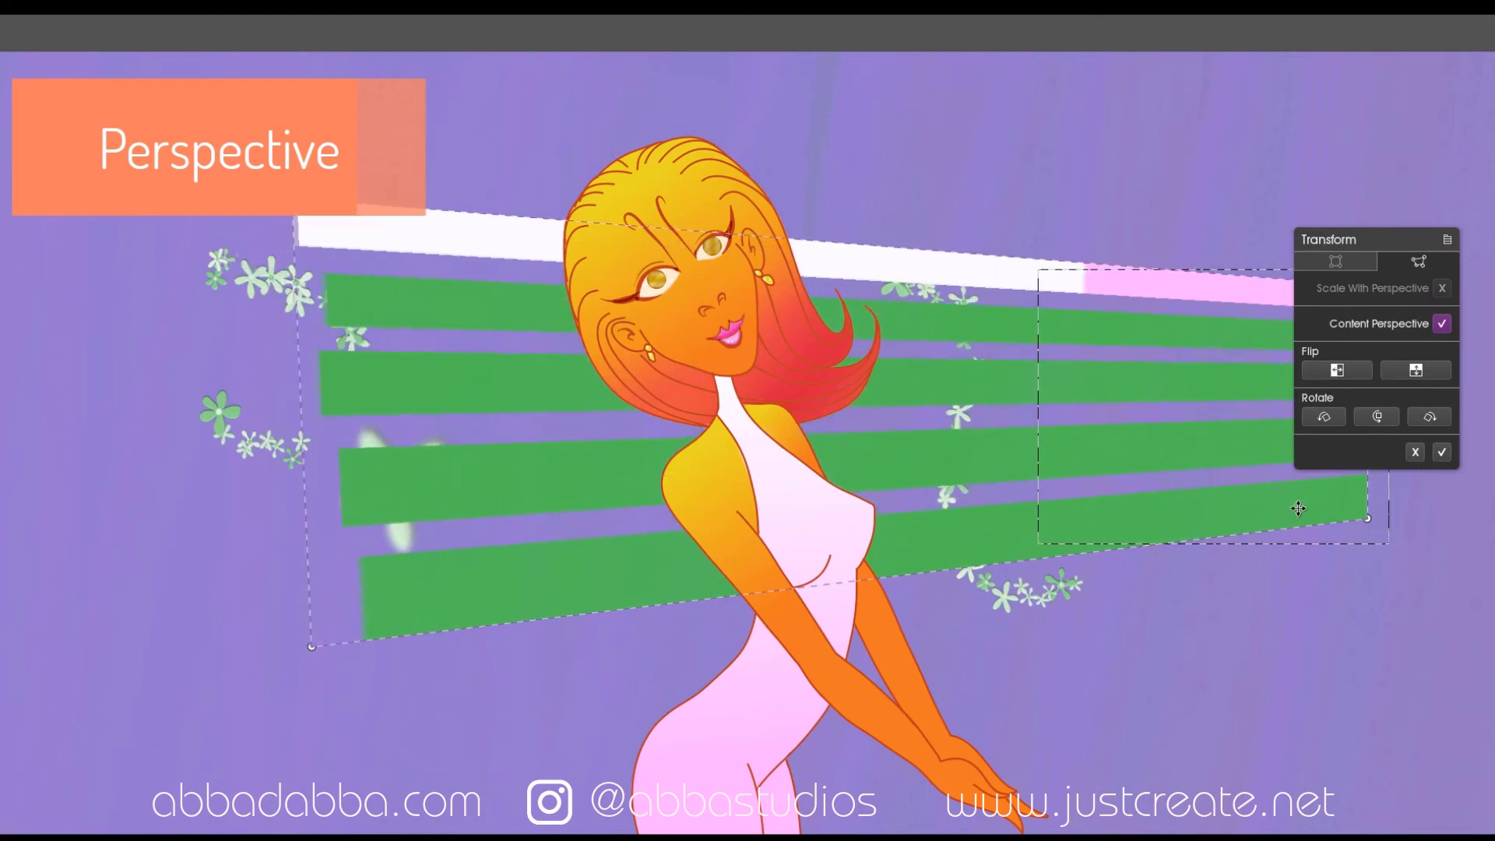
# Step: Shift the distorted bars leftward, pull the lower-left and both right corners to slant the plane, and apply the transformation
pyautogui.moveTo(1191, 459); pyautogui.dragTo(1072, 482)
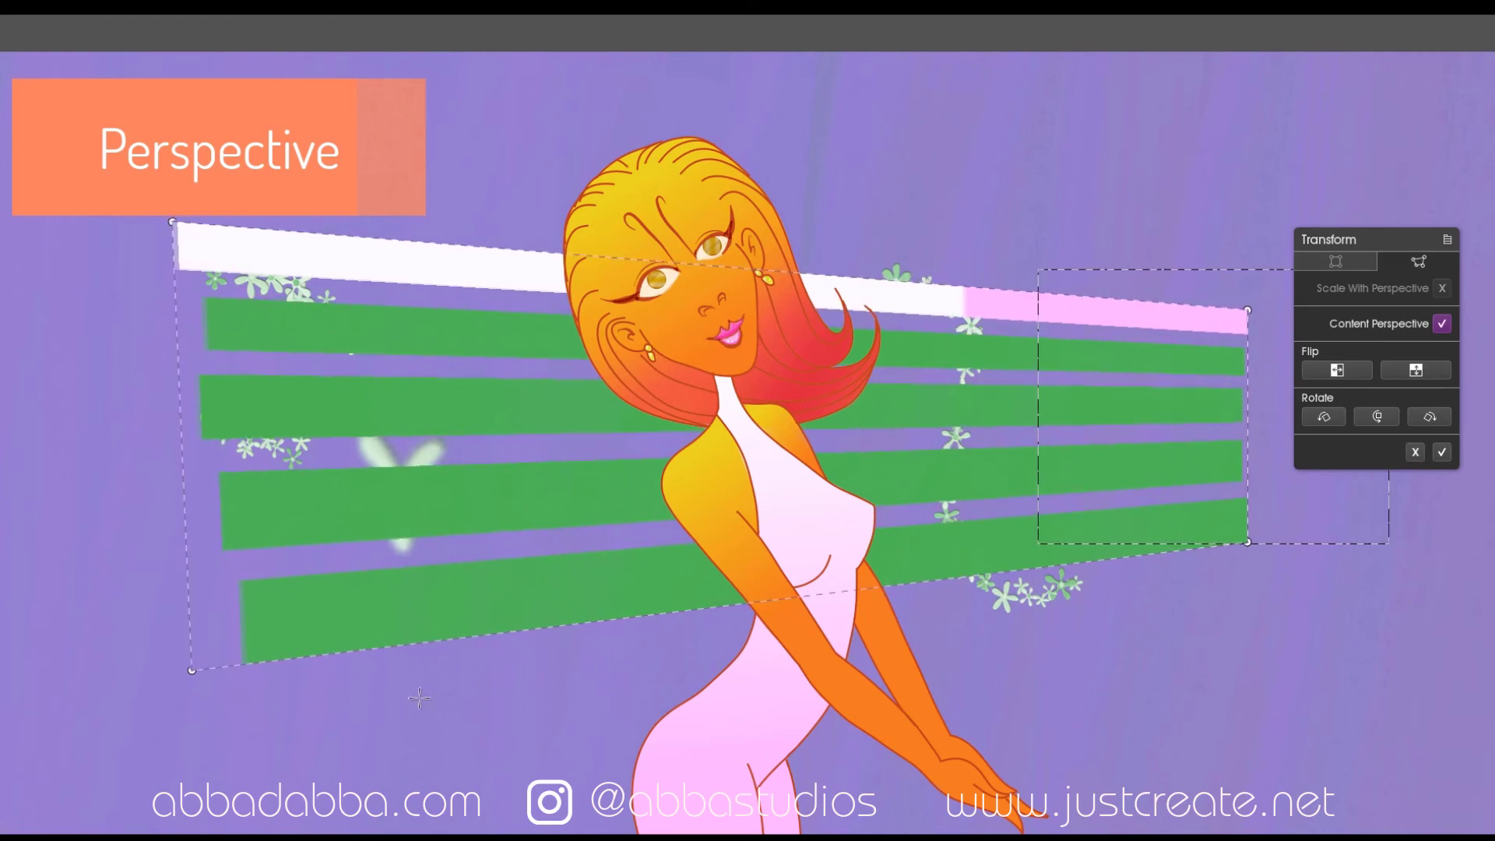
pyautogui.moveTo(193, 681); pyautogui.dragTo(371, 698)
pyautogui.moveTo(1247, 310); pyautogui.dragTo(1137, 329)
pyautogui.moveTo(1247, 541); pyautogui.dragTo(1277, 532)
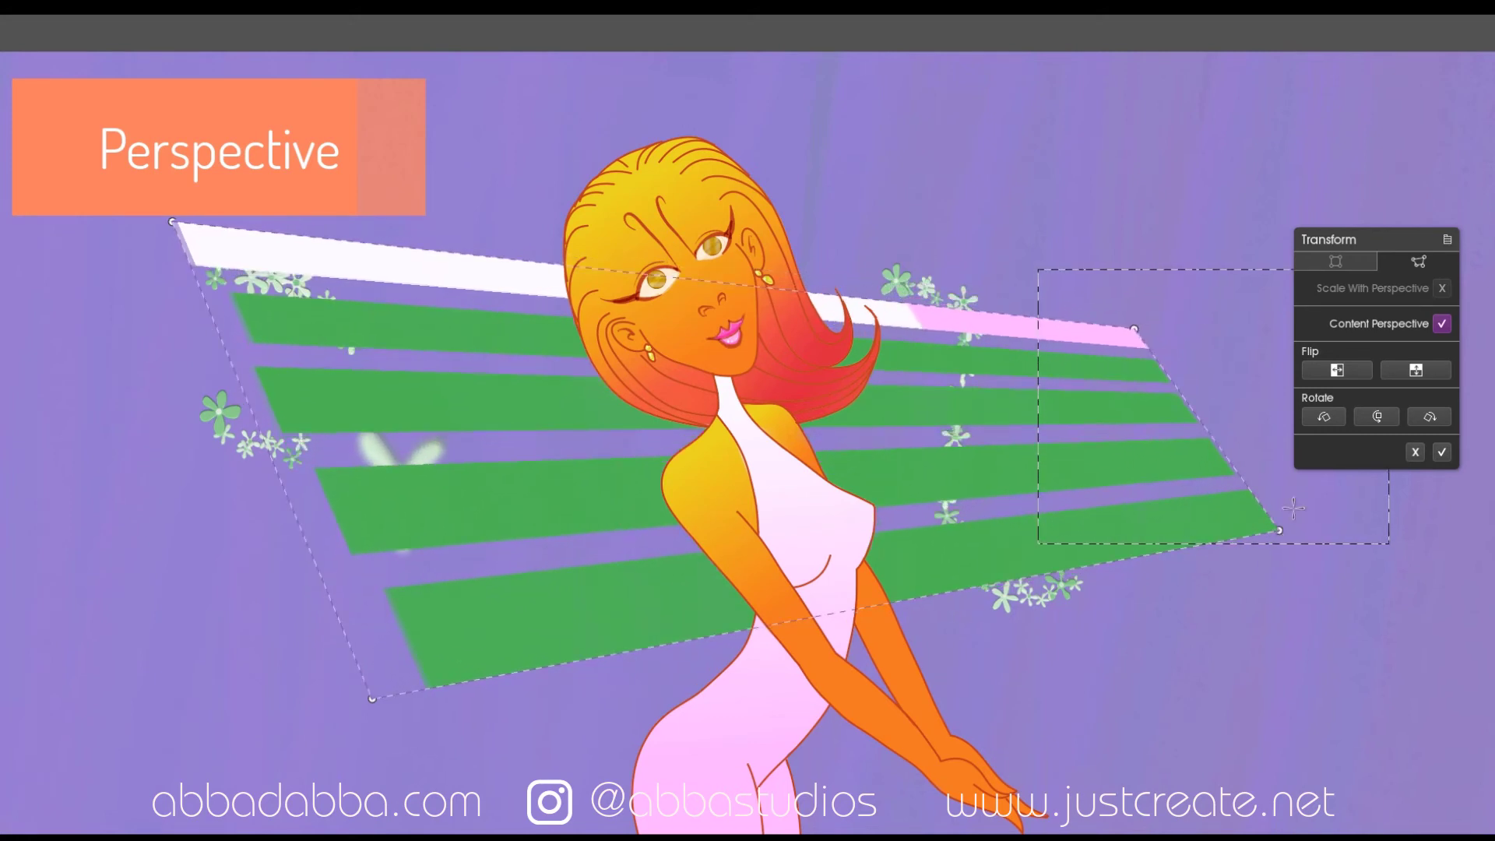
pyautogui.click(1441, 452)
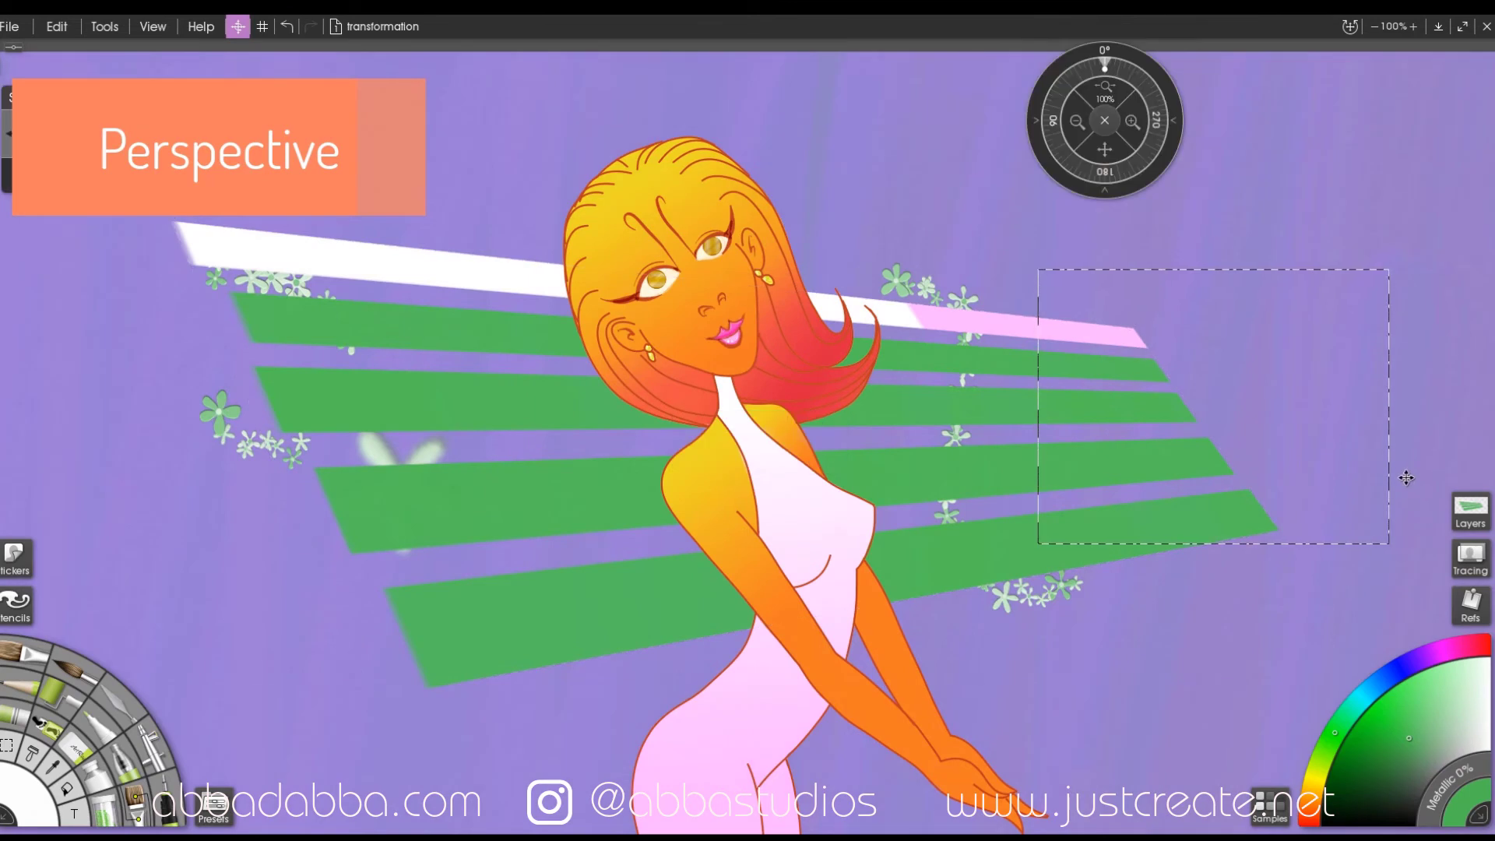
# Step: Clear the selection and add a new layer directly above the transform layer
pyautogui.click(1346, 458)
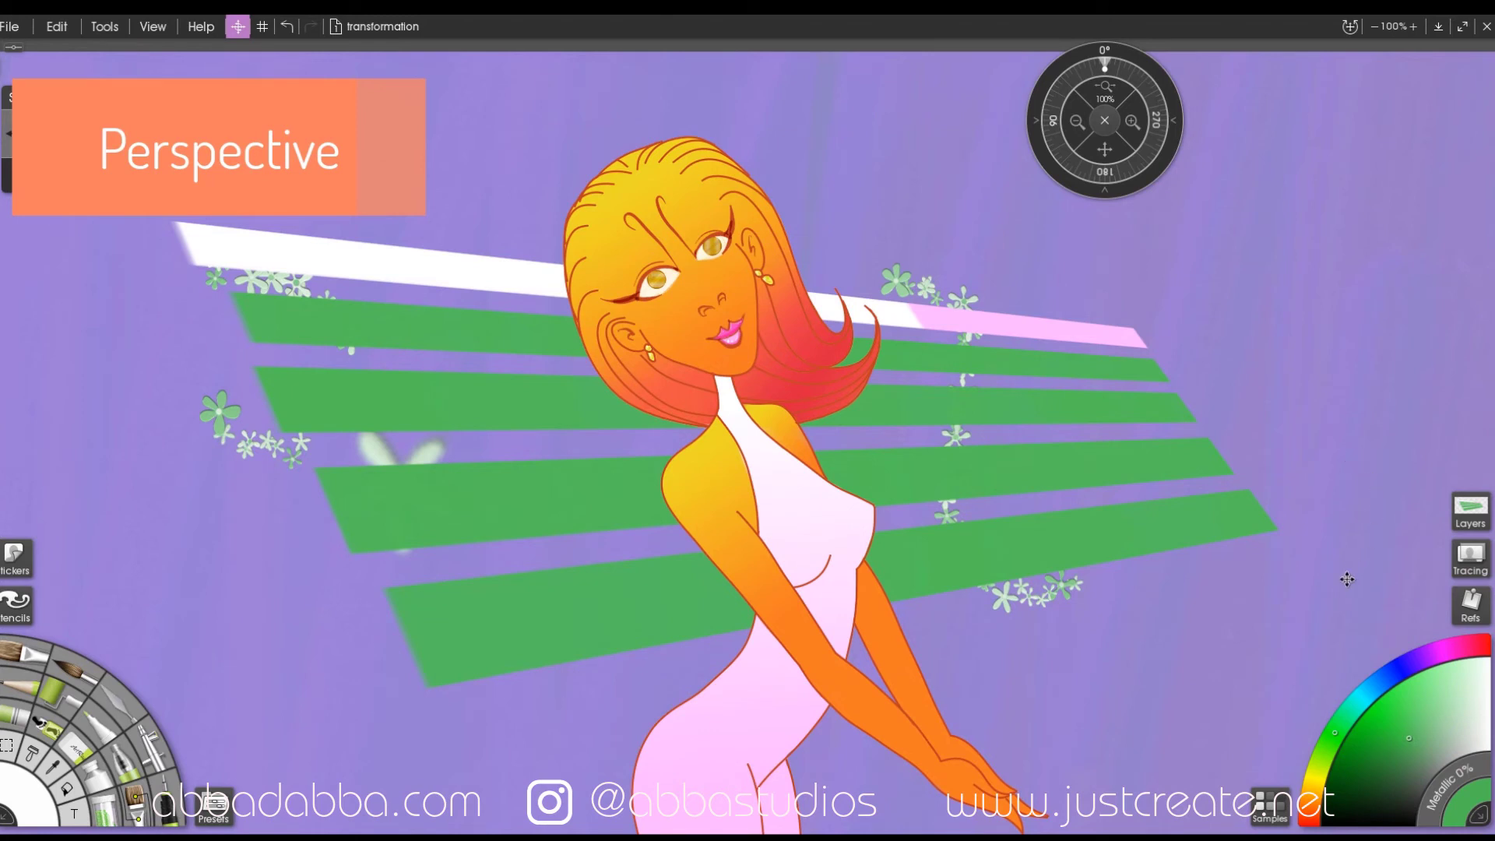
pyautogui.press('Return')
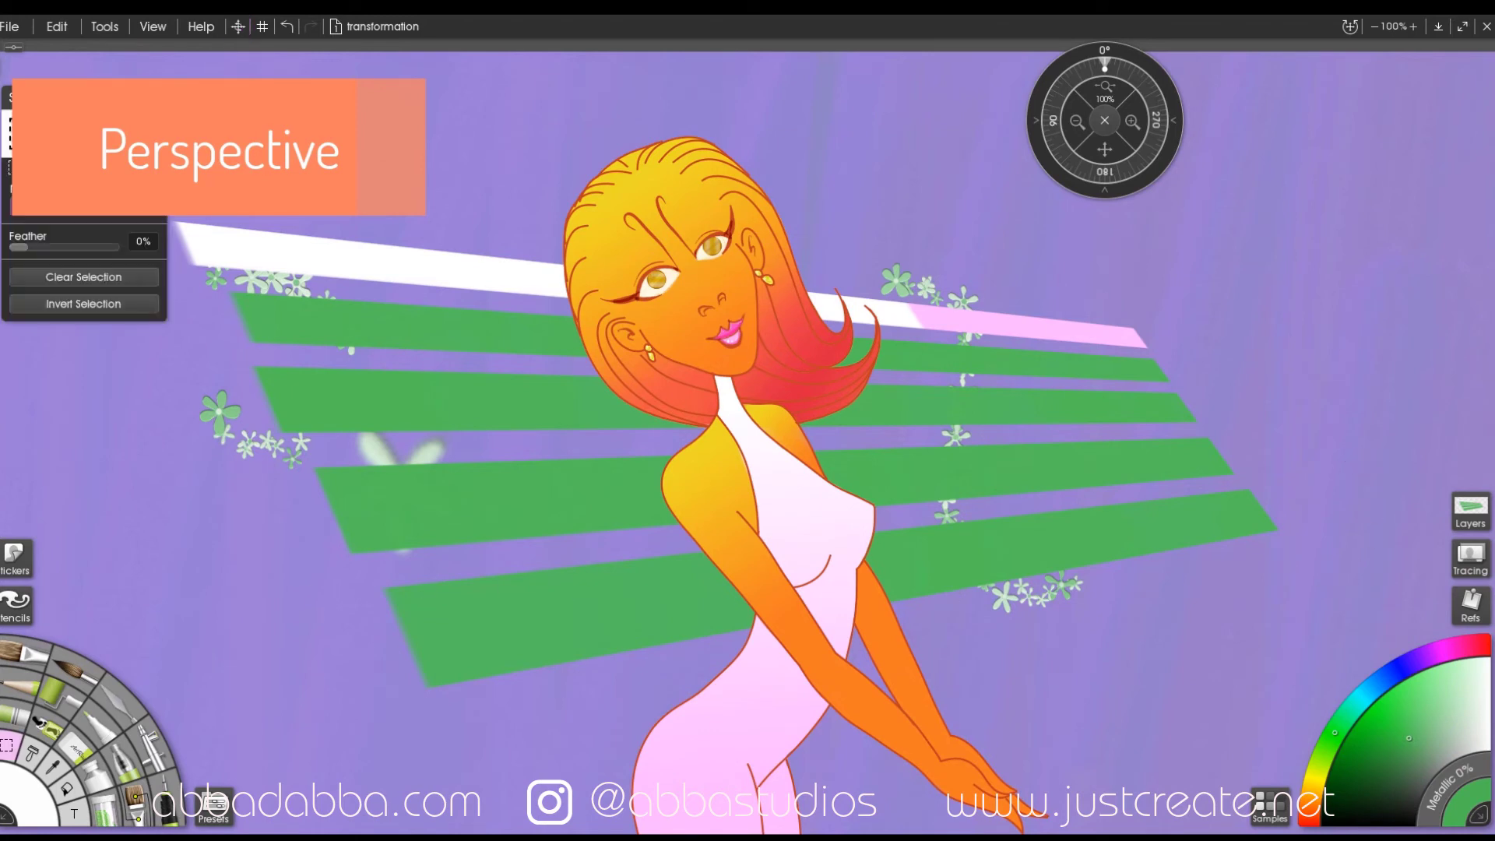
pyautogui.click(1470, 511)
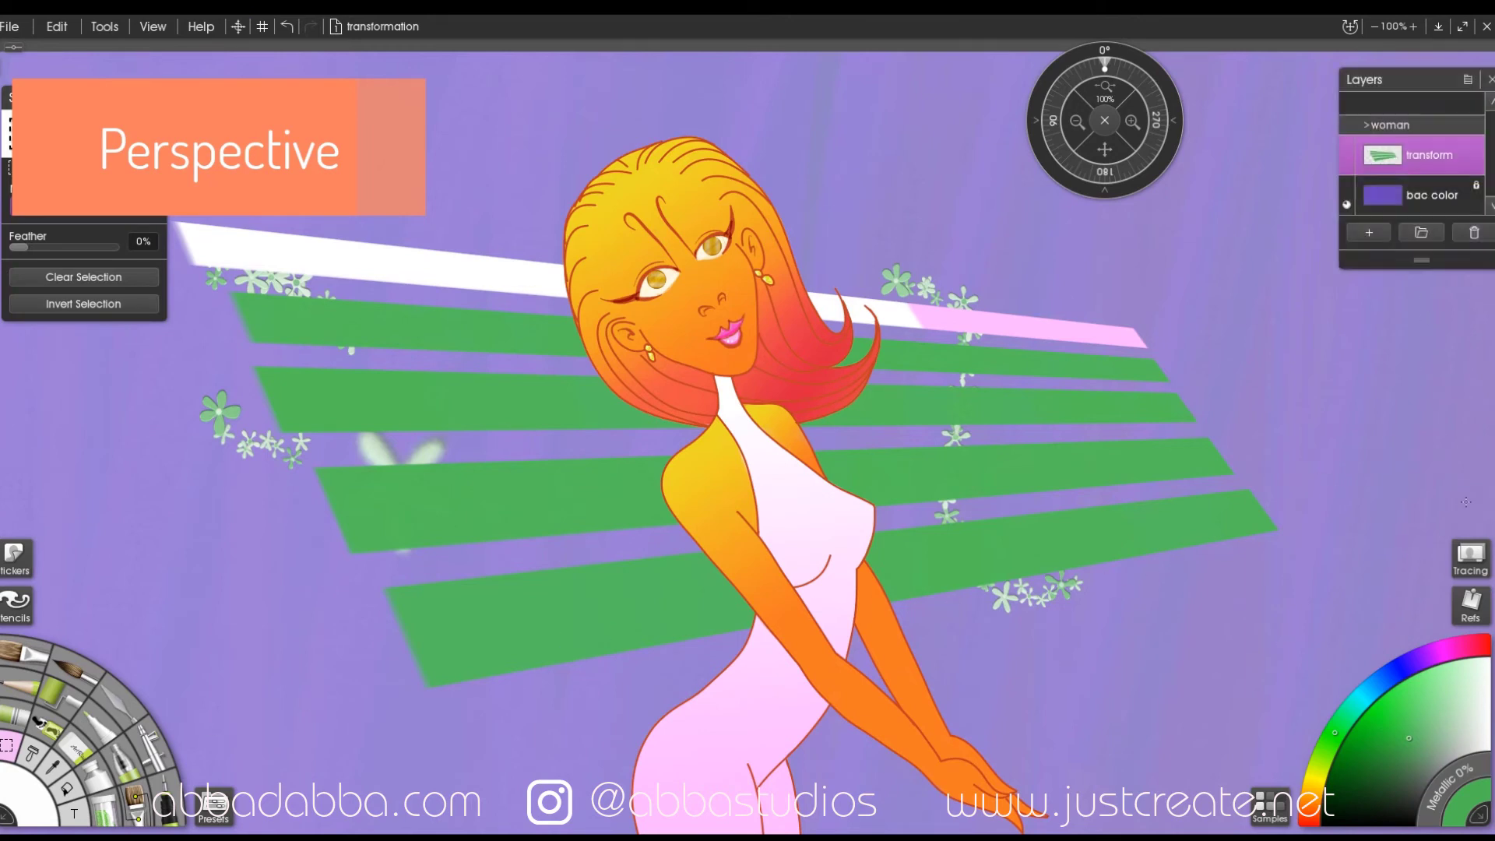
pyautogui.click(1372, 234)
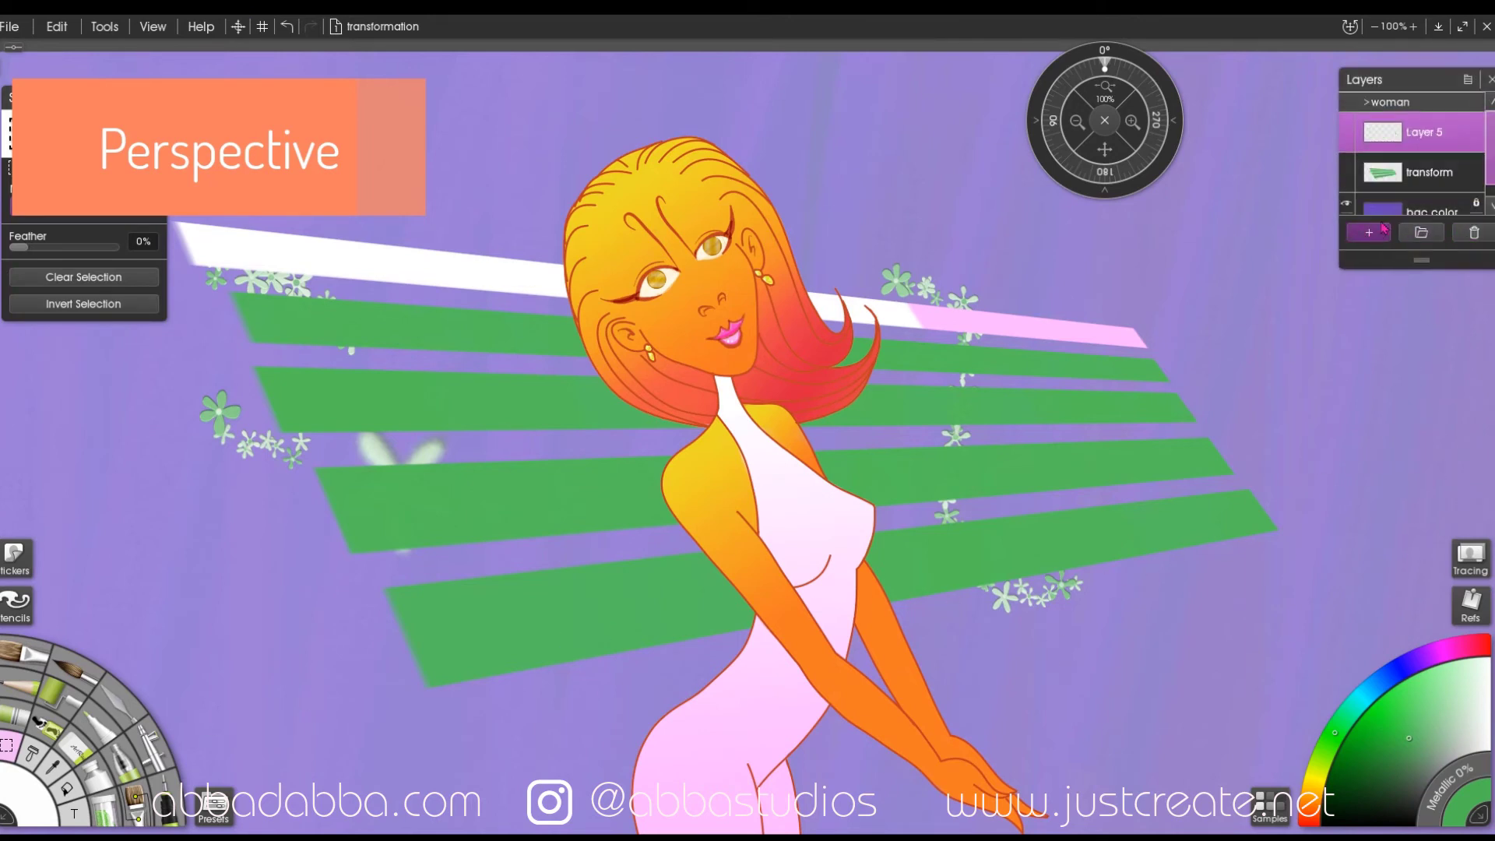
pyautogui.click(1488, 81)
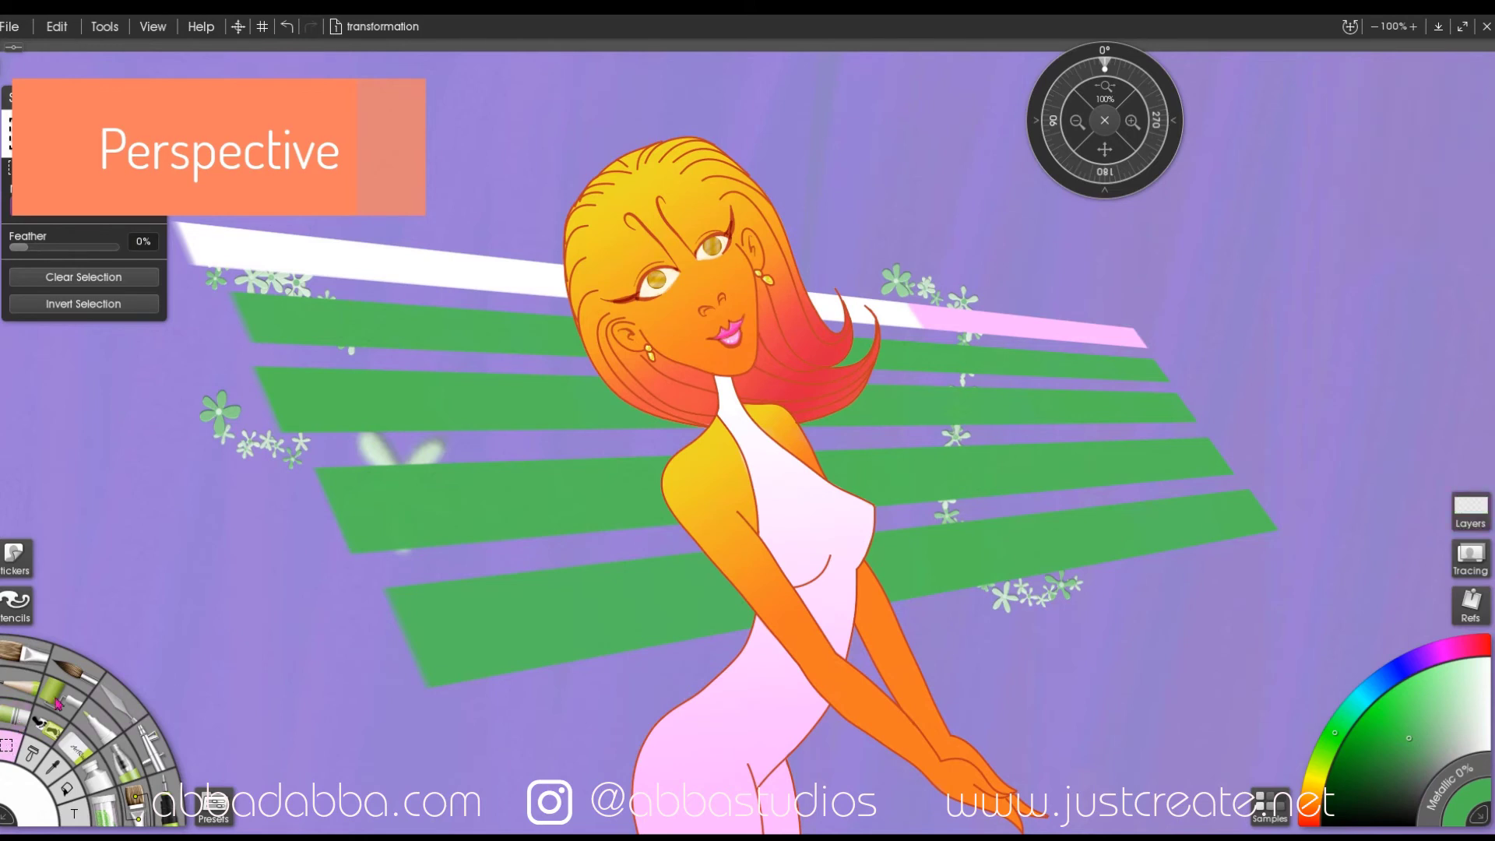
# Step: Fill a rectangular selection at the lower left with olive green and delete narrow vertical strips from it to leave six upright bars
pyautogui.moveTo(219, 504); pyautogui.dragTo(507, 784)
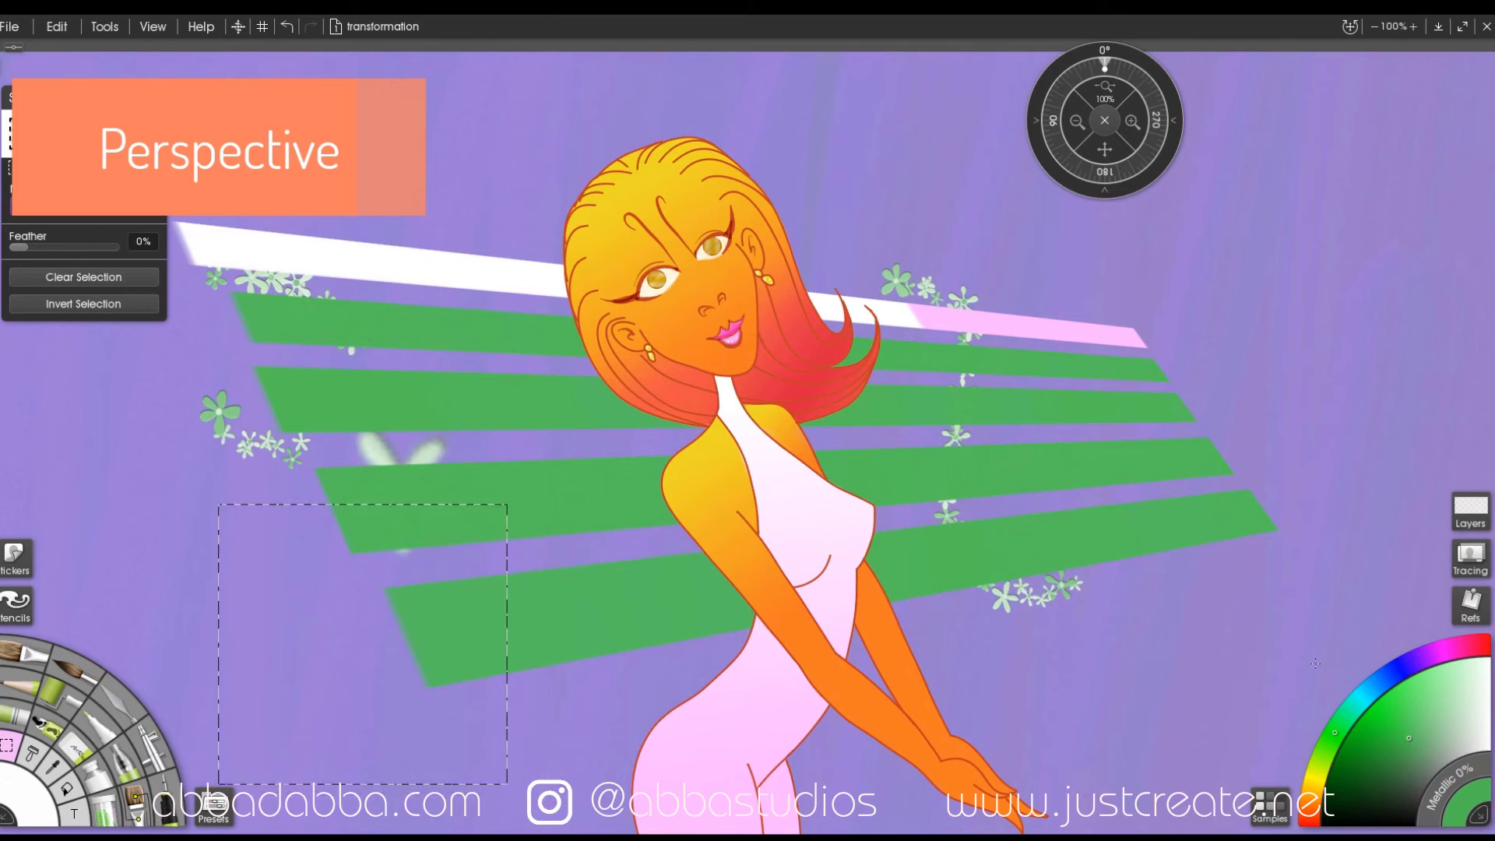
pyautogui.click(1318, 769)
pyautogui.click(70, 787)
pyautogui.click(362, 644)
pyautogui.moveTo(261, 498); pyautogui.dragTo(271, 784)
pyautogui.press('Delete')
pyautogui.moveTo(313, 497); pyautogui.dragTo(317, 785)
pyautogui.press('Delete')
pyautogui.moveTo(364, 492); pyautogui.dragTo(396, 788)
pyautogui.press('Delete')
pyautogui.press('Delete')
pyautogui.moveTo(448, 490); pyautogui.dragTo(439, 788)
pyautogui.press('Delete')
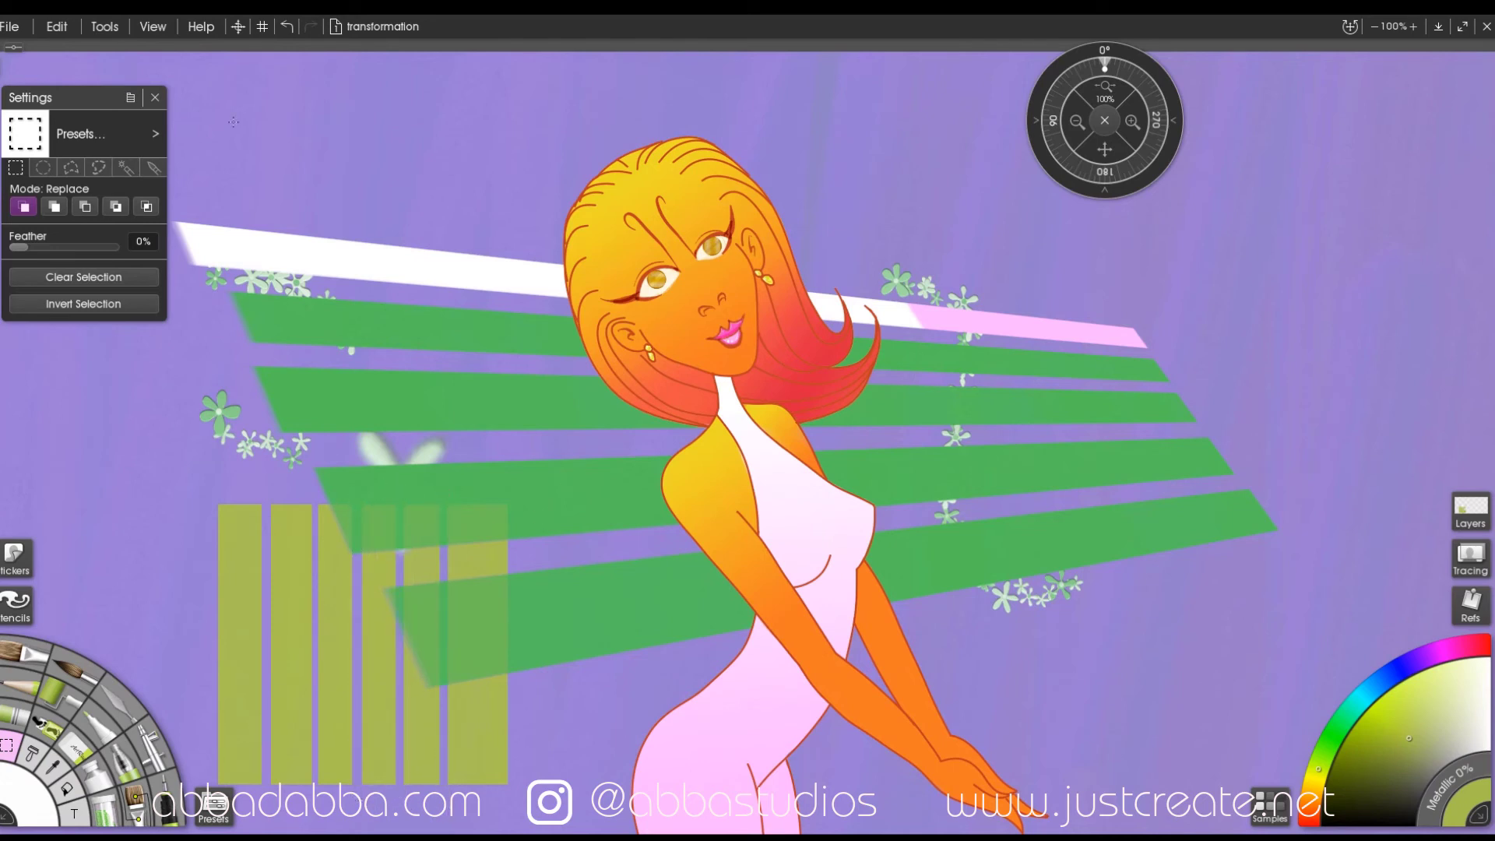
# Step: Show the perspective guides and enable Scale With Perspective for transforming the olive bars
pyautogui.click(238, 26)
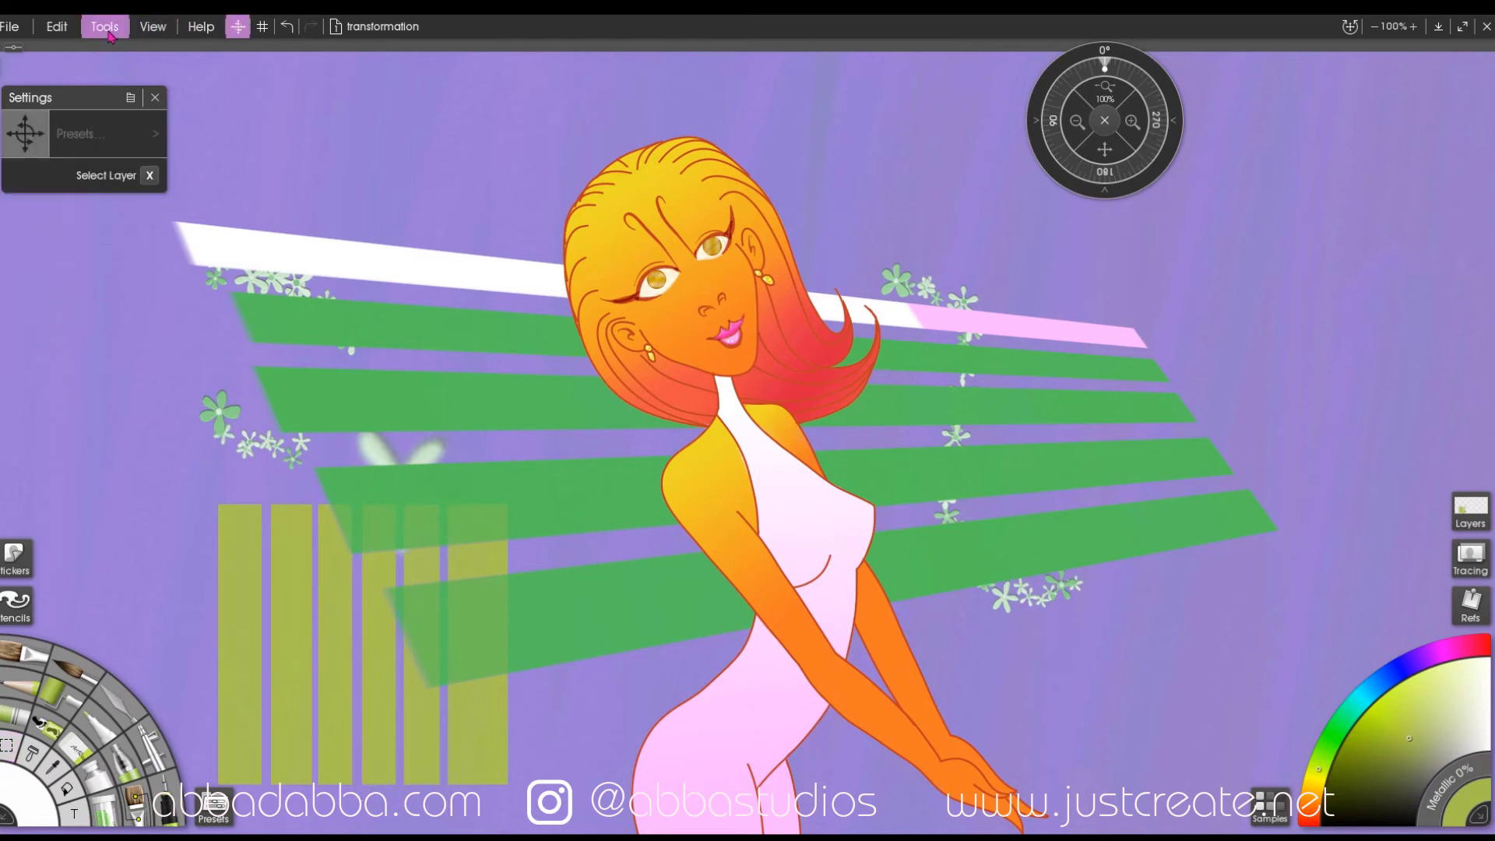
pyautogui.click(106, 33)
pyautogui.moveTo(190, 366)
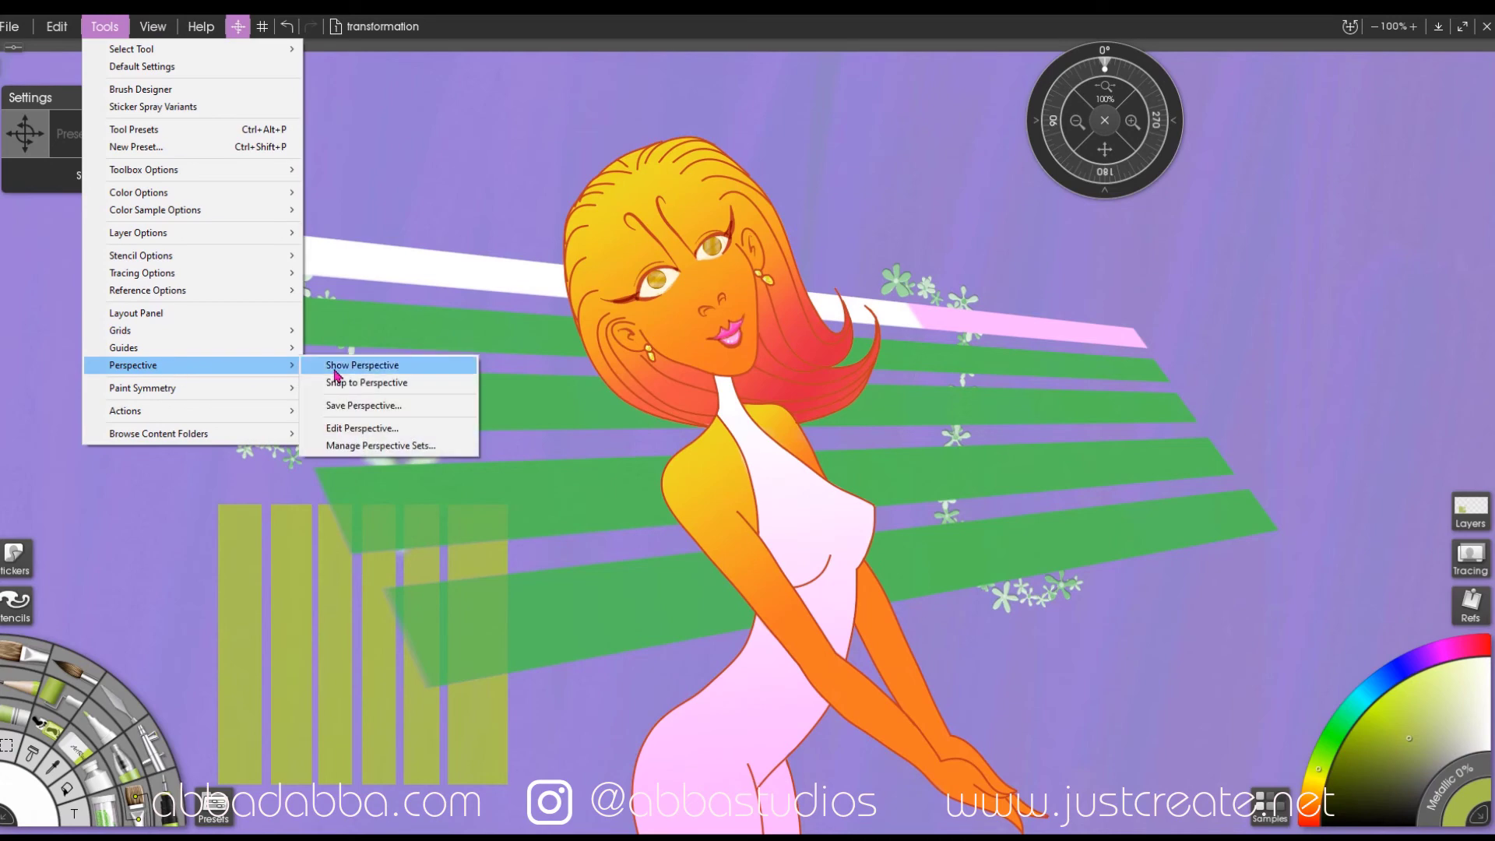
pyautogui.click(343, 367)
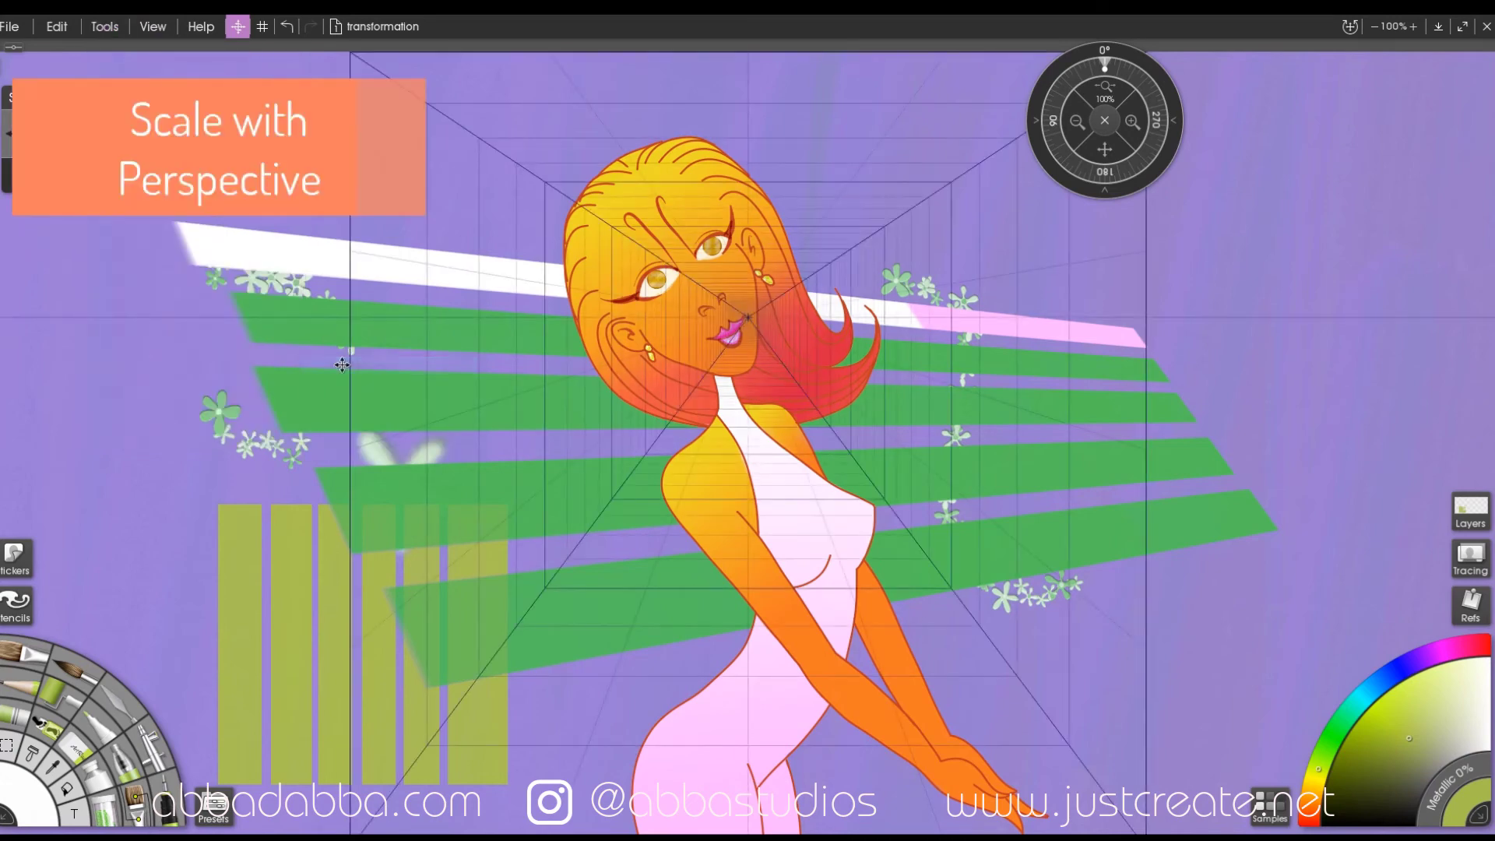
pyautogui.click(290, 569)
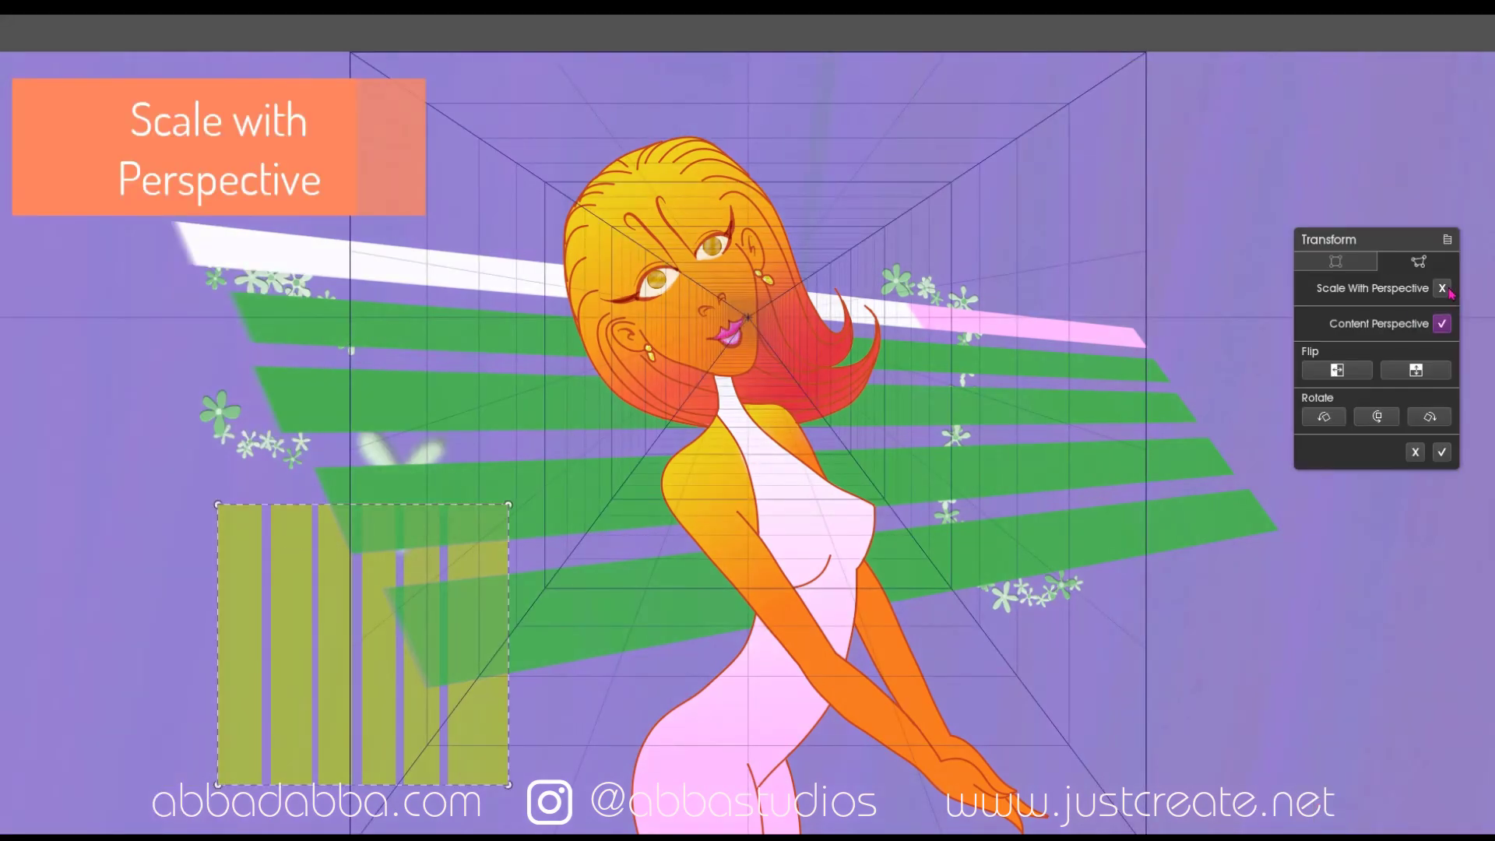
pyautogui.click(1442, 289)
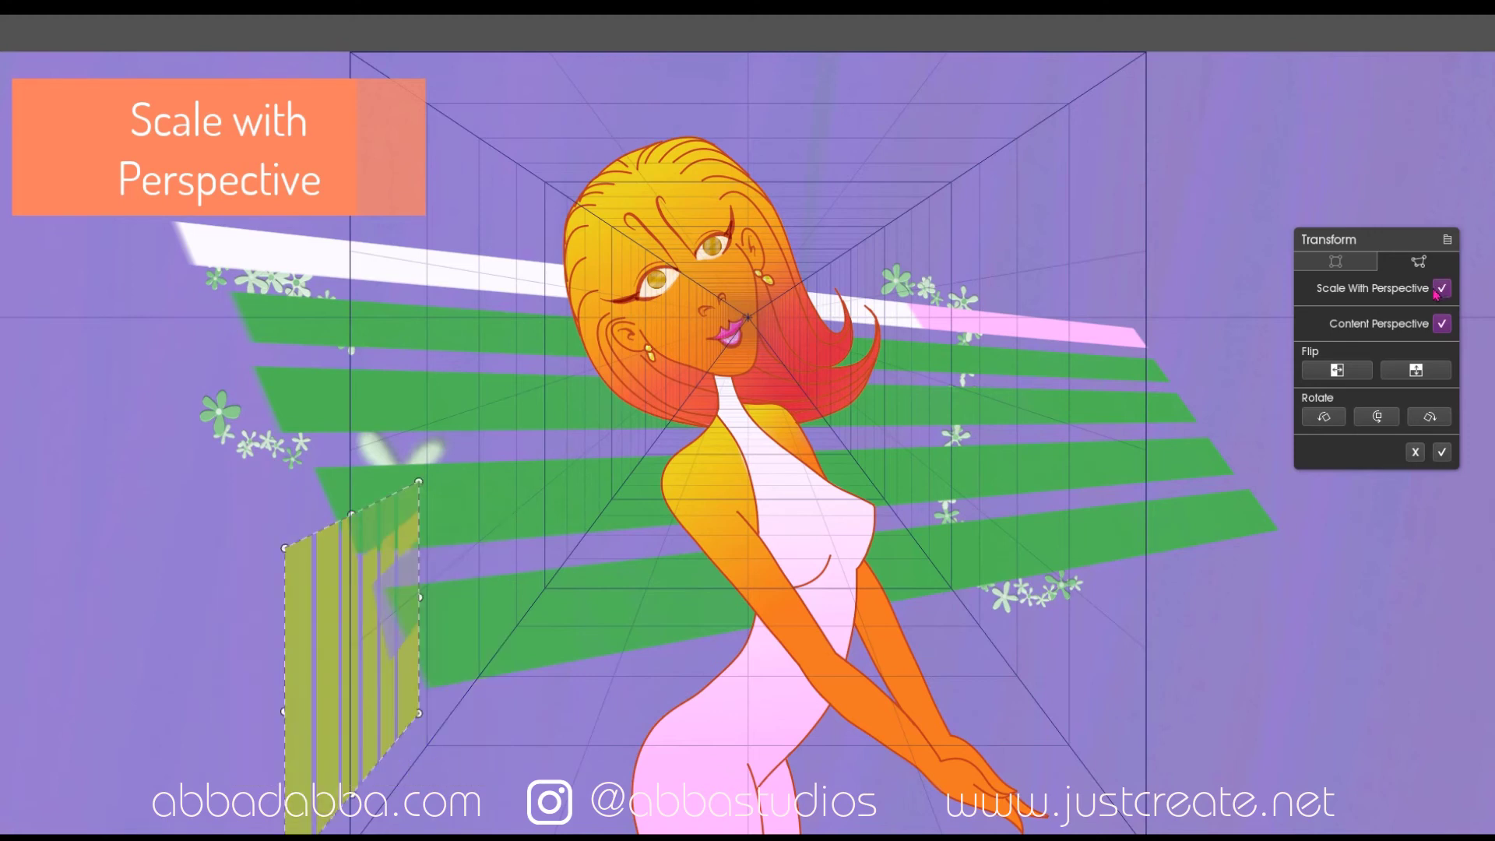
# Step: Try moving the olive bars onto the ceiling plane of the perspective grid, apply the transformation, and undo it
pyautogui.moveTo(357, 700); pyautogui.dragTo(958, 152)
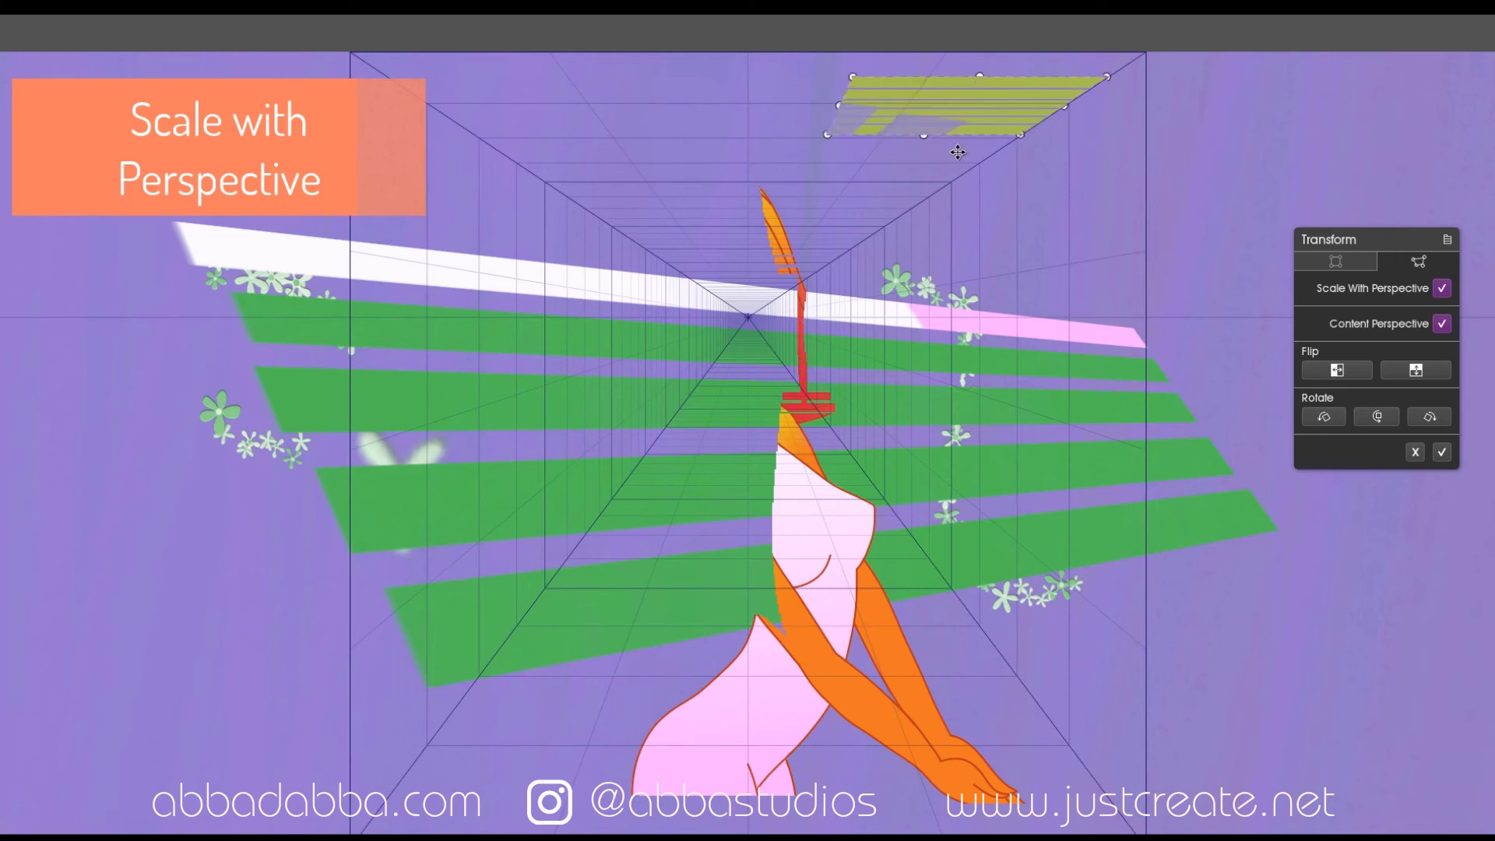
pyautogui.click(1442, 452)
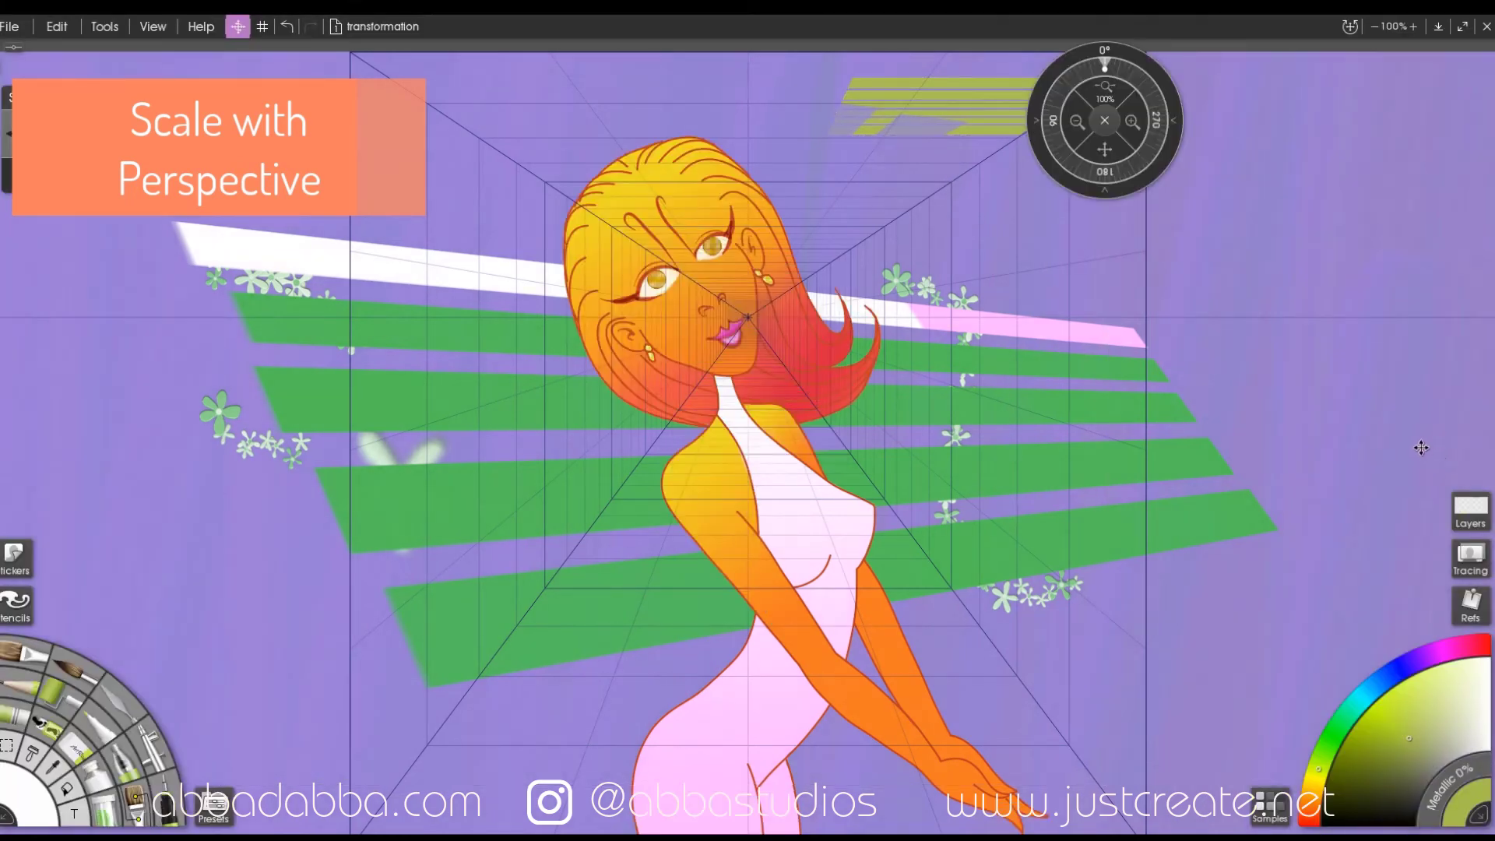
pyautogui.hotkey('ctrl', 'z')
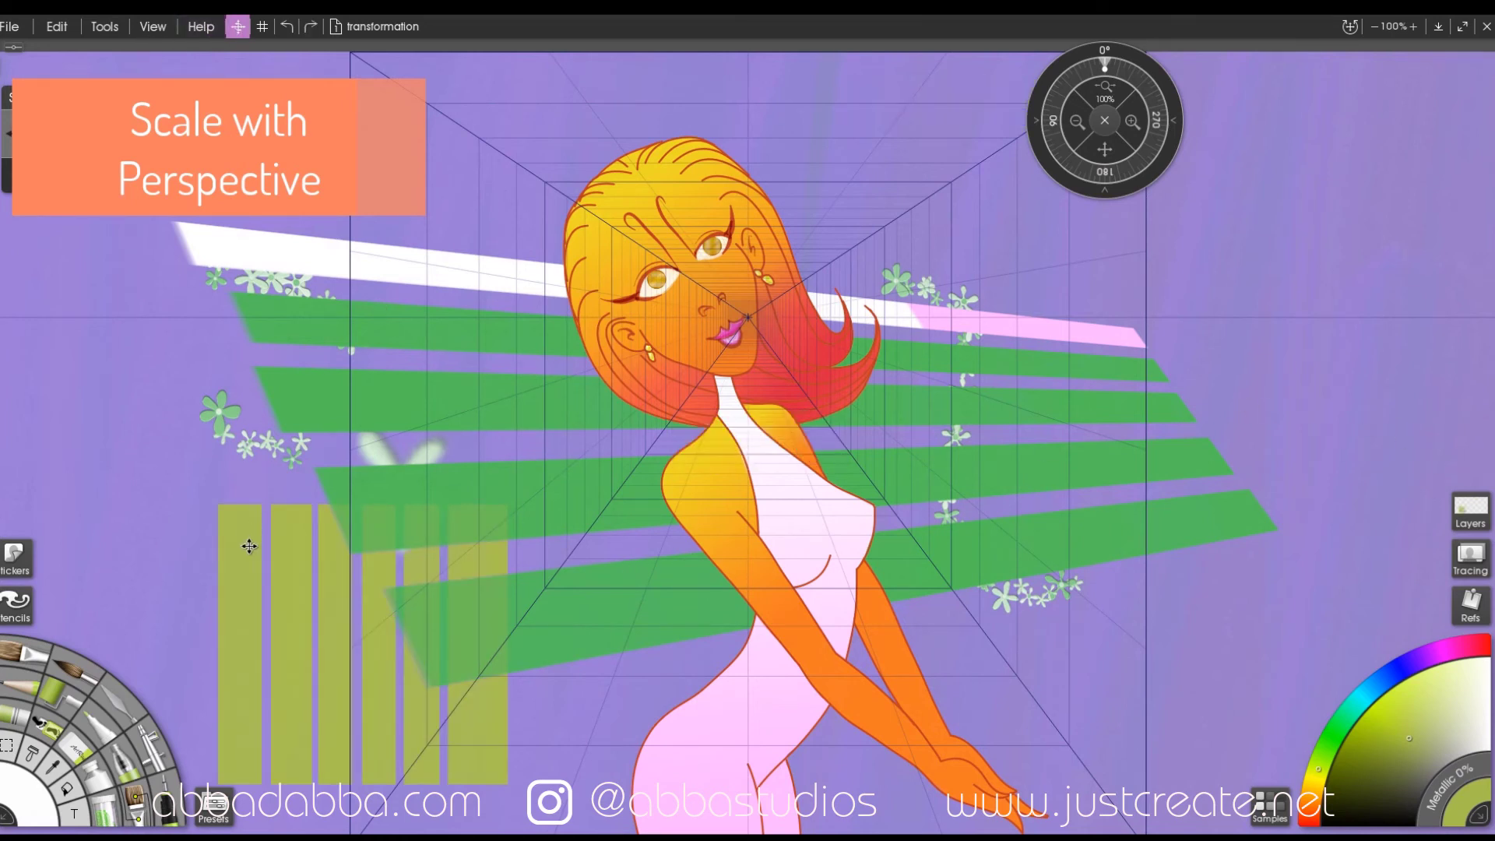
# Step: Transform the olive bars again: flip them horizontally, vertically and horizontally, and rotate them counterclockwise, by 180 degrees and clockwise
pyautogui.moveTo(249, 548); pyautogui.dragTo(972, 355)
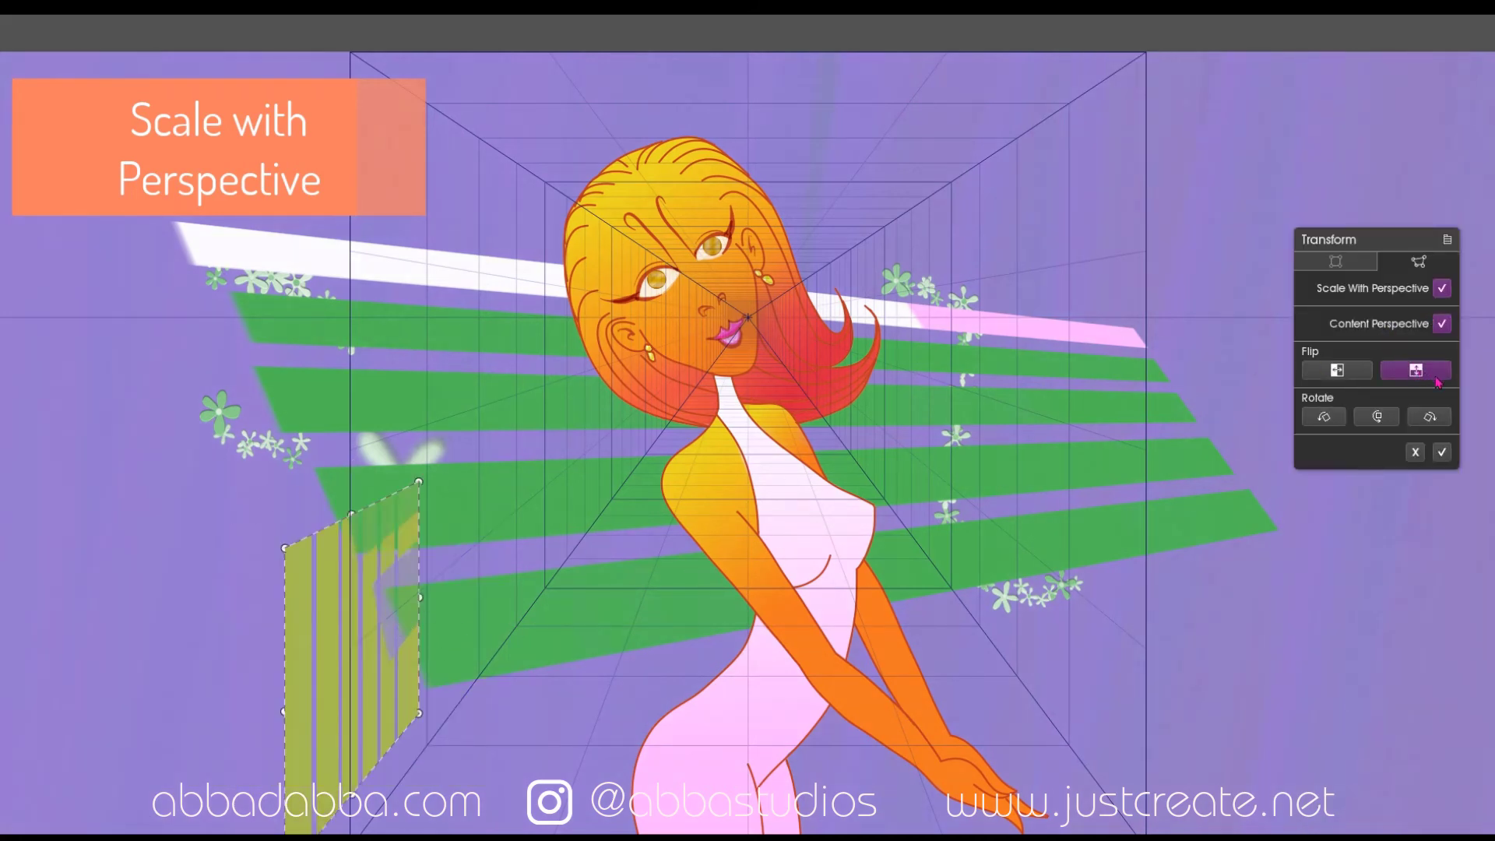
pyautogui.click(1339, 374)
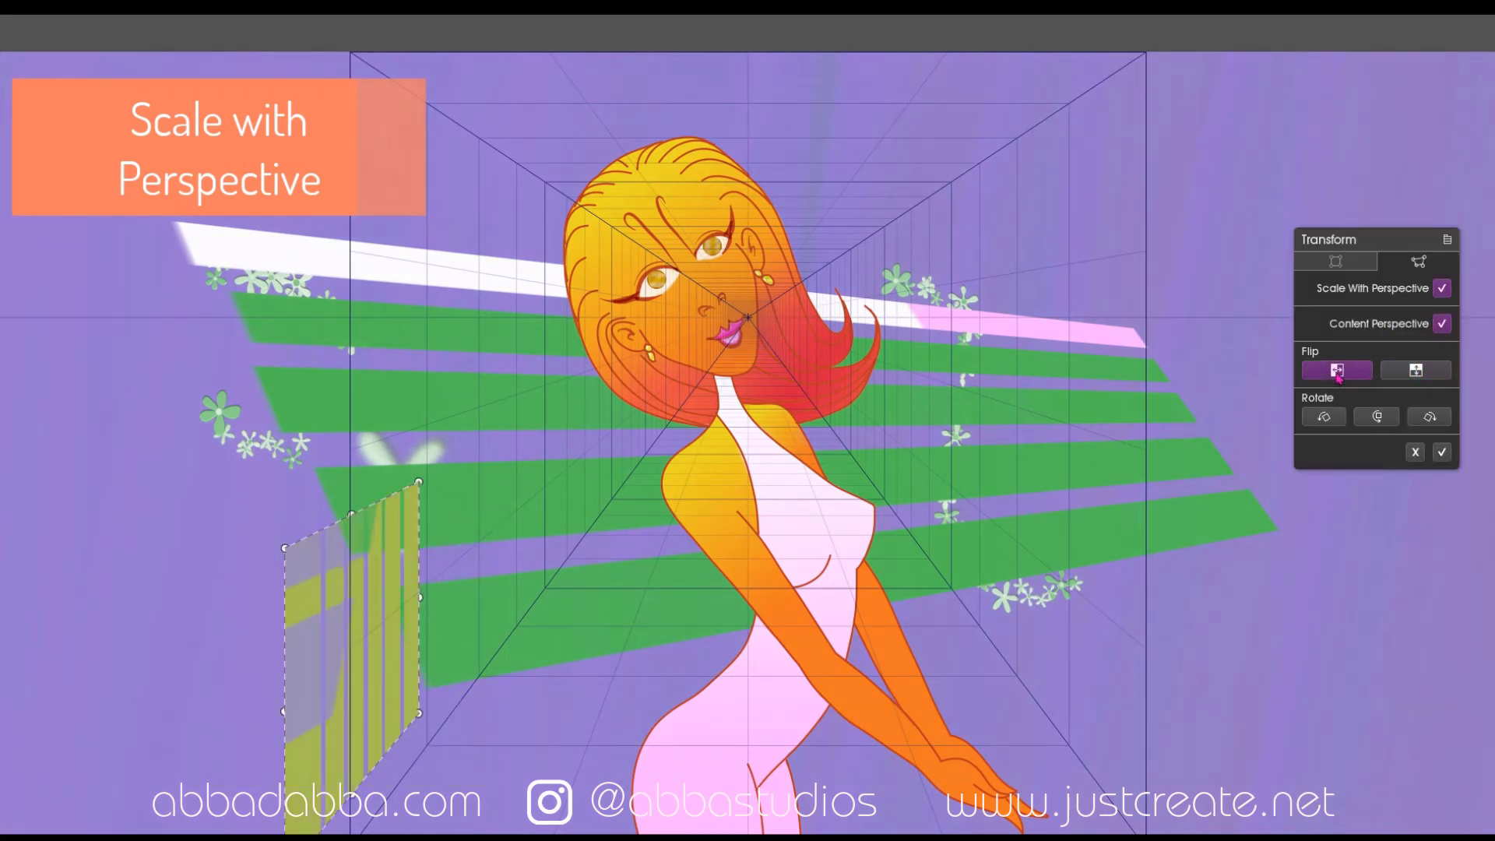
pyautogui.click(1417, 372)
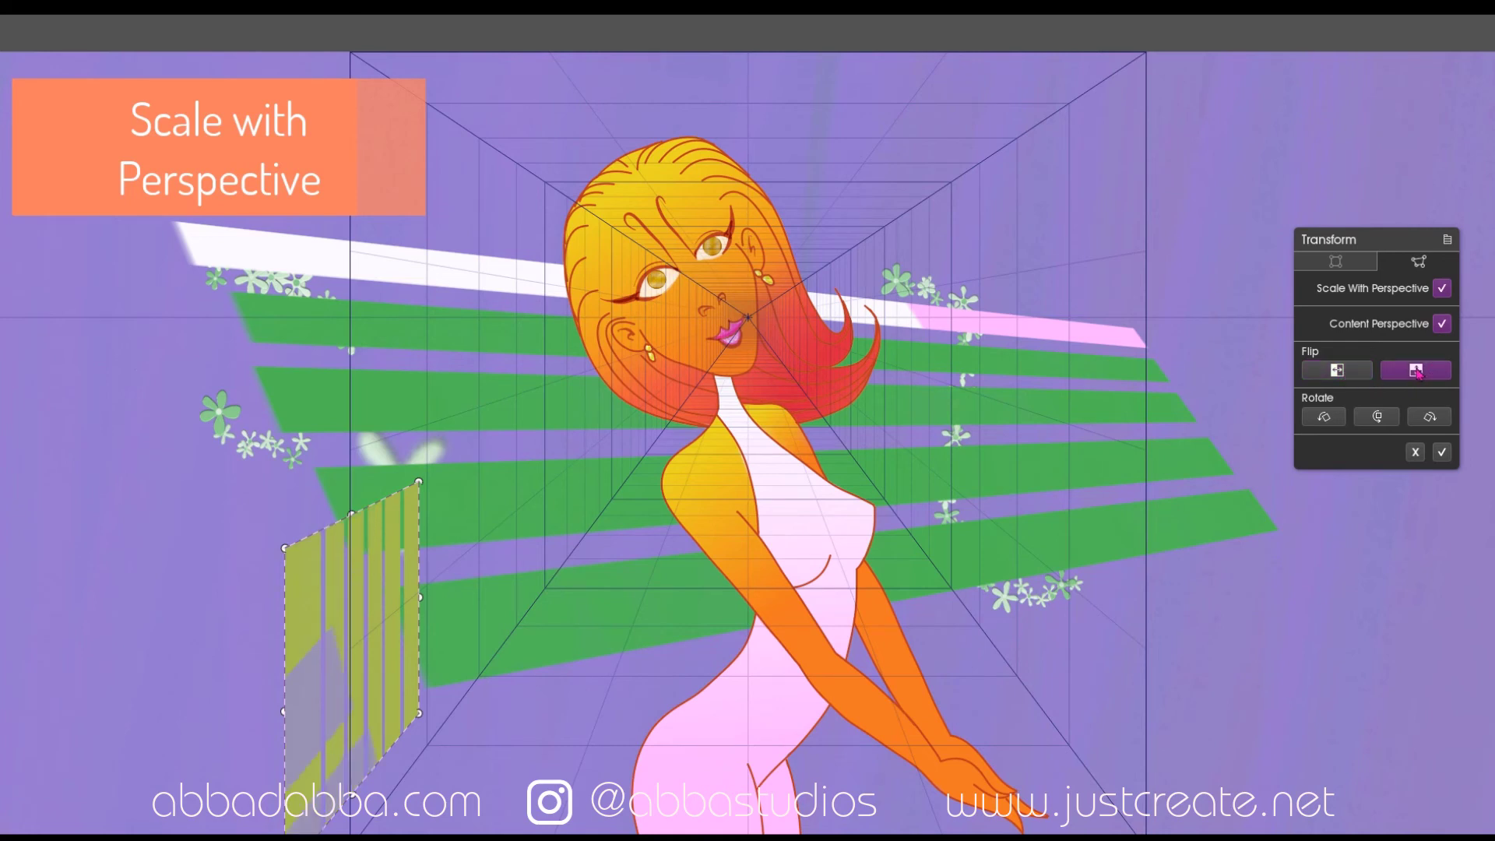
pyautogui.click(1339, 371)
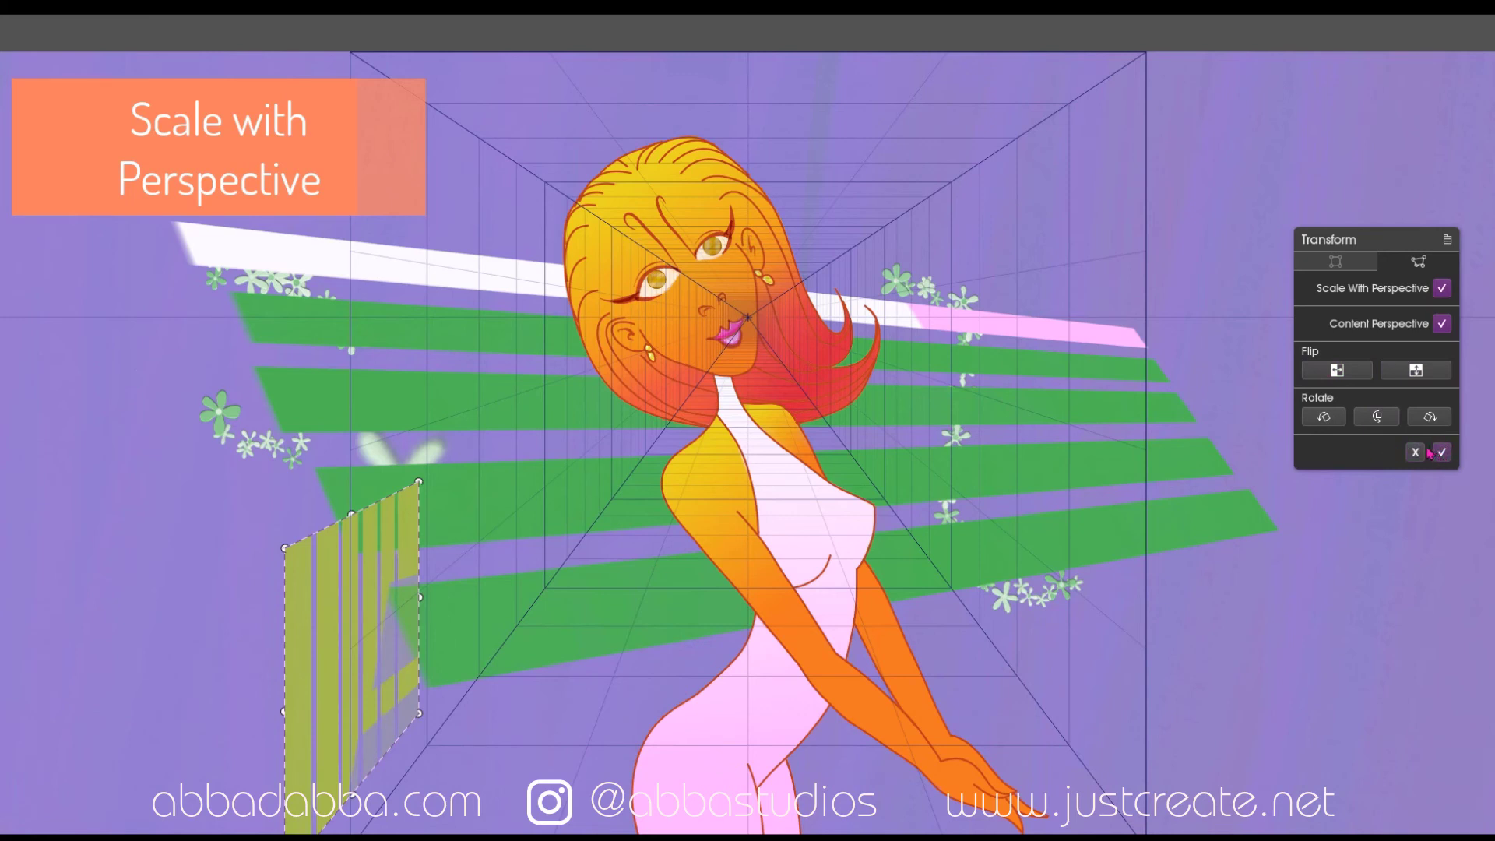
pyautogui.click(1325, 418)
pyautogui.click(1377, 418)
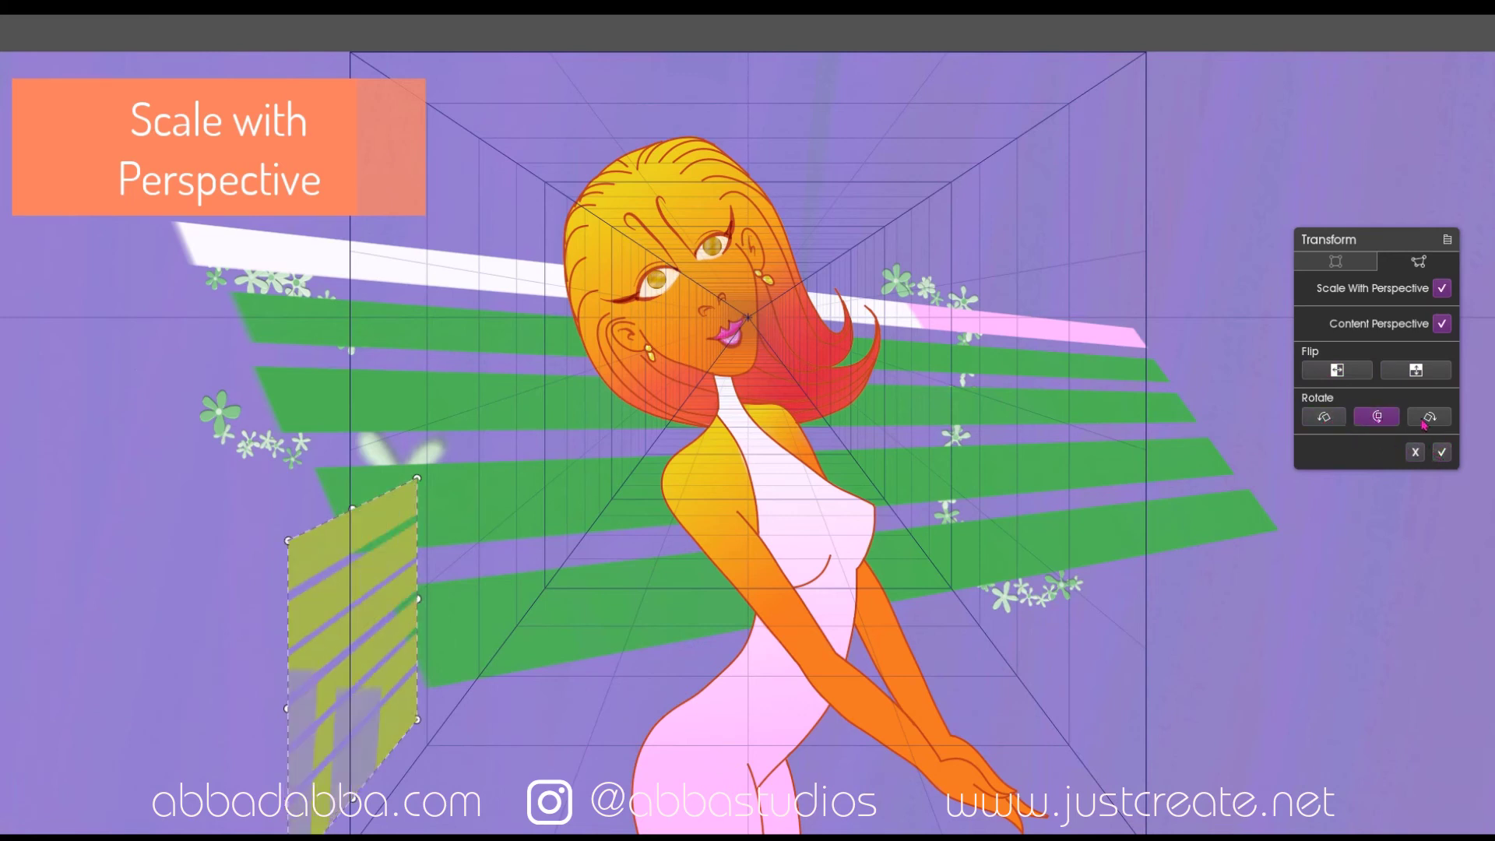
pyautogui.click(1431, 419)
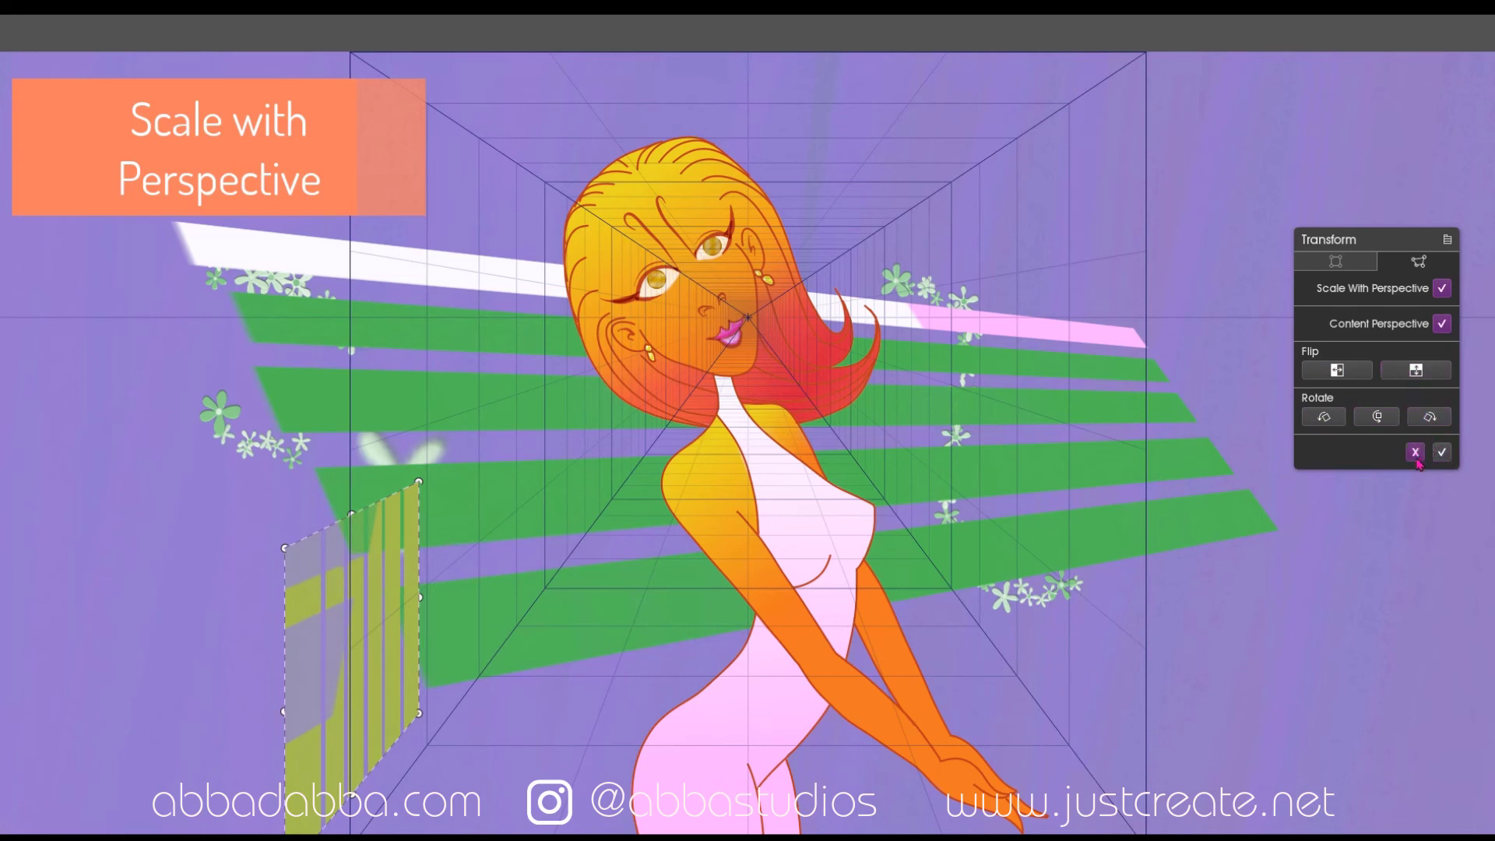
# Step: Move the olive bars onto the floor plane, flip them horizontally and vertically, and rotate them counterclockwise, by 180 degrees and clockwise
pyautogui.moveTo(383, 704); pyautogui.dragTo(604, 717)
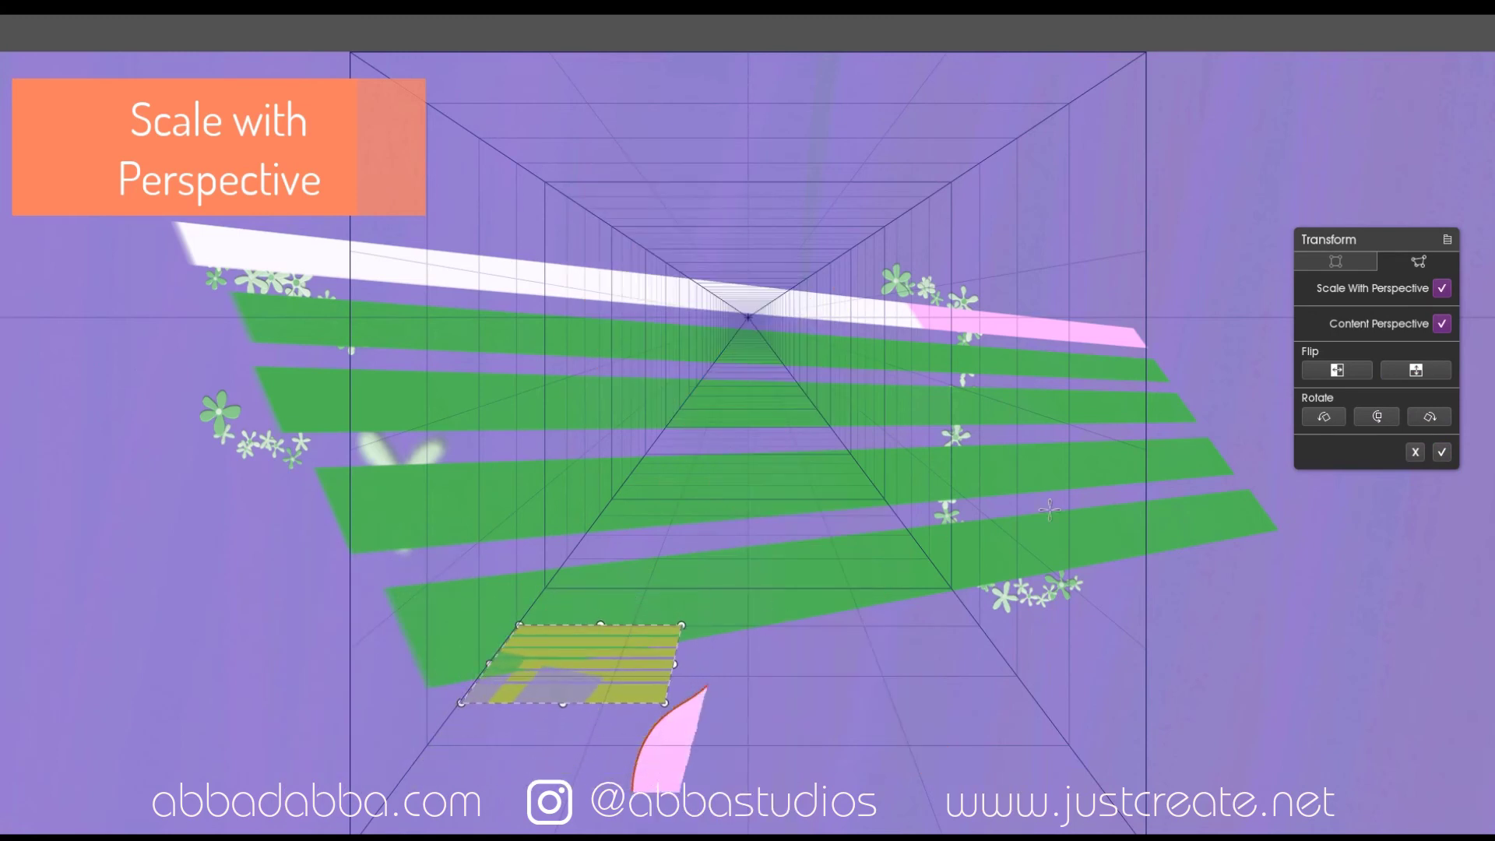
pyautogui.click(1339, 373)
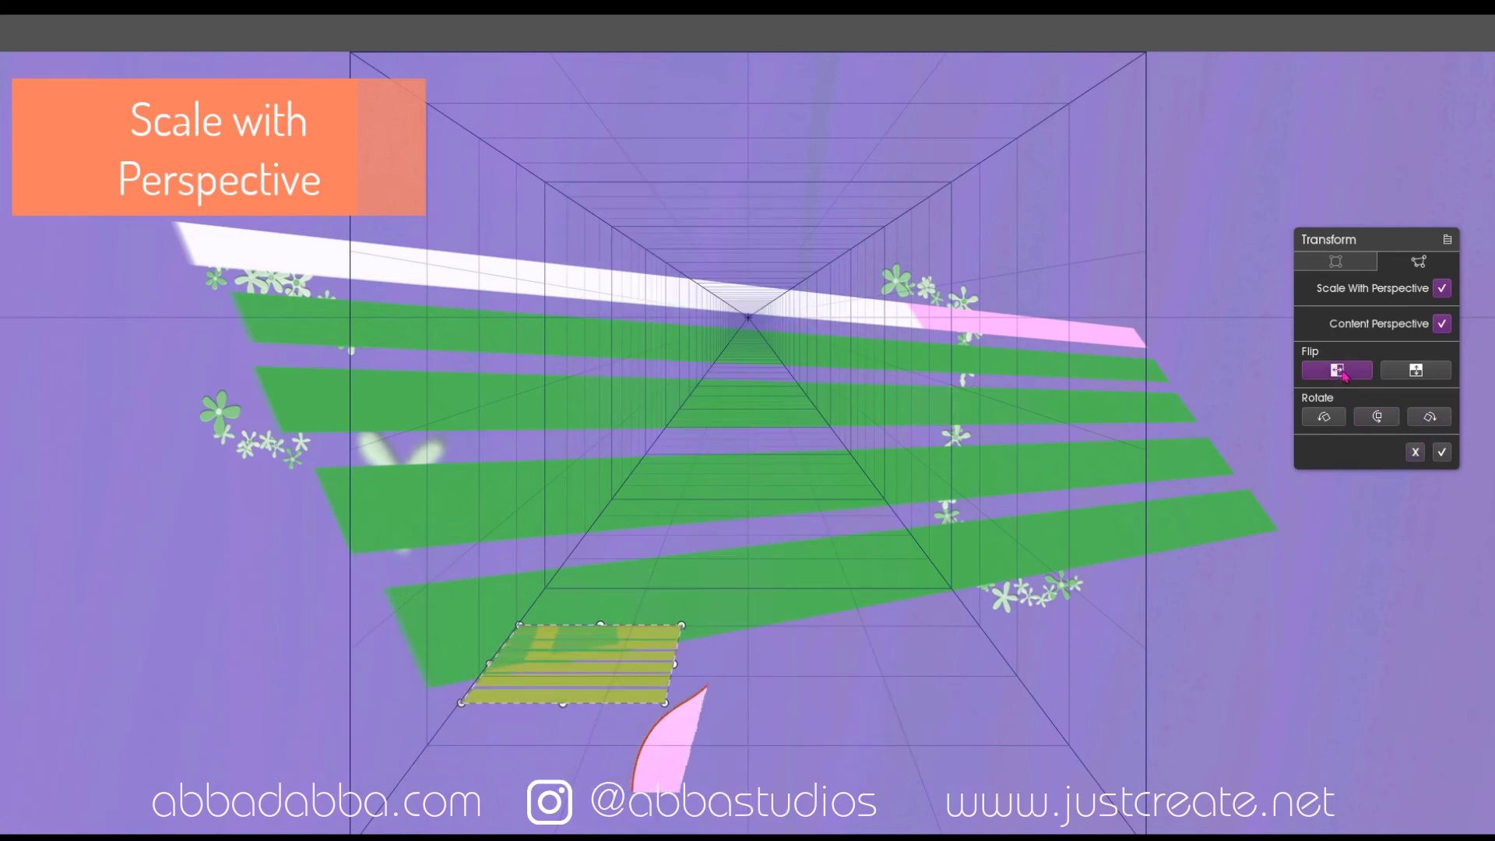
pyautogui.click(1435, 374)
pyautogui.click(1323, 418)
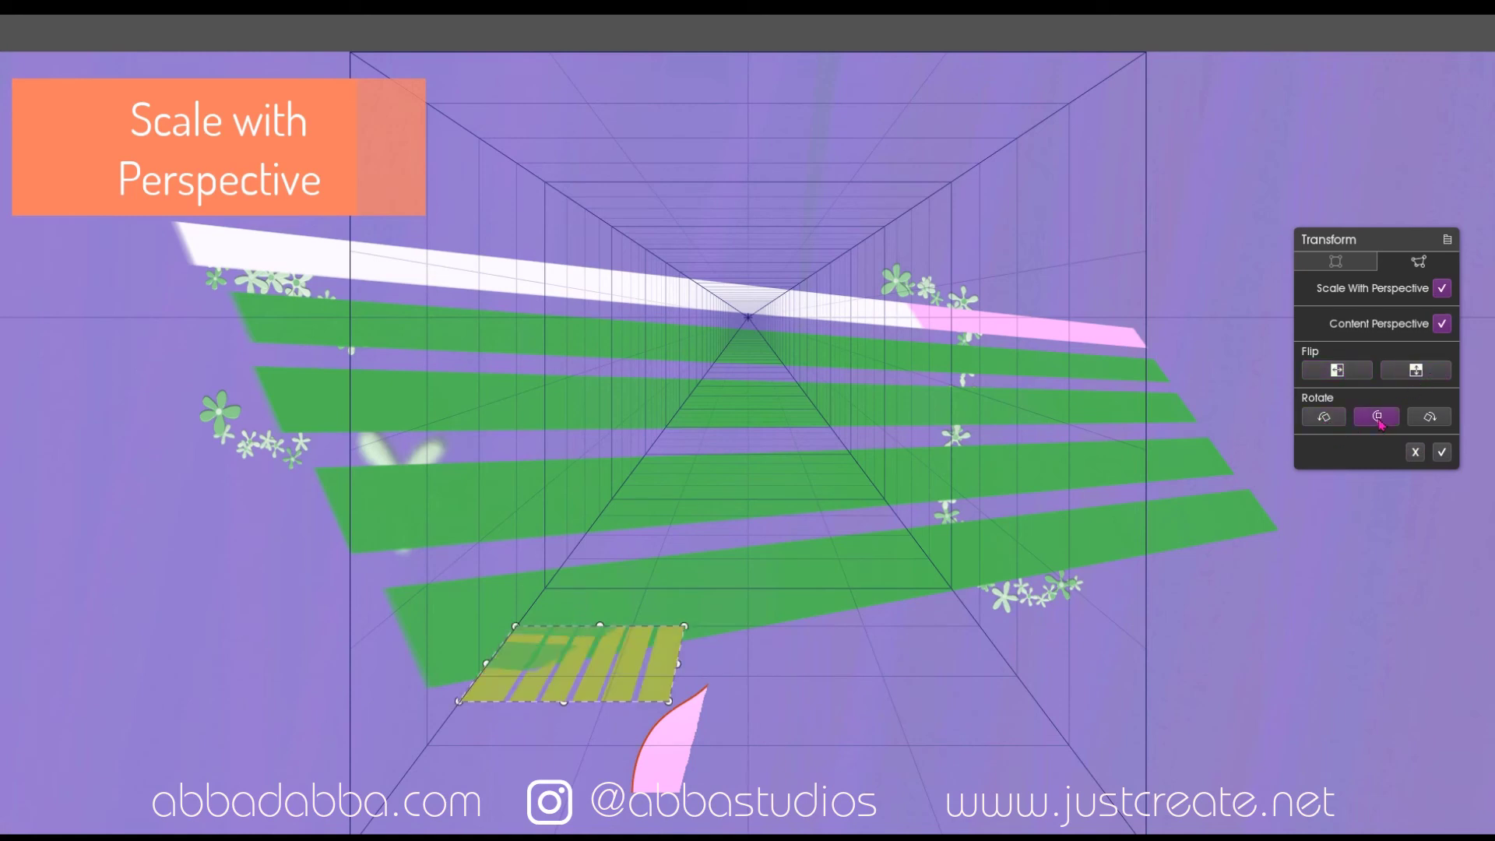
pyautogui.click(1376, 417)
pyautogui.click(1430, 418)
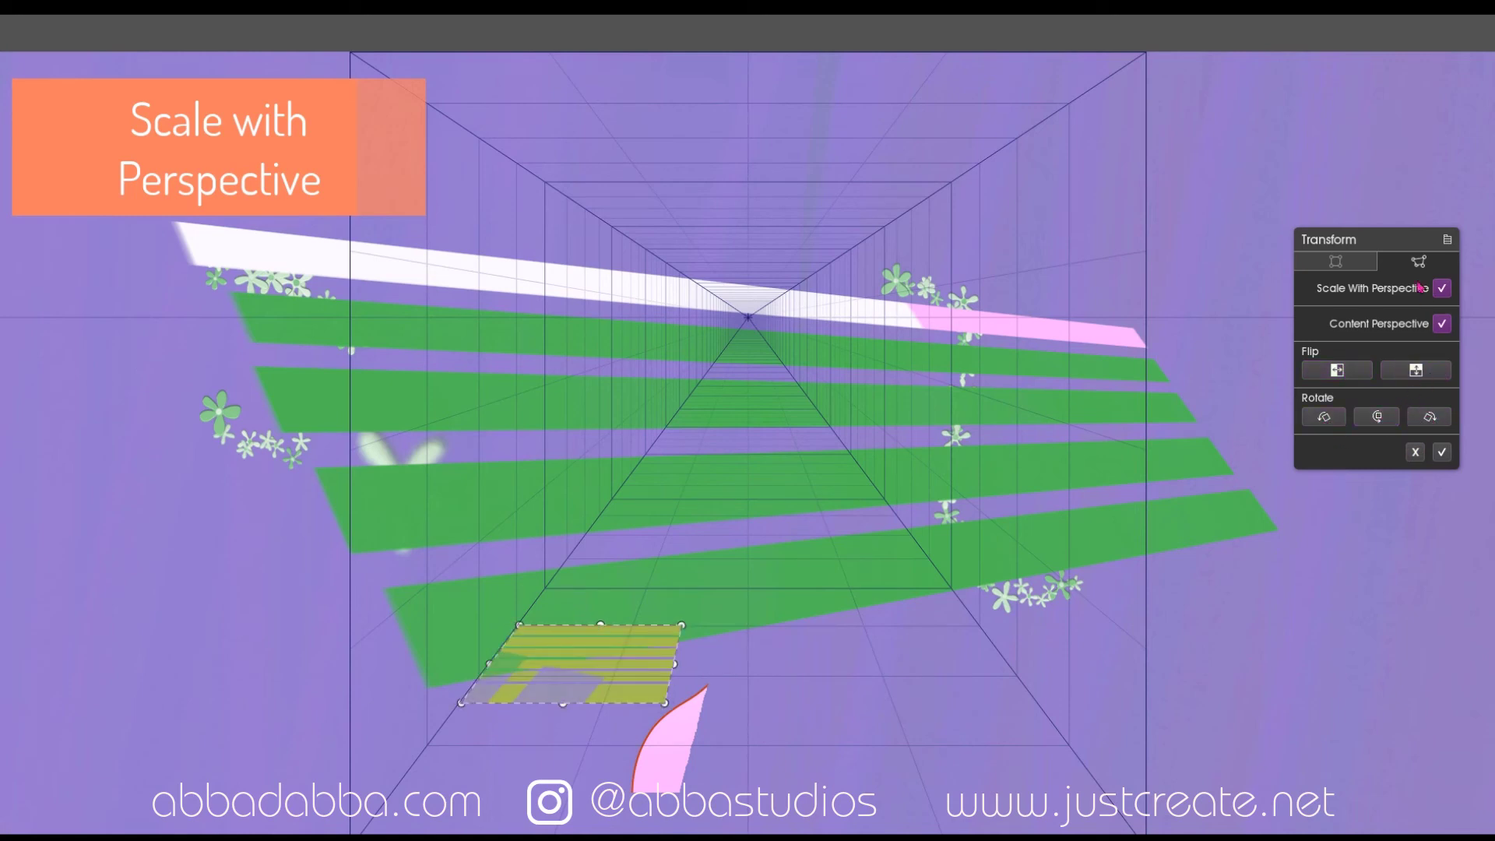
# Step: Switch to uniform transformation, move the olive bars to the upper-right area of the painting, and apply the transformation
pyautogui.click(1341, 265)
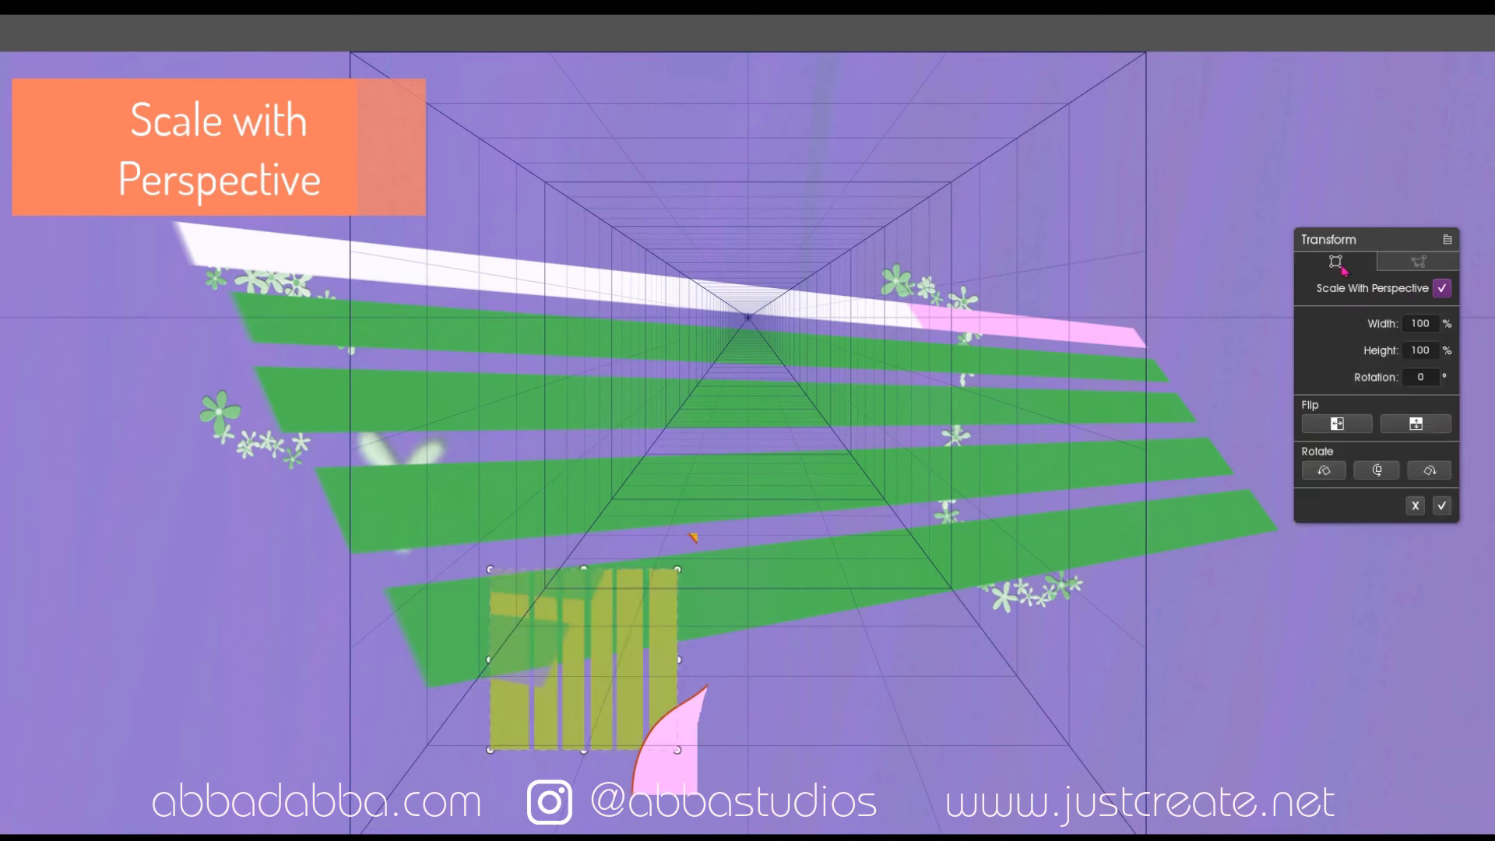
pyautogui.moveTo(617, 677); pyautogui.dragTo(1030, 184)
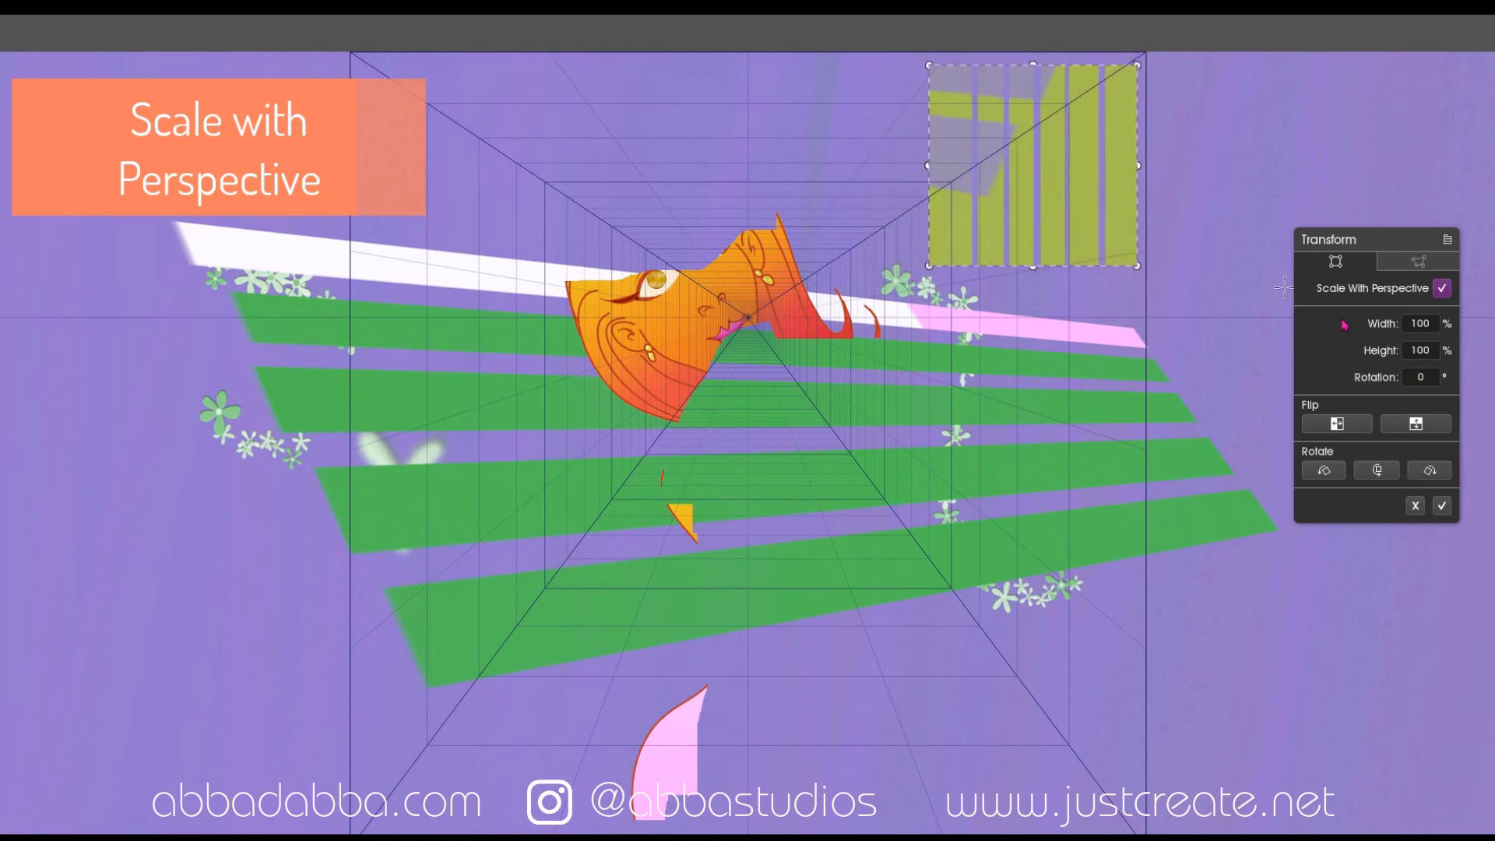
pyautogui.click(1441, 507)
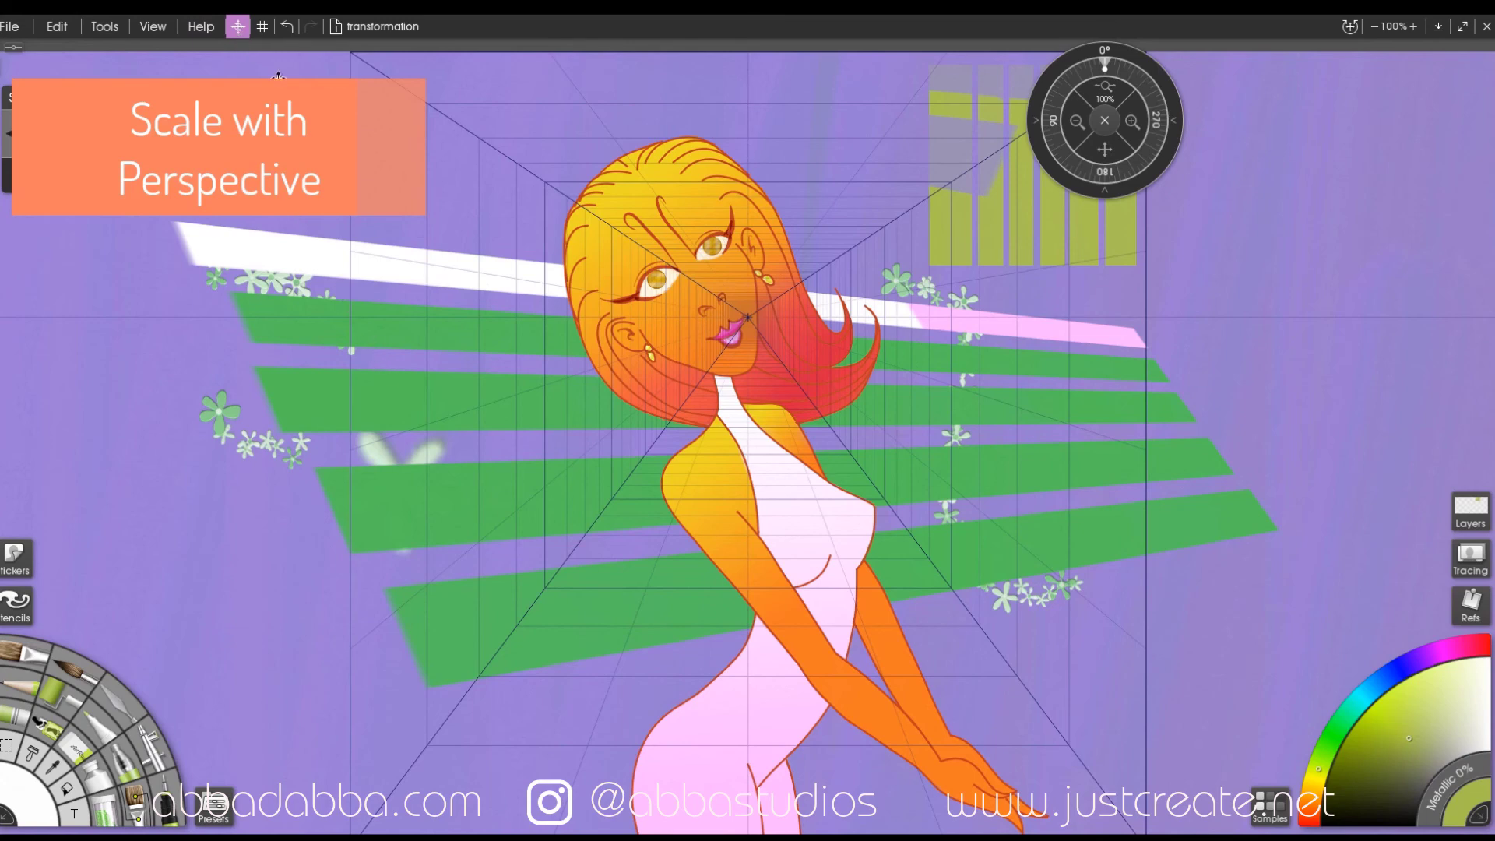
# Step: Transform the olive bars again in non-uniform mode, placing them enlarged on the floor plane at the painting's lower left, and apply it
pyautogui.hotkey('ctrl', 't')
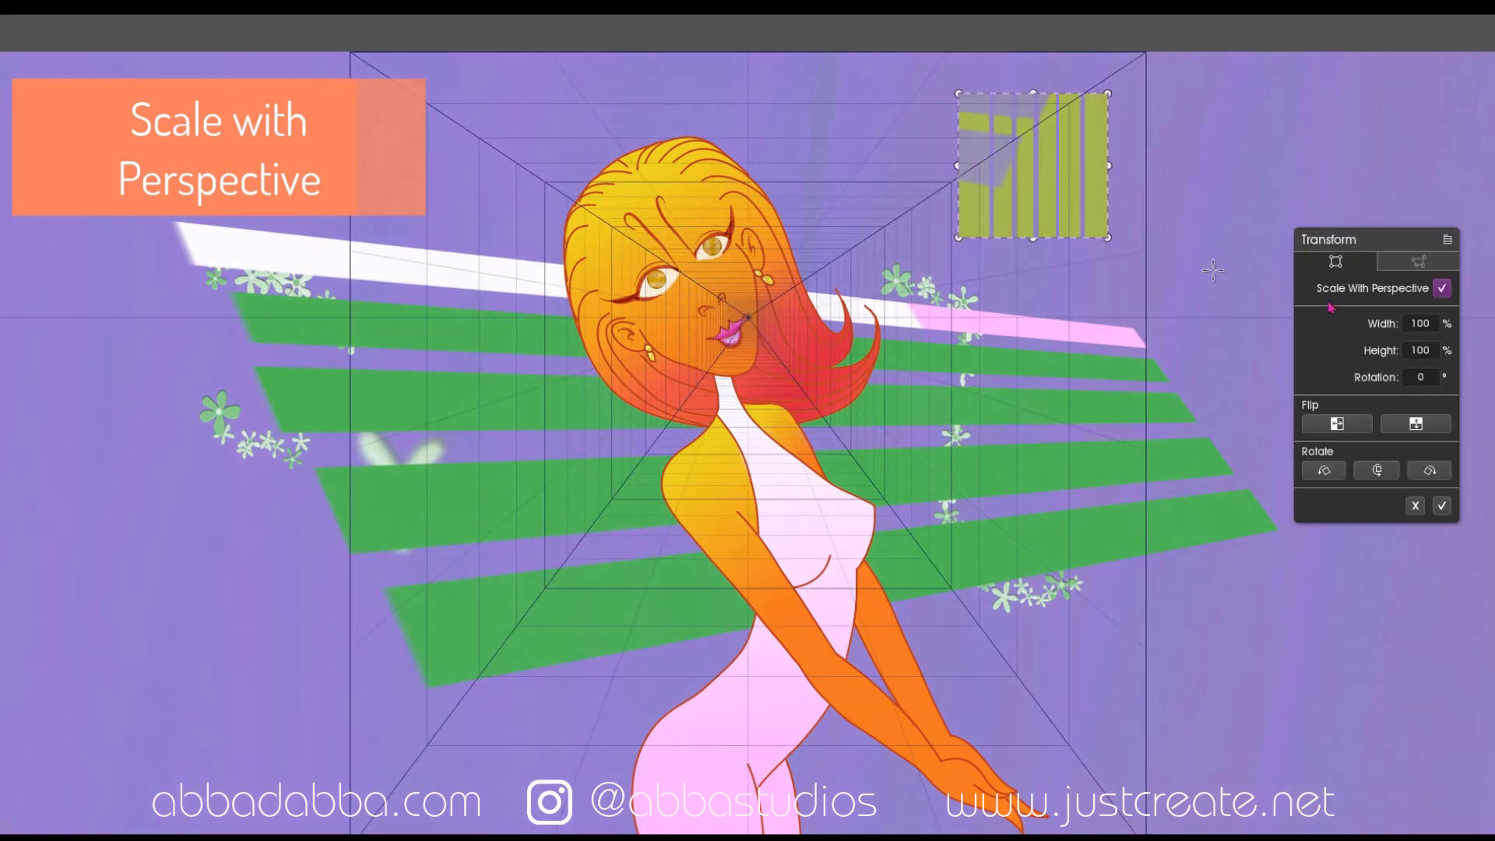
pyautogui.click(1419, 263)
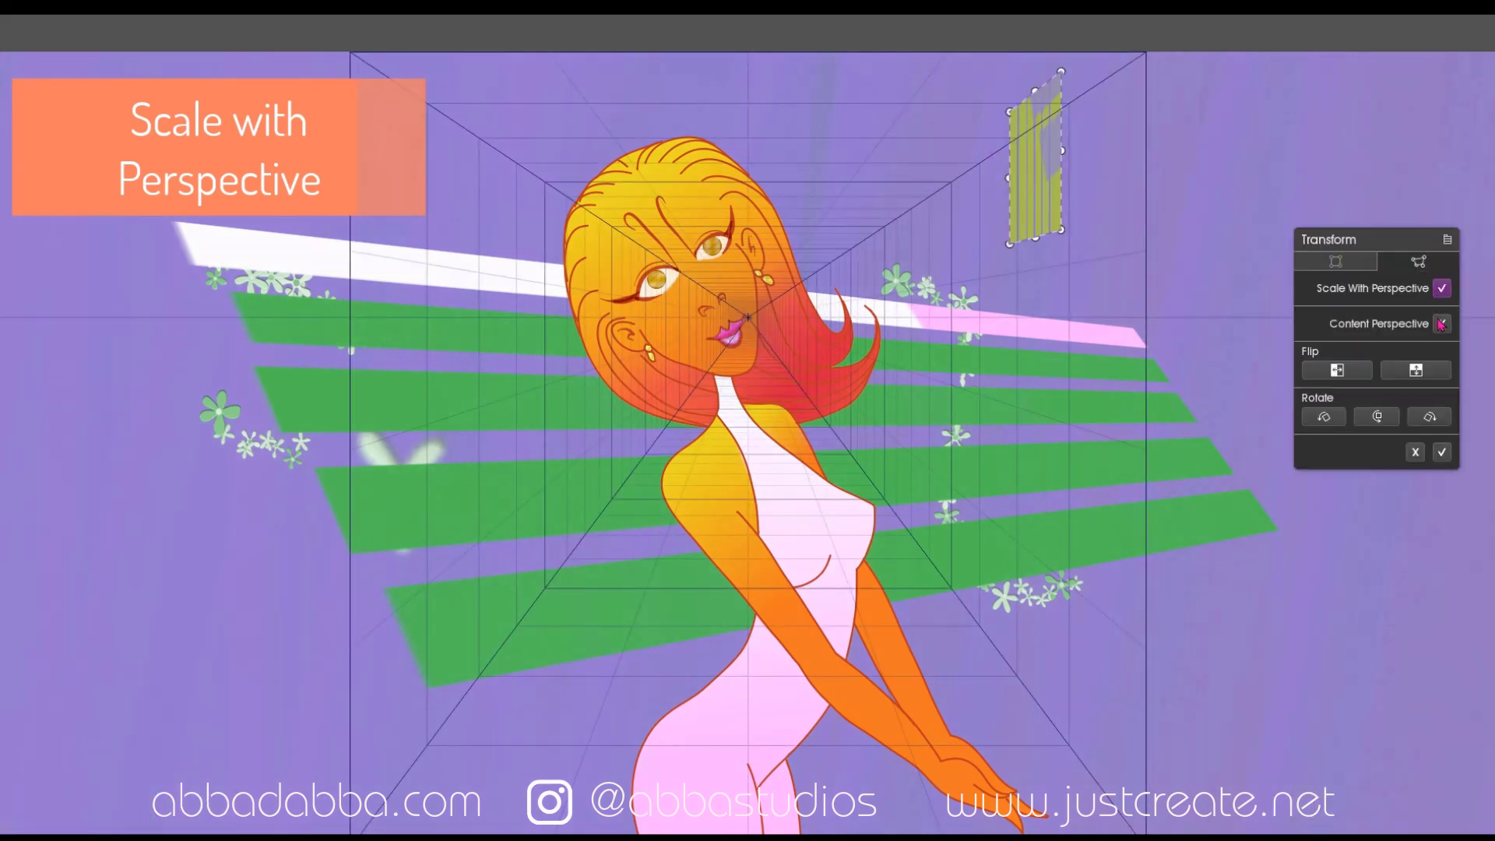
pyautogui.moveTo(1026, 212); pyautogui.dragTo(536, 734)
pyautogui.moveTo(248, 771); pyautogui.dragTo(221, 781)
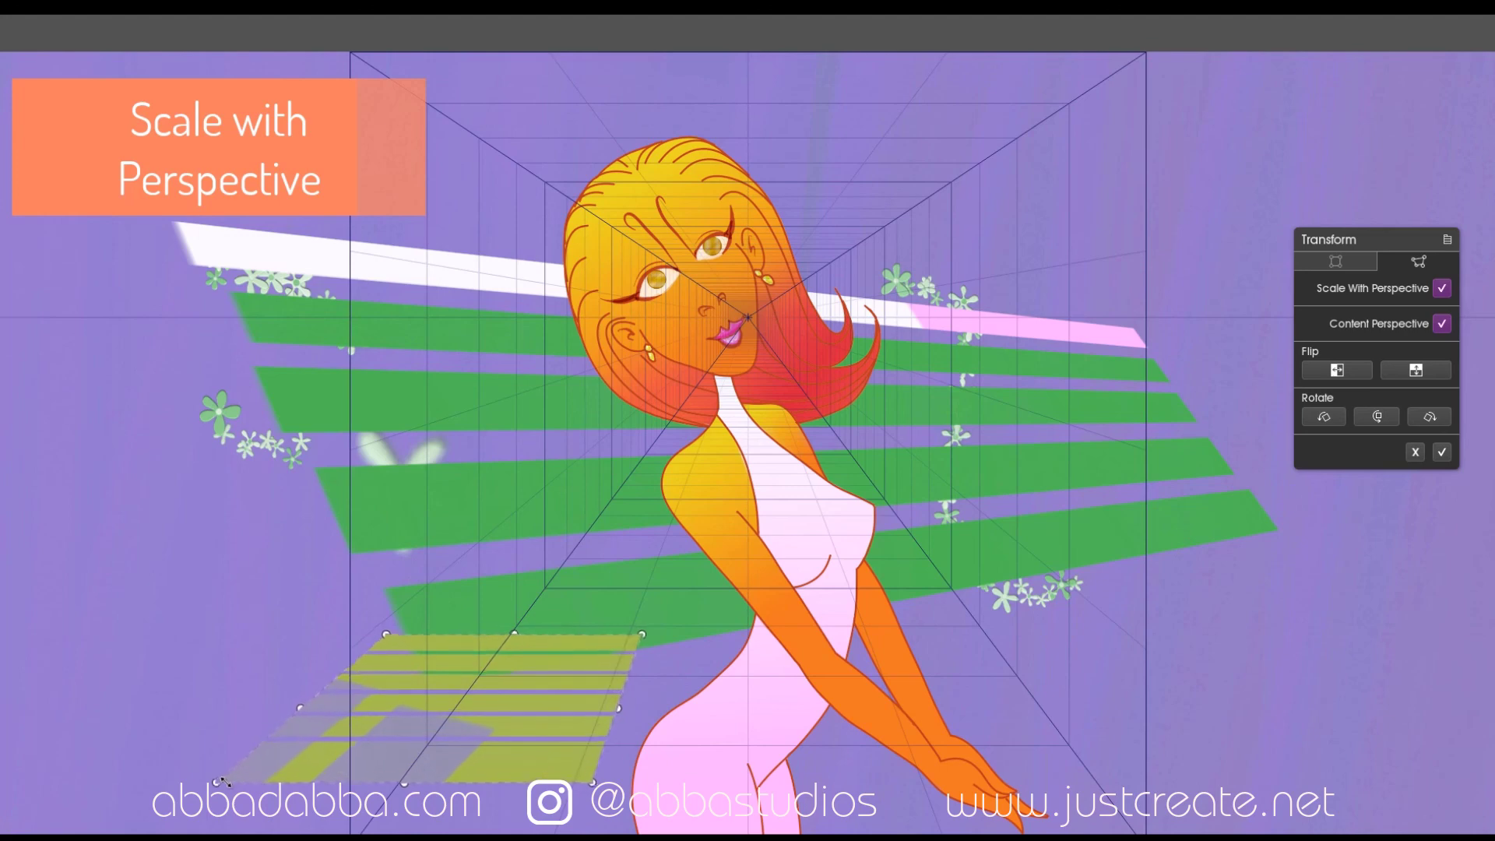
pyautogui.click(1442, 452)
# Step: Hide the perspective guides on the canvas
pyautogui.click(107, 25)
pyautogui.moveTo(161, 366)
pyautogui.moveTo(257, 394)
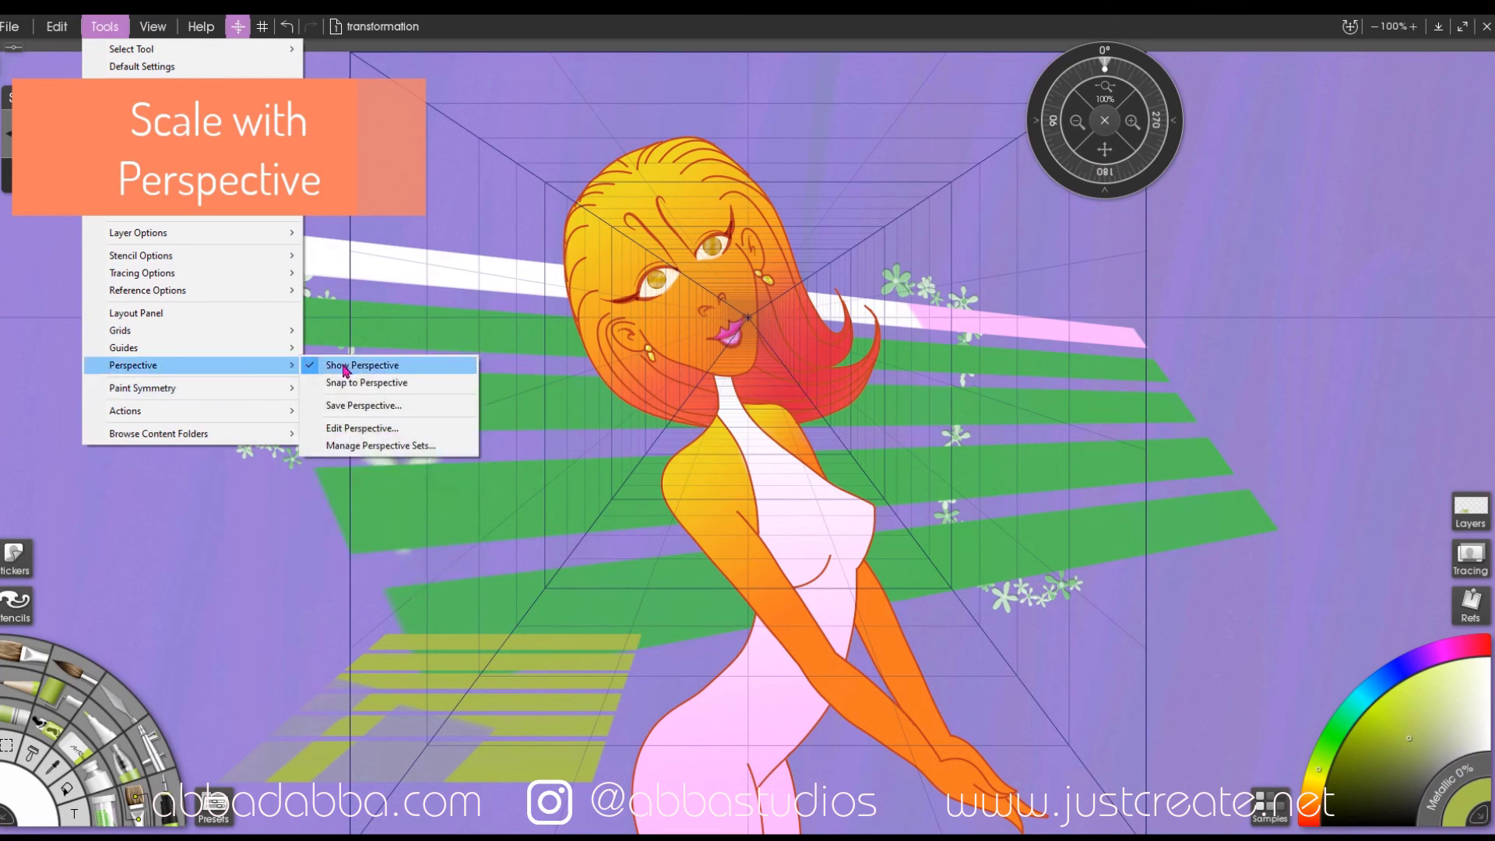
pyautogui.click(359, 372)
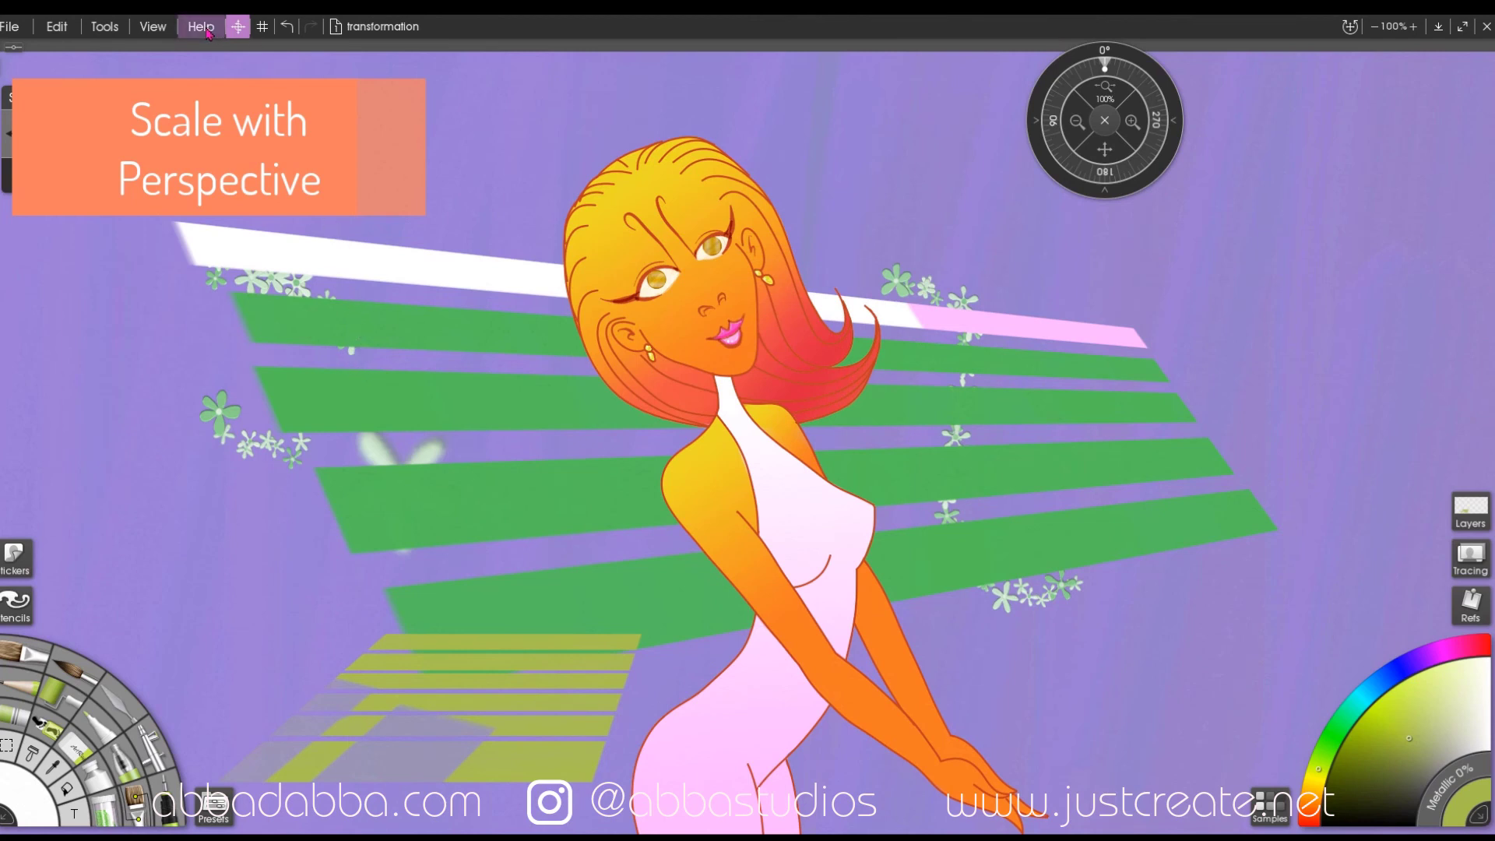
# Step: Try moving the olive bars up the left side of the painting with the perspective guides hidden, and cancel the transformation
pyautogui.click(235, 34)
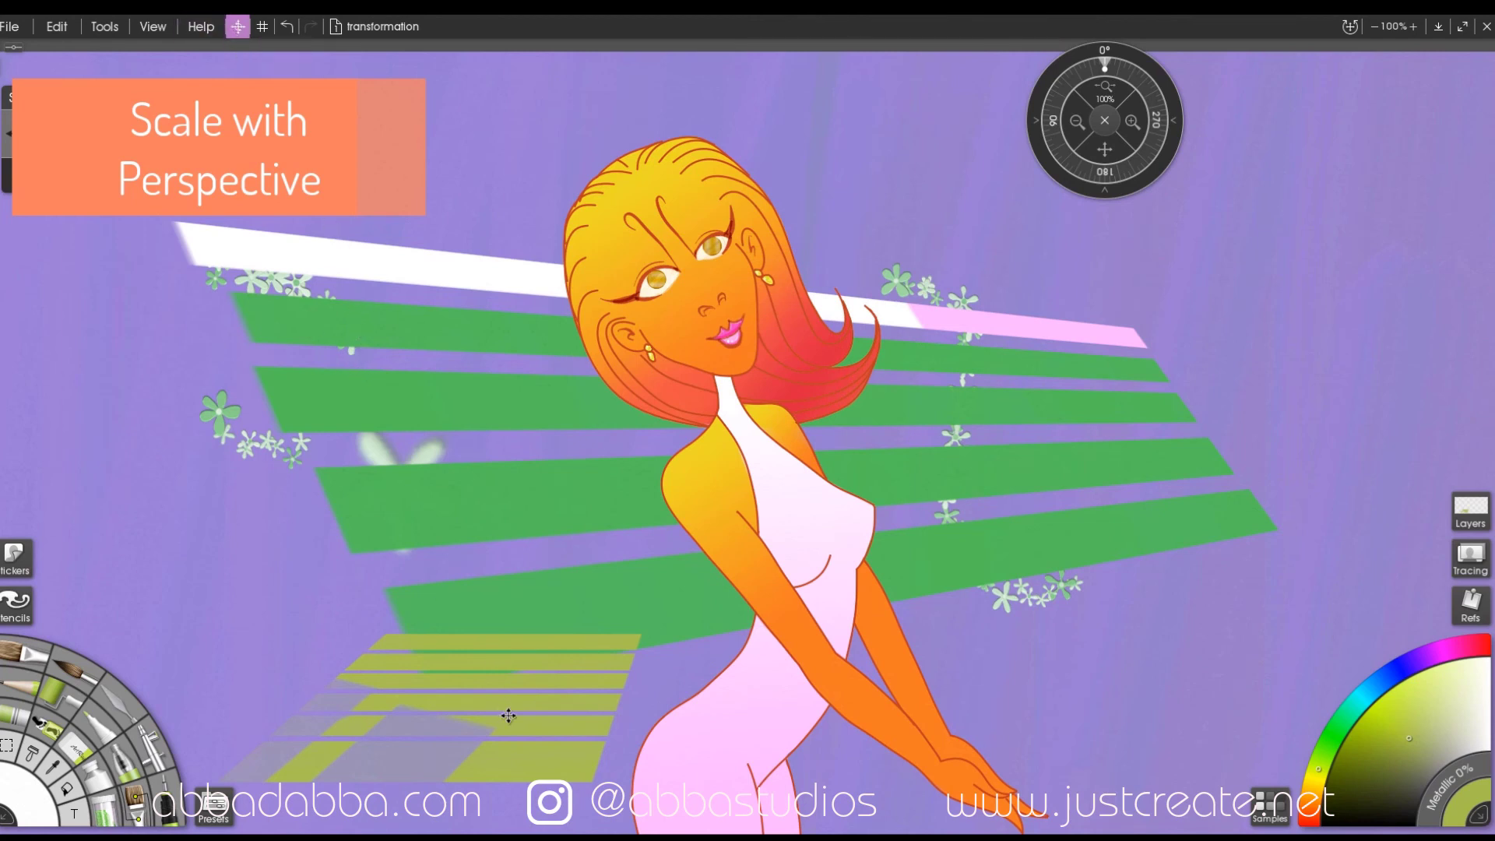
pyautogui.moveTo(501, 707); pyautogui.dragTo(500, 595)
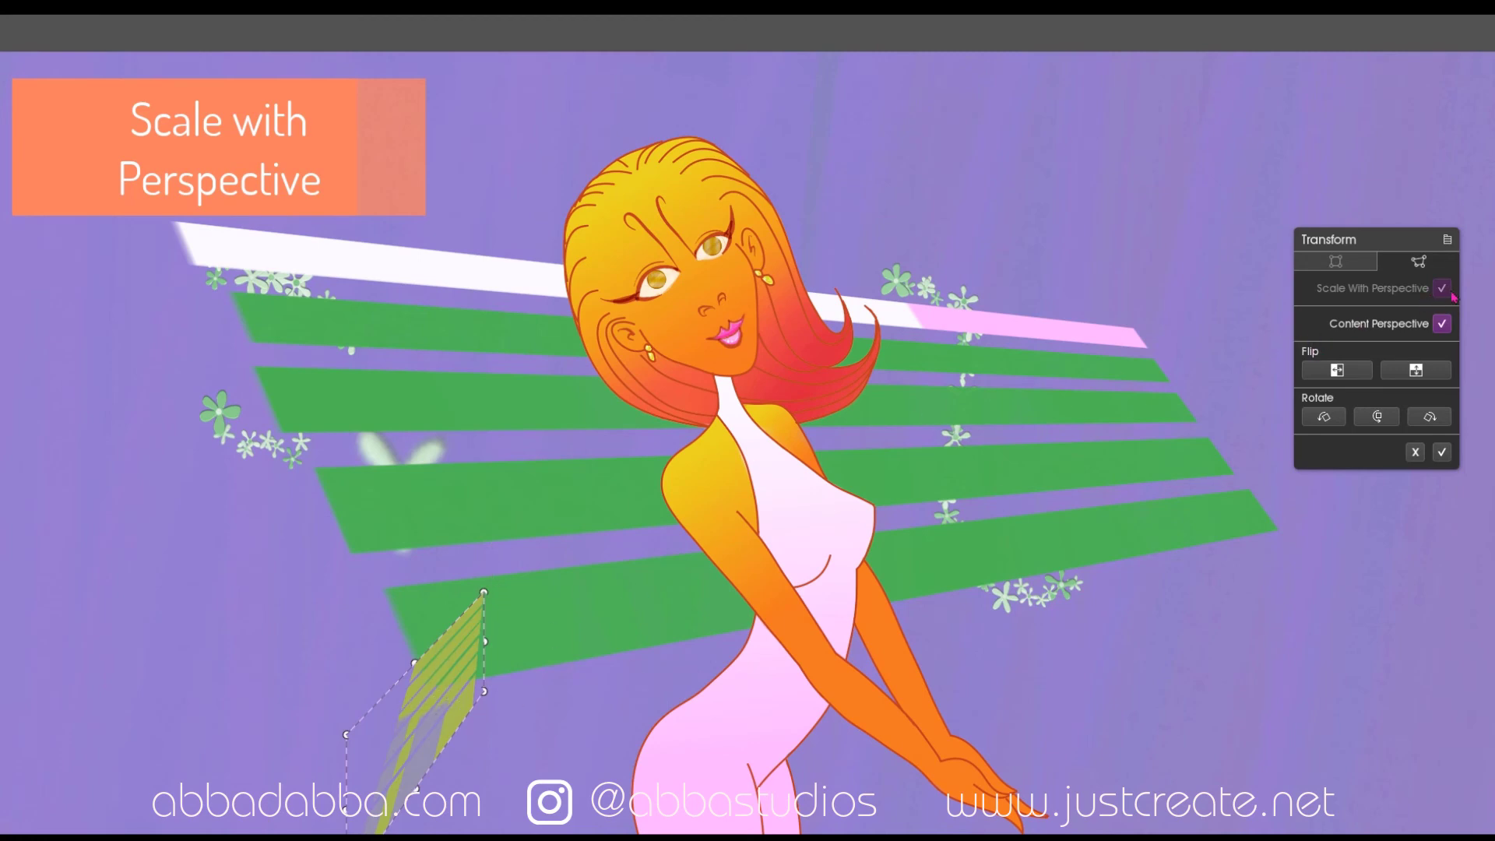
pyautogui.moveTo(448, 703); pyautogui.dragTo(425, 152)
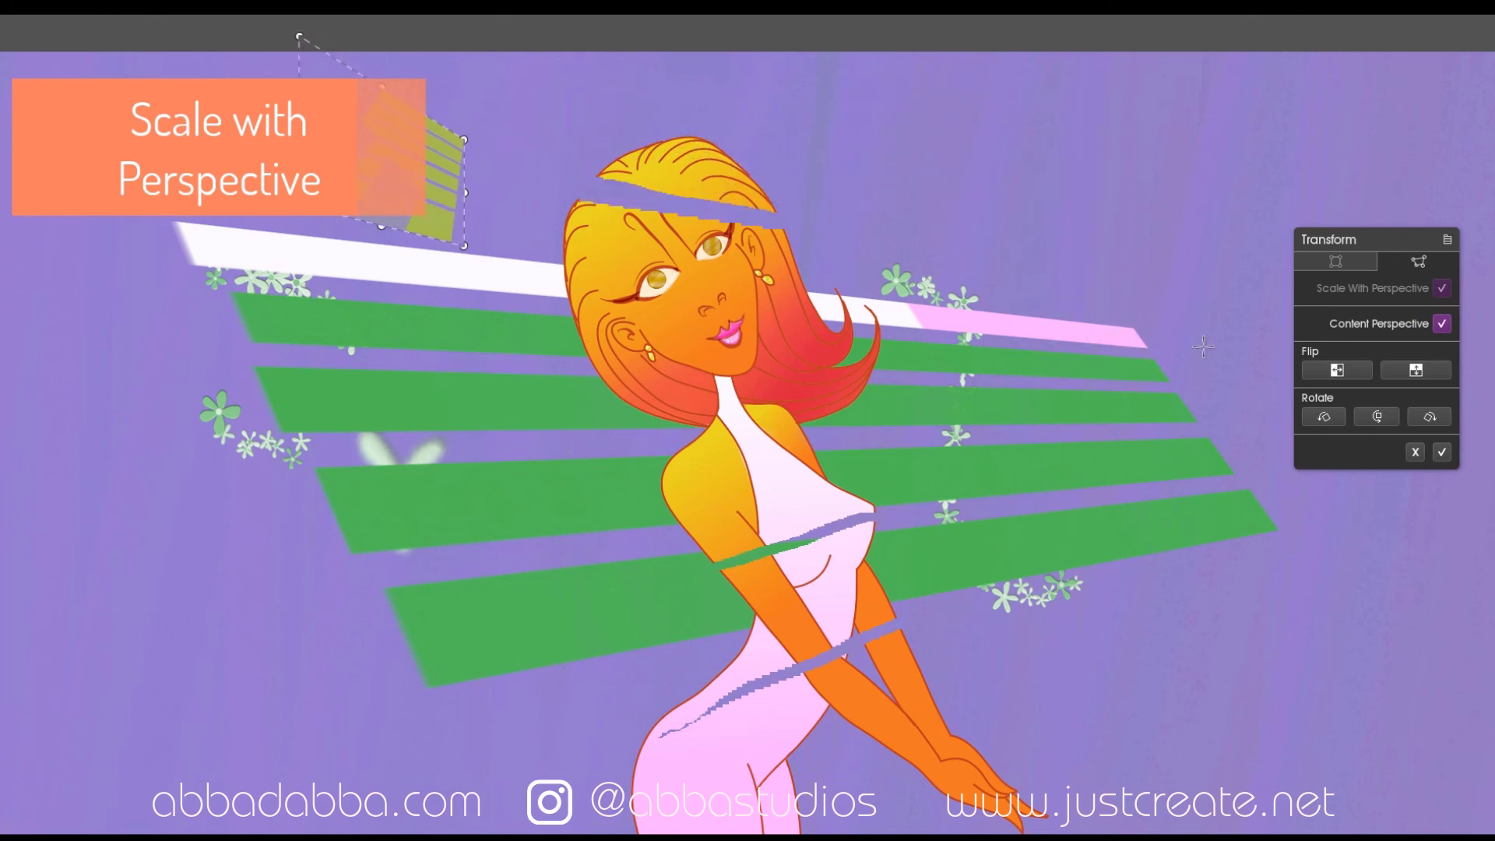
pyautogui.click(1415, 451)
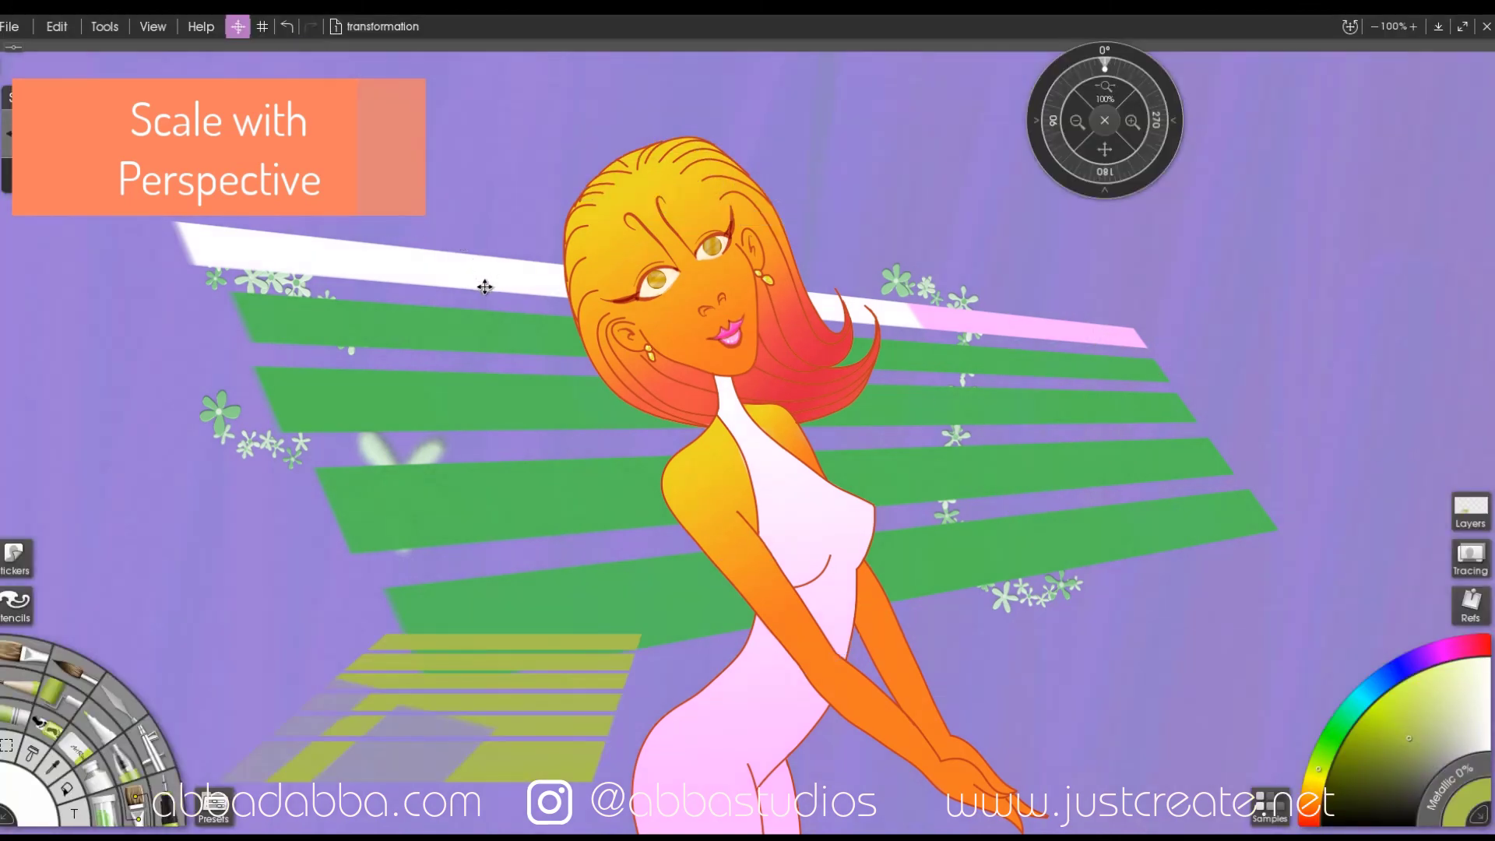